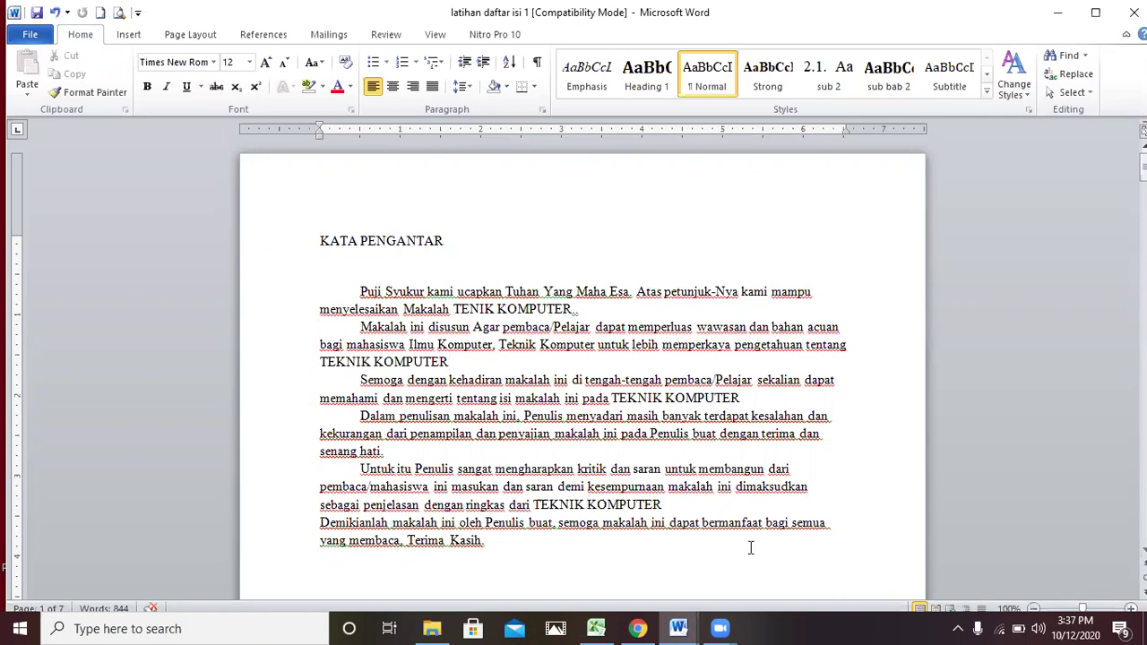
Step: Look at the incorrect table of contents example in "DAFTAR ISI CONTOH YG SALAH", and return to the "latihan daftar isi 1" document
{"action": "mouse_move", "coordinate": [678, 628]}
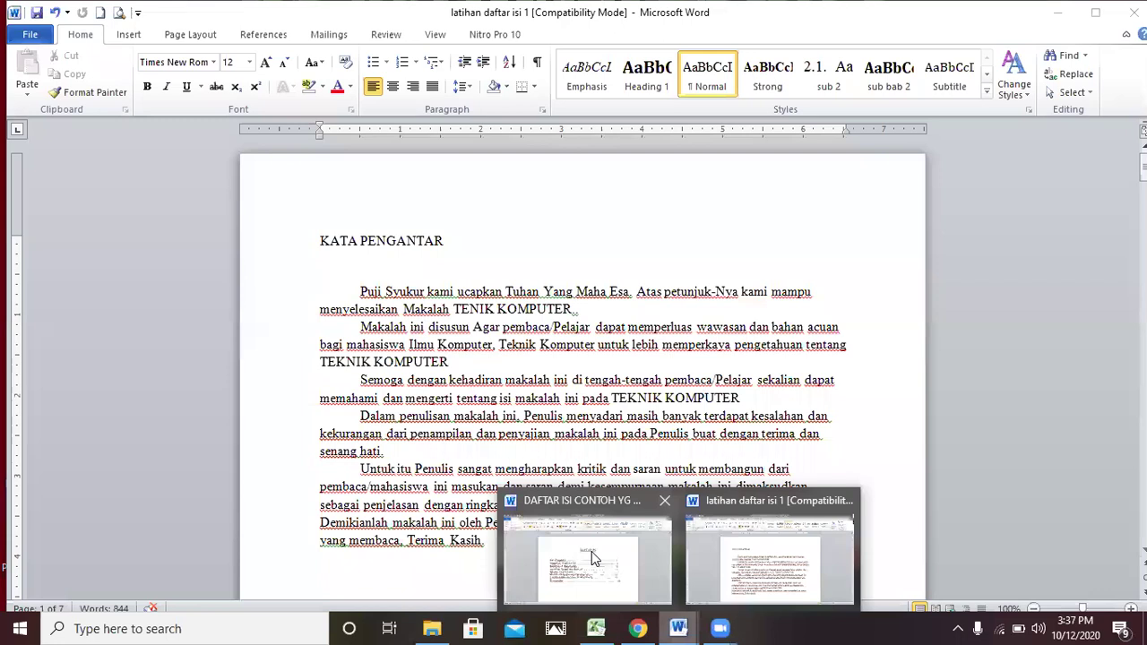
{"action": "left_click", "coordinate": [591, 551]}
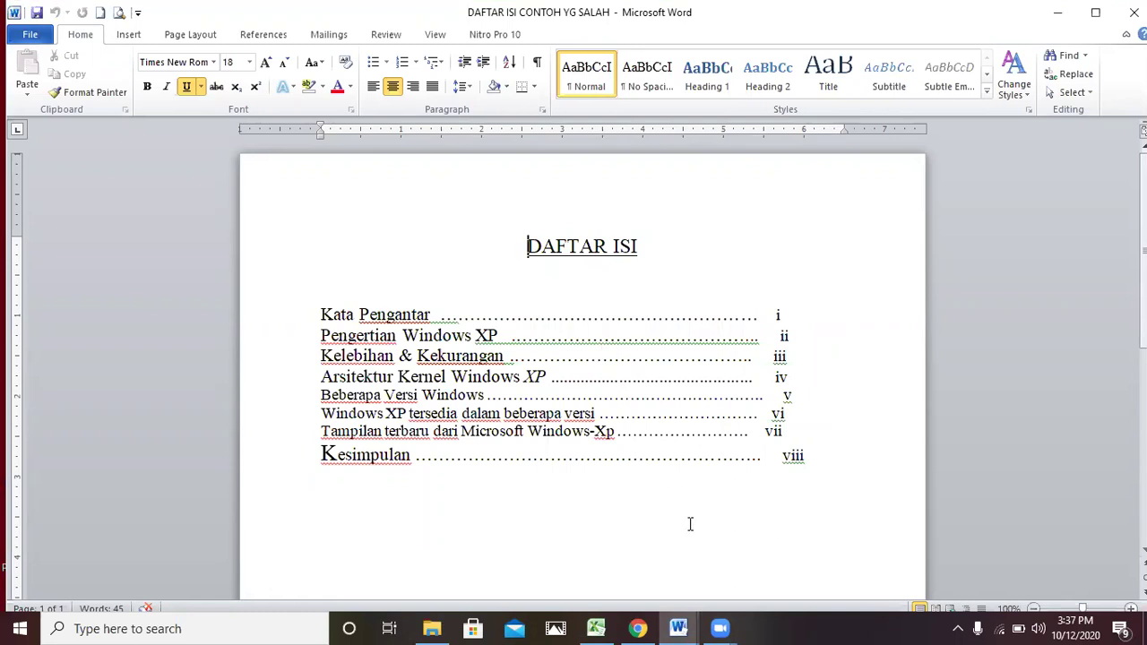
{"action": "mouse_move", "coordinate": [680, 627]}
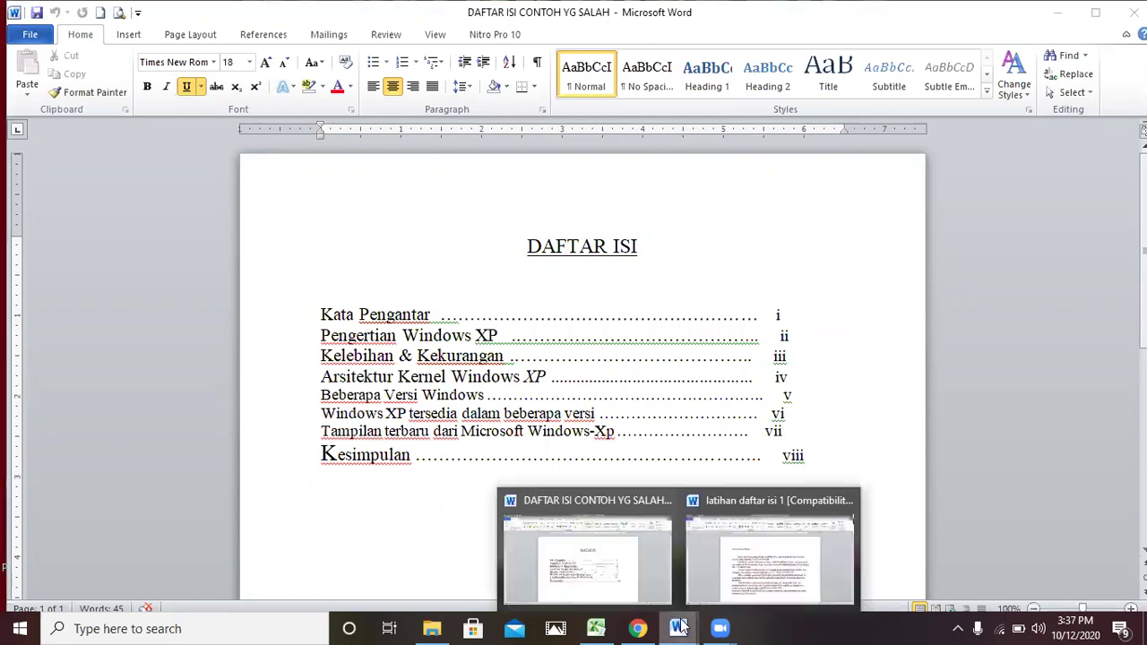
{"action": "left_click", "coordinate": [744, 584]}
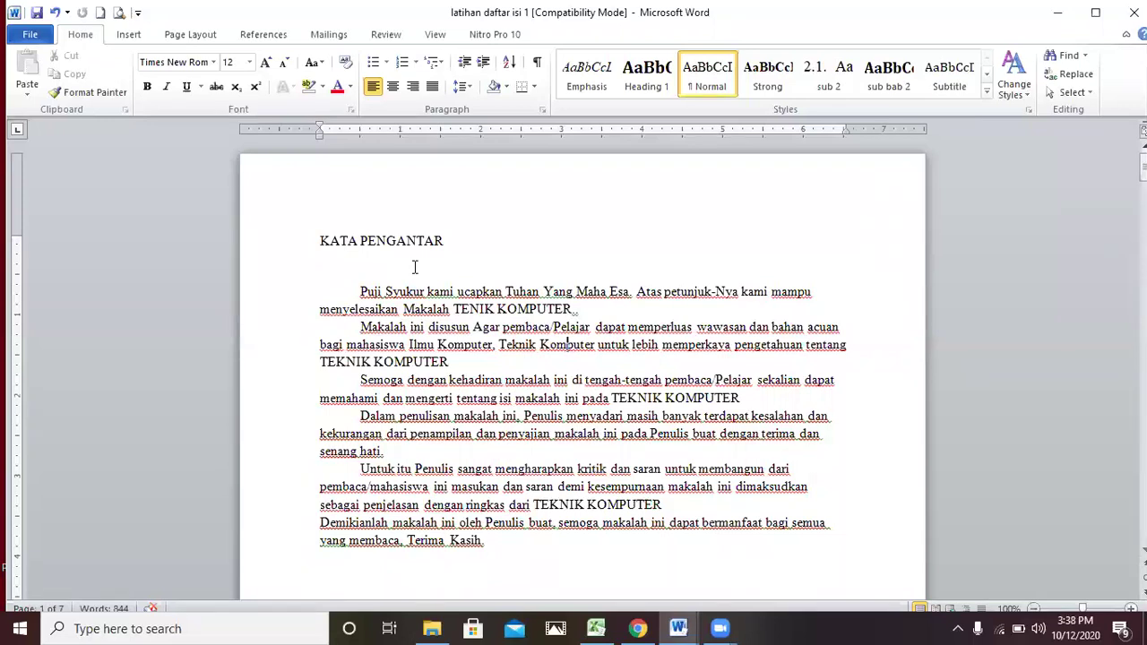
Step: Apply the Heading 1 style to the "KATA PENGANTAR" title on the first page
{"action": "left_click", "coordinate": [322, 240]}
{"action": "left_click_drag", "start_coordinate": [322, 240], "coordinate": [443, 244]}
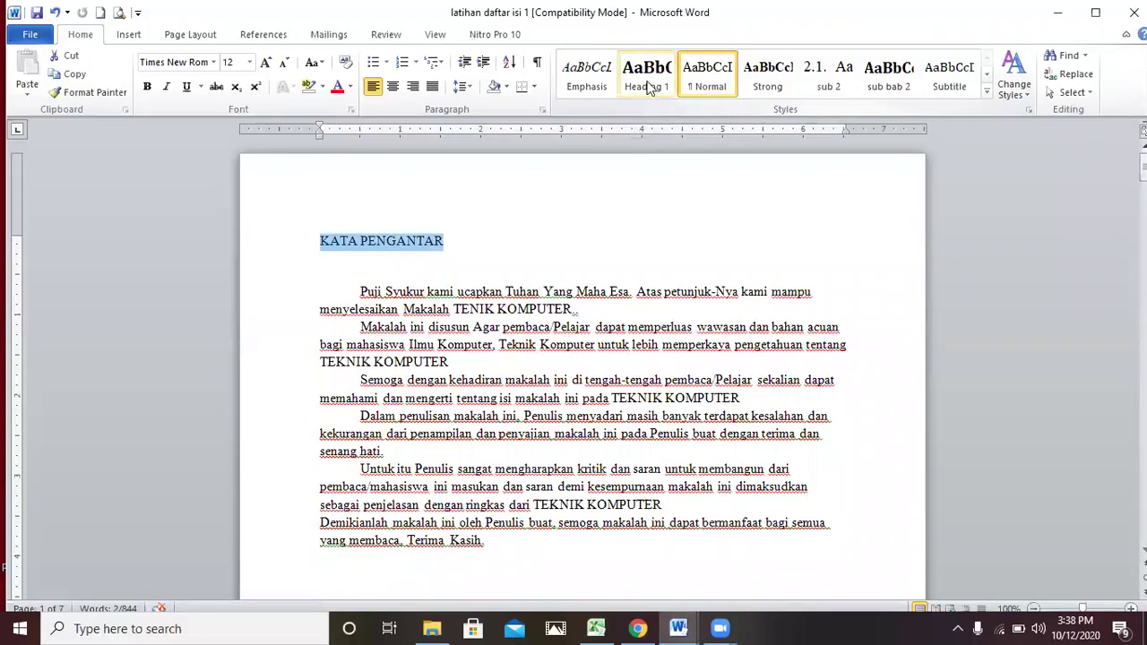
{"action": "left_click", "coordinate": [649, 81]}
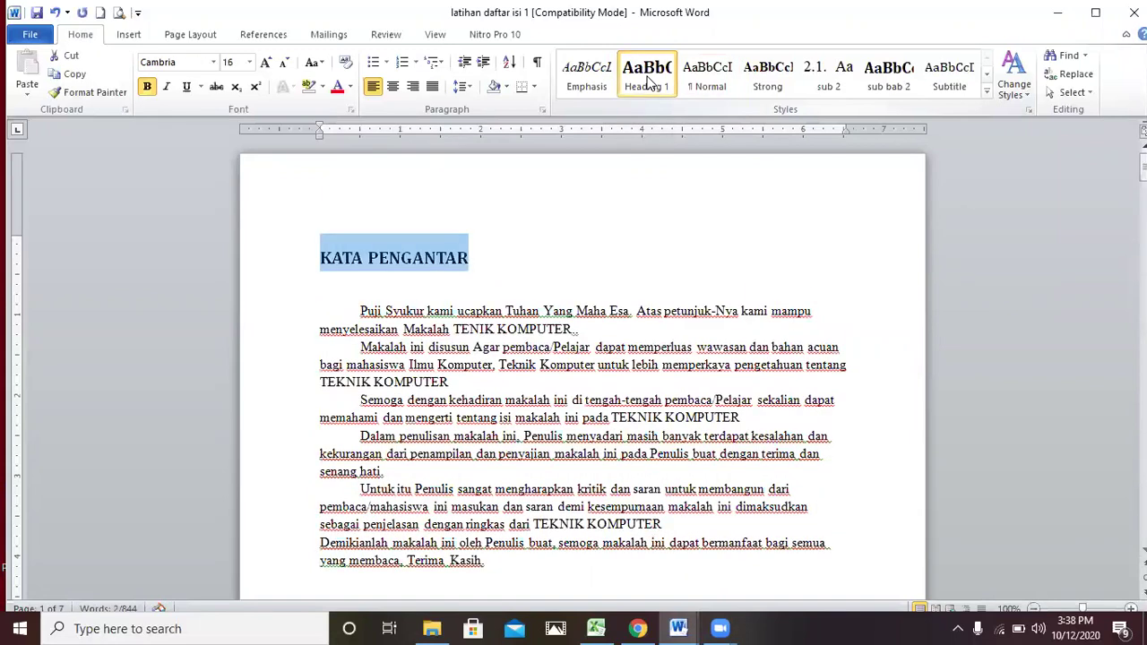
Step: Justify the text of the entire document
{"action": "left_click", "coordinate": [537, 332]}
{"action": "left_click_drag", "start_coordinate": [361, 310], "coordinate": [507, 505]}
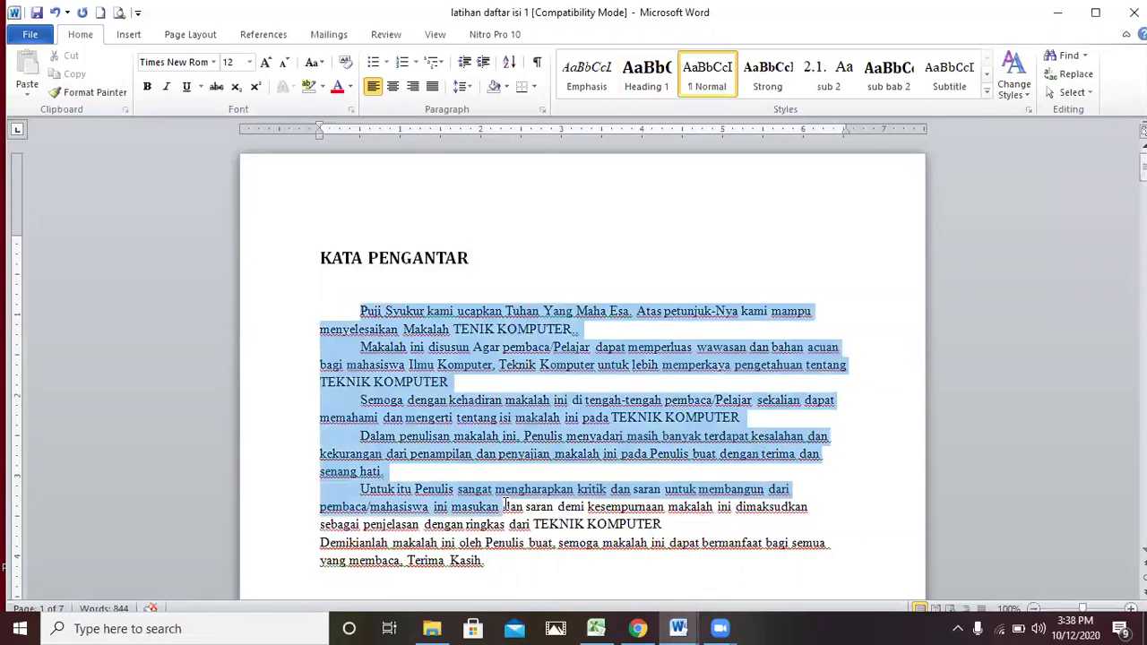
{"action": "key", "text": "ctrl+a"}
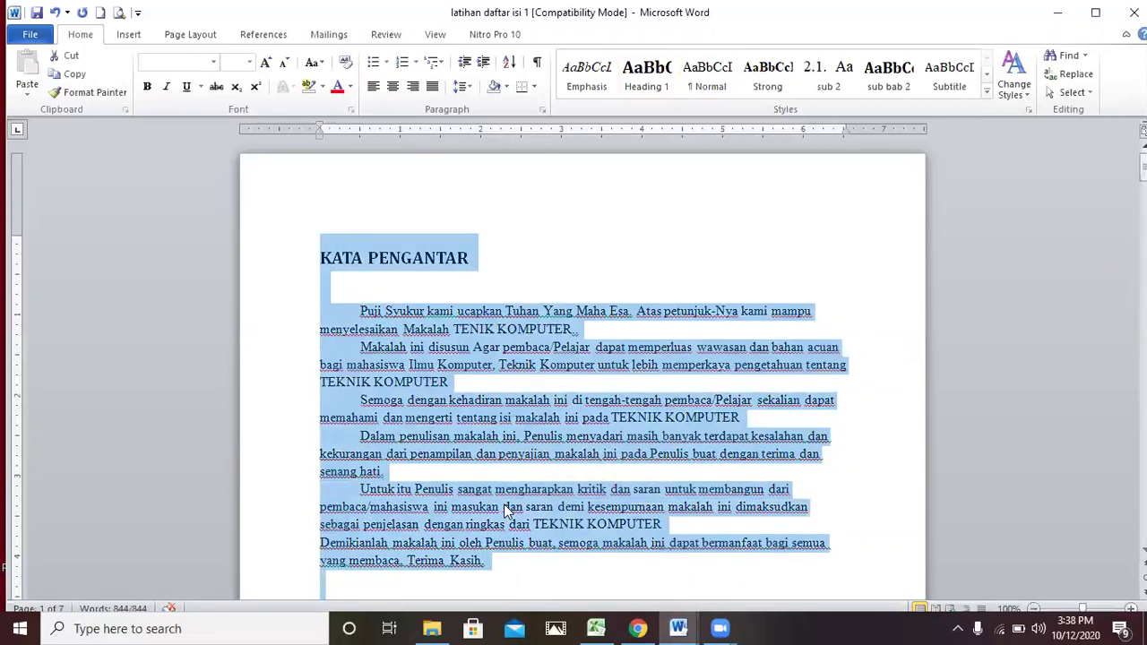
{"action": "left_click", "coordinate": [432, 88]}
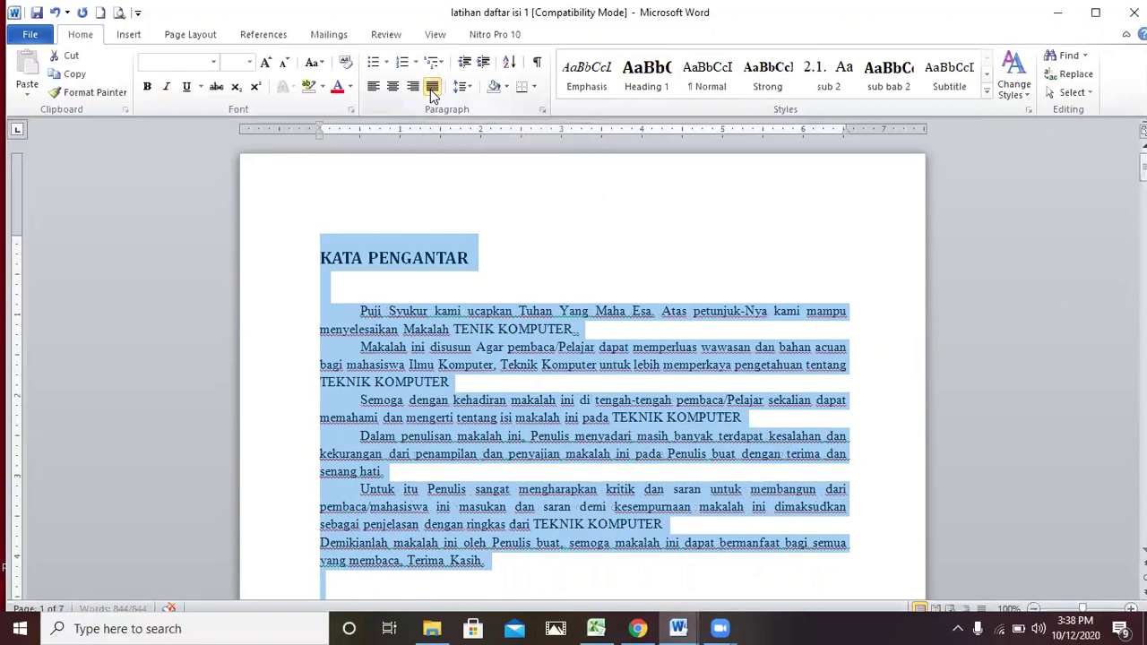
{"action": "left_click", "coordinate": [456, 330]}
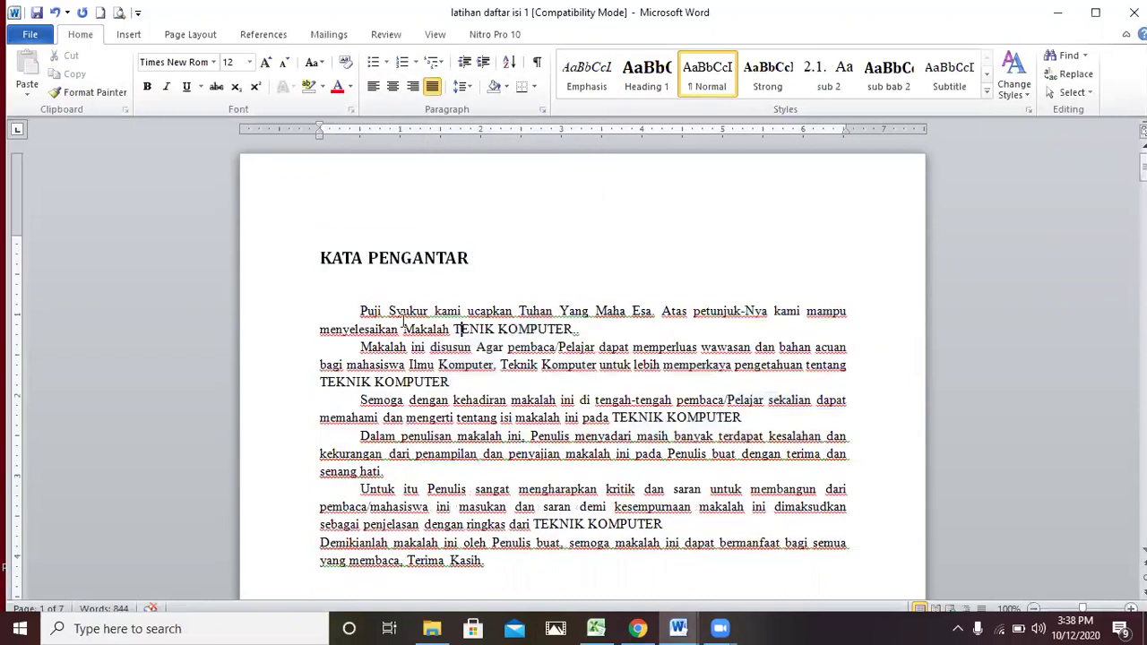
{"action": "left_click", "coordinate": [324, 257]}
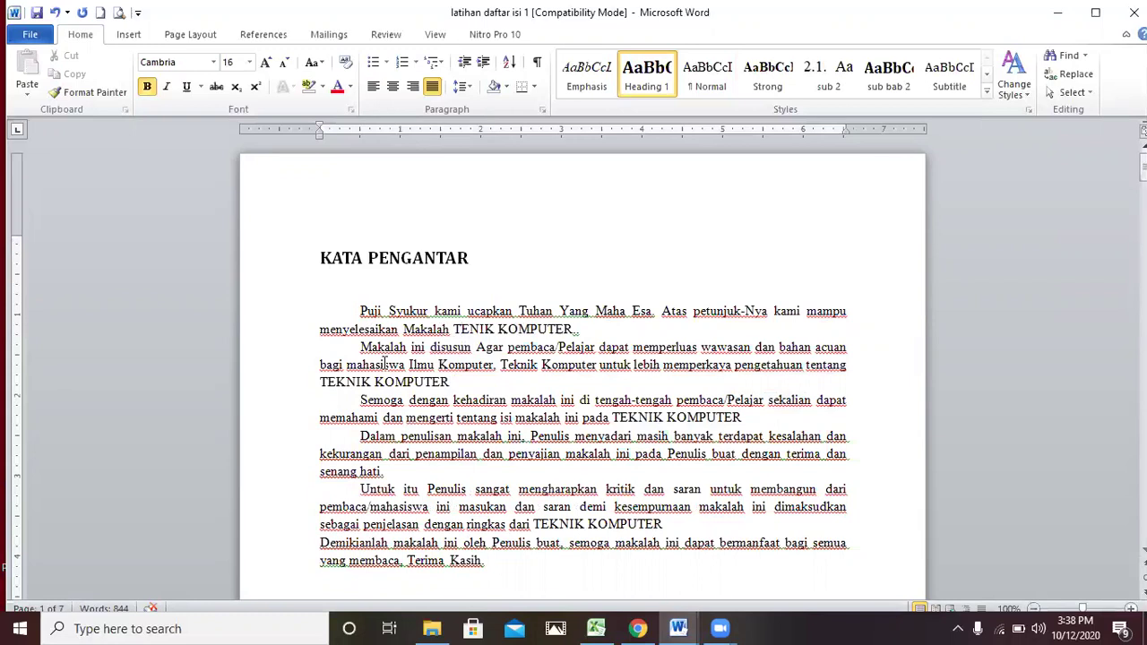
Step: Apply the Heading 1 style to the "Bab I" and "WINDOWS XP" lines at the start of the second page
{"action": "left_click", "coordinate": [319, 295]}
{"action": "key", "text": "Down"}
{"action": "key", "text": "Down"}
{"action": "key", "text": "Down"}
{"action": "key", "text": "Down"}
{"action": "key", "text": "Down"}
{"action": "key", "text": "Down"}
{"action": "key", "text": "Down"}
{"action": "key", "text": "Down"}
{"action": "key", "text": "Down"}
{"action": "key", "text": "Down"}
{"action": "key", "text": "Down"}
{"action": "key", "text": "Down"}
{"action": "key", "text": "Down"}
{"action": "key", "text": "Down"}
{"action": "key", "text": "Down"}
{"action": "key", "text": "Down"}
{"action": "key", "text": "Down"}
{"action": "key", "text": "Down"}
{"action": "key", "text": "Down"}
{"action": "key", "text": "Down"}
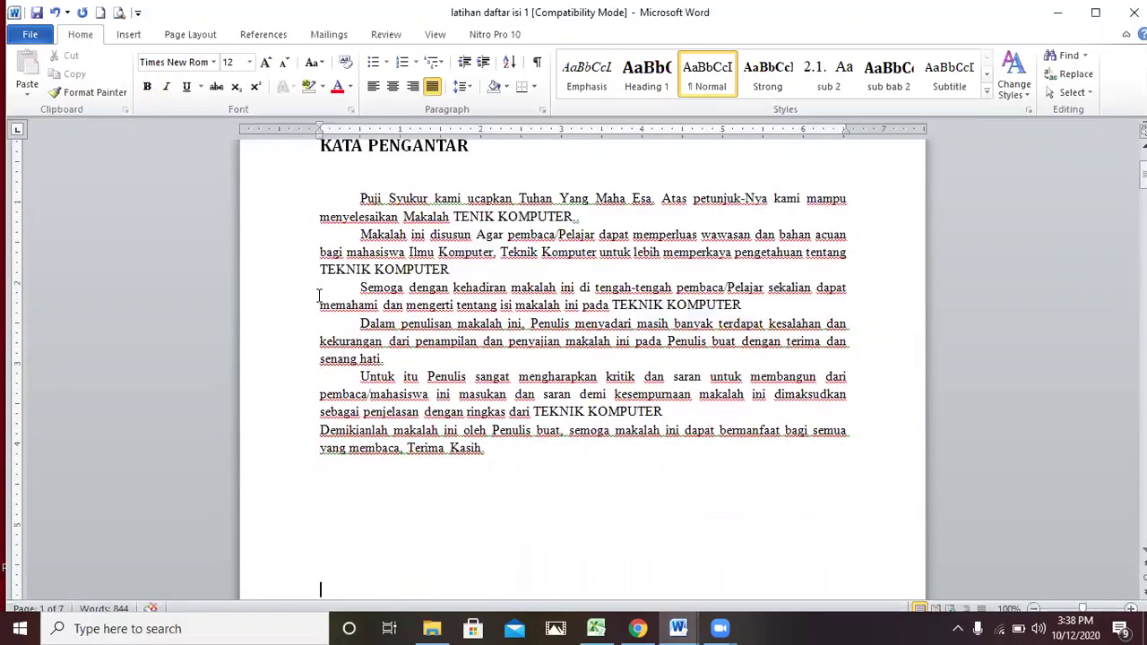
{"action": "key", "text": "Down"}
{"action": "key", "text": "Down"}
{"action": "key", "text": "Down"}
{"action": "key", "text": "Down"}
{"action": "key", "text": "Down"}
{"action": "key", "text": "Down"}
{"action": "key", "text": "Down"}
{"action": "key", "text": "Down"}
{"action": "key", "text": "Down"}
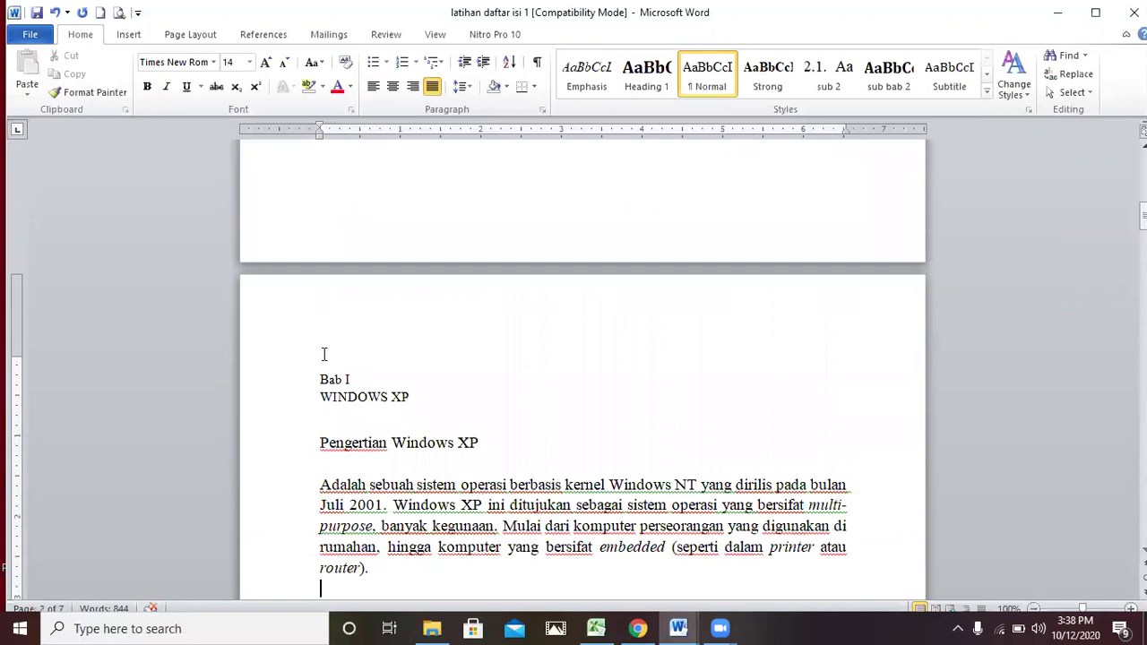
{"action": "left_click_drag", "start_coordinate": [320, 379], "coordinate": [349, 380]}
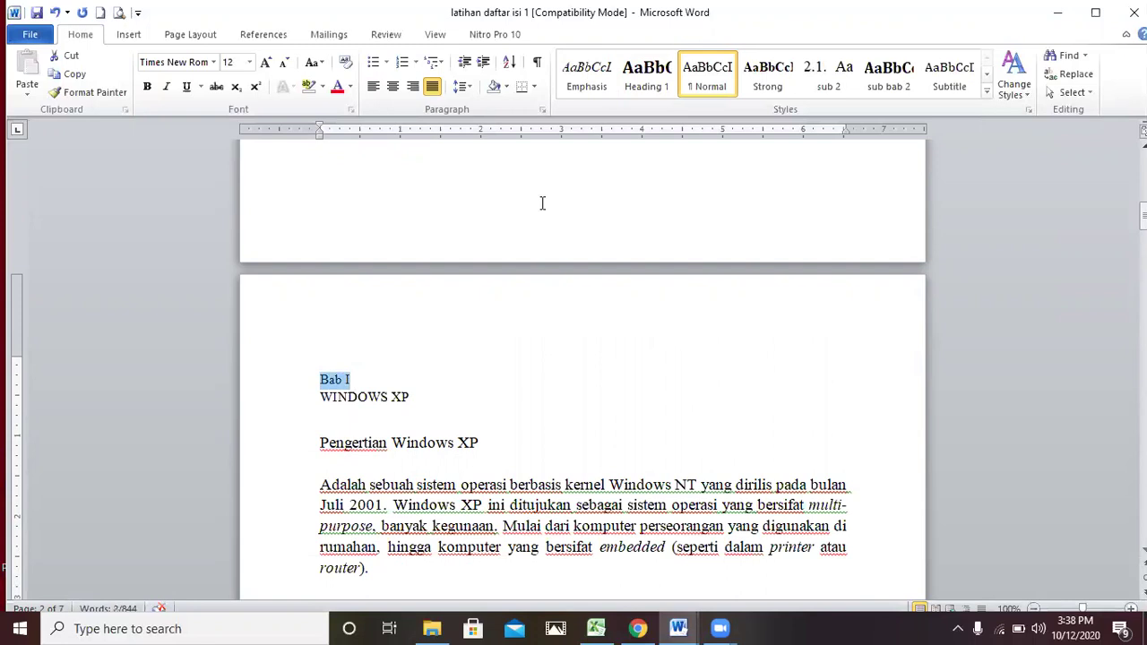
{"action": "left_click", "coordinate": [640, 81]}
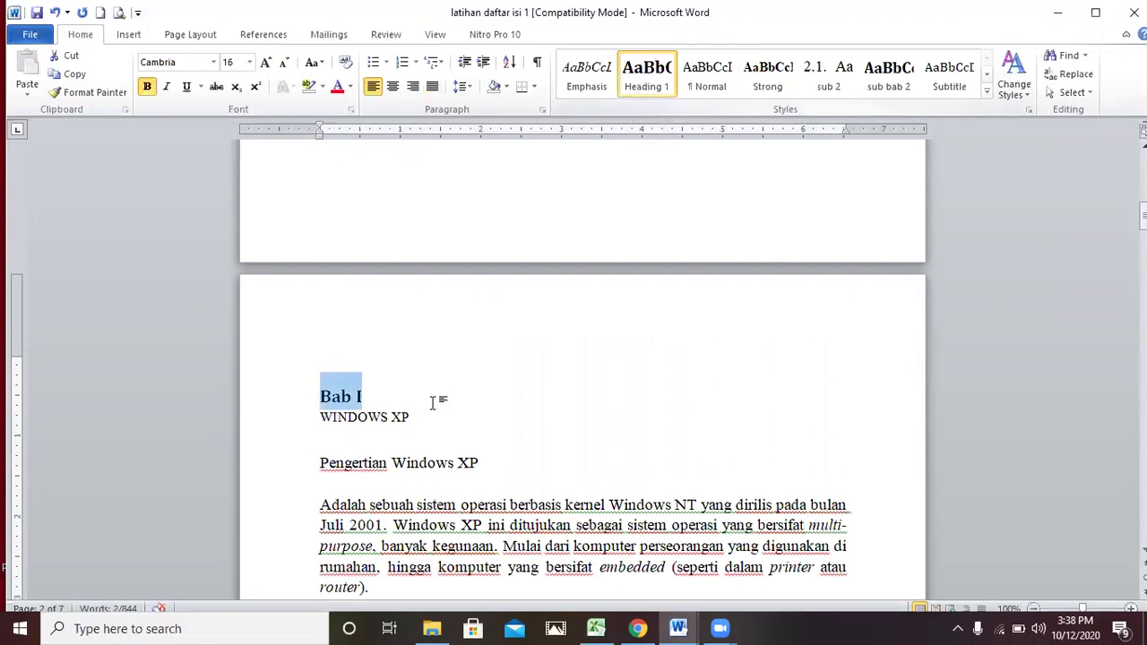
{"action": "left_click_drag", "start_coordinate": [320, 417], "coordinate": [408, 418]}
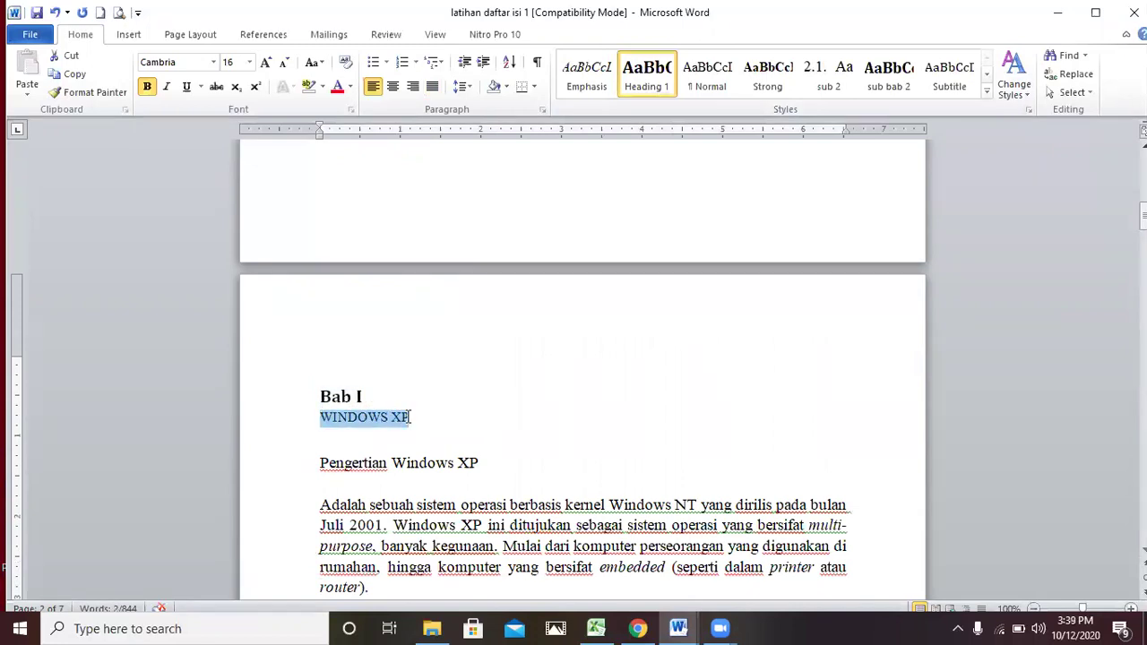
{"action": "left_click", "coordinate": [646, 83]}
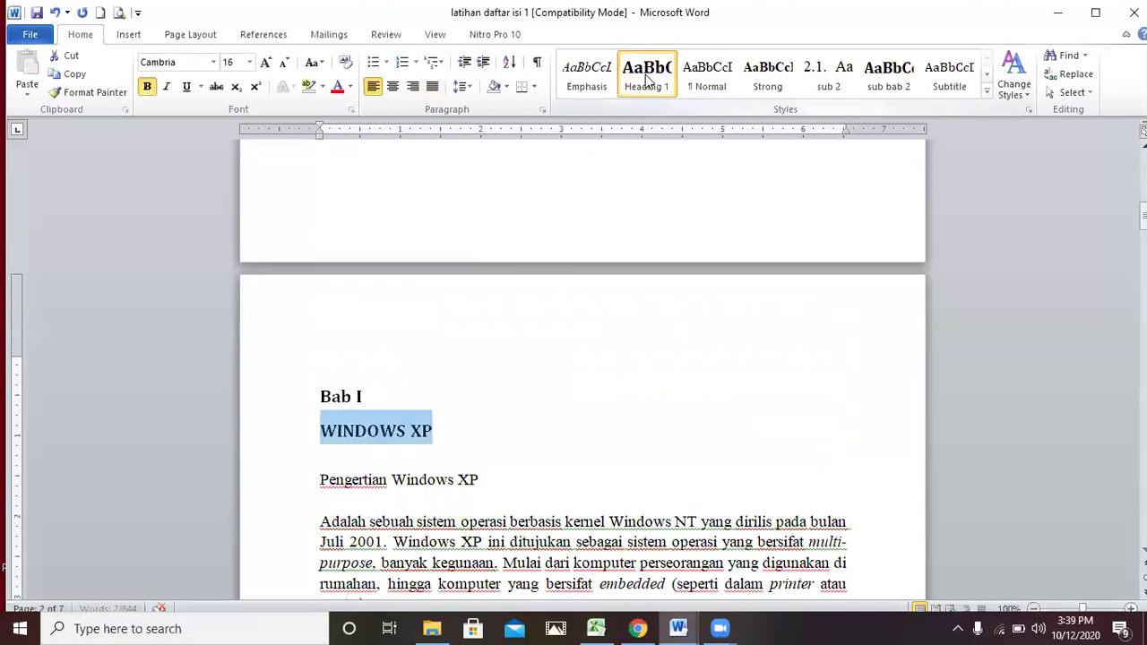
Step: Center the "Bab I" and "WINDOWS XP" chapter headings
{"action": "left_click", "coordinate": [321, 396]}
{"action": "left_click_drag", "start_coordinate": [321, 396], "coordinate": [439, 432]}
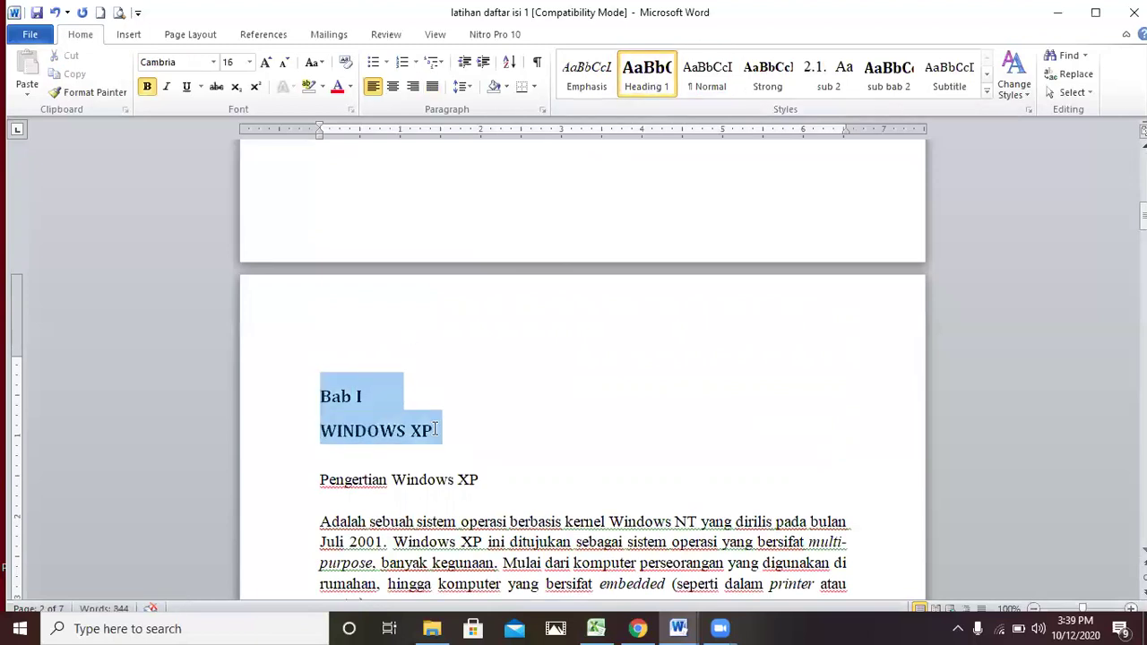
{"action": "left_click", "coordinate": [393, 86]}
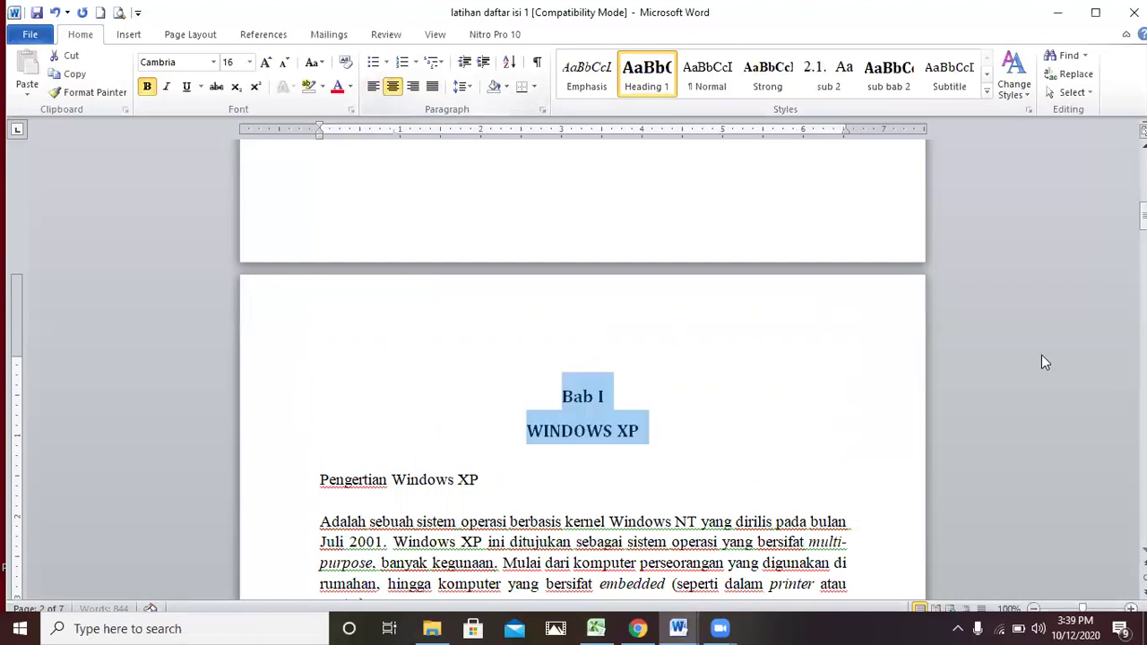
Step: Center the "KATA PENGANTAR" heading on the first page
{"action": "left_click_drag", "start_coordinate": [1143, 216], "coordinate": [1143, 168]}
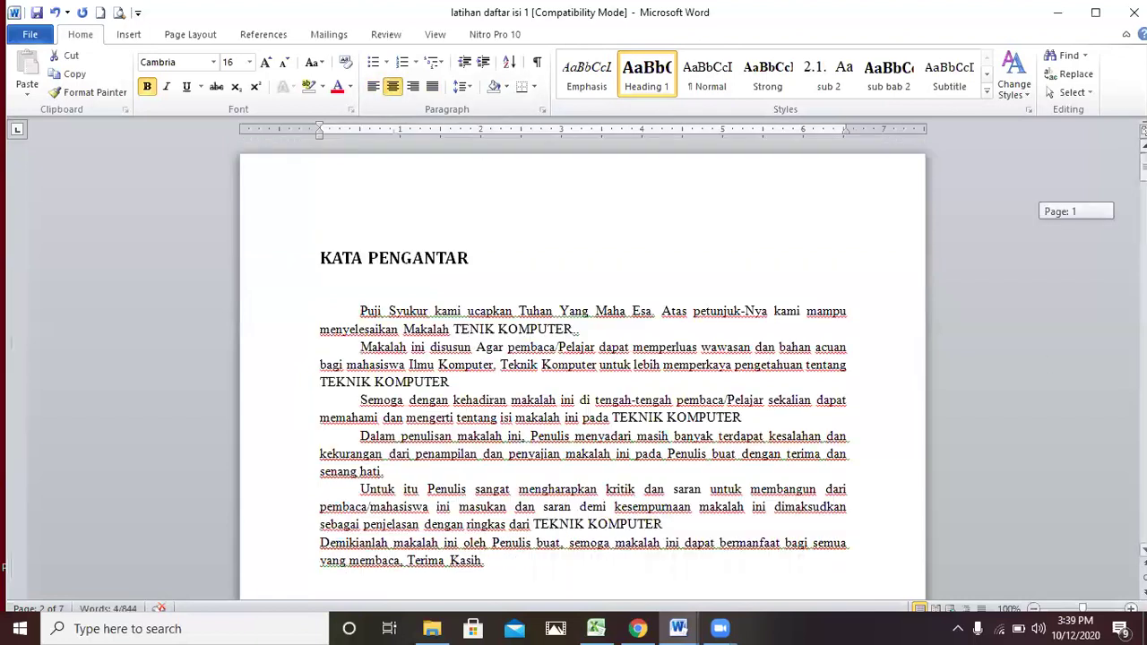
{"action": "left_click_drag", "start_coordinate": [321, 258], "coordinate": [476, 257]}
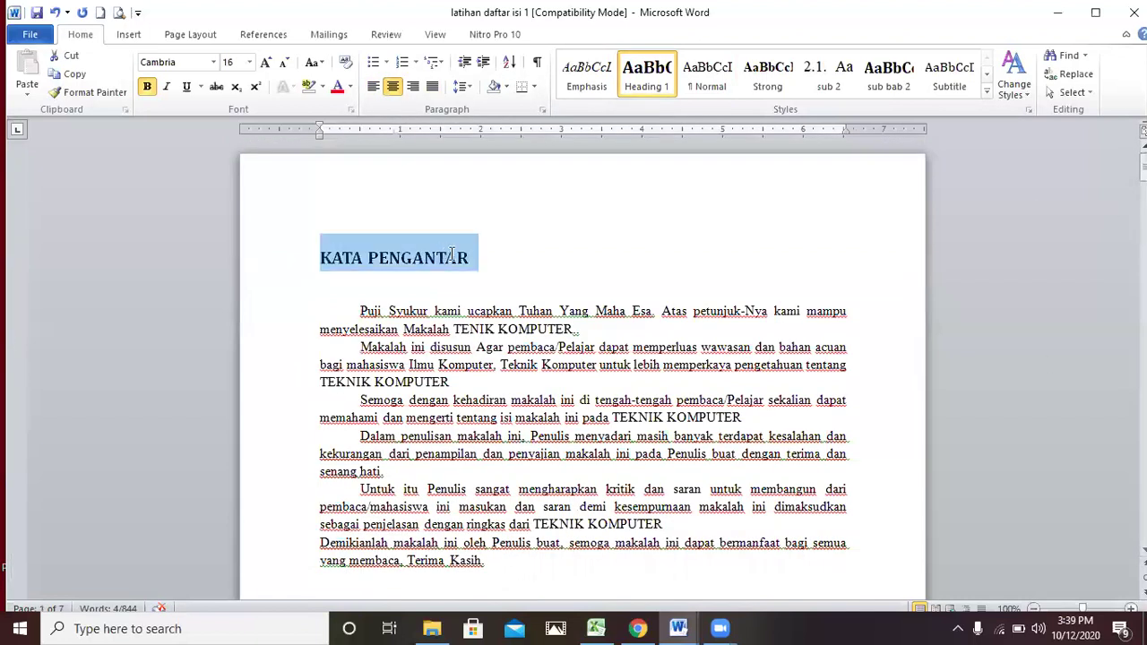
{"action": "left_click", "coordinate": [393, 86]}
{"action": "left_click", "coordinate": [517, 329]}
Step: Try numbering the unstyled "Pengertian Windows XP" line under the Bab I heading as "1.1."
{"action": "left_click_drag", "start_coordinate": [1144, 168], "coordinate": [1144, 224]}
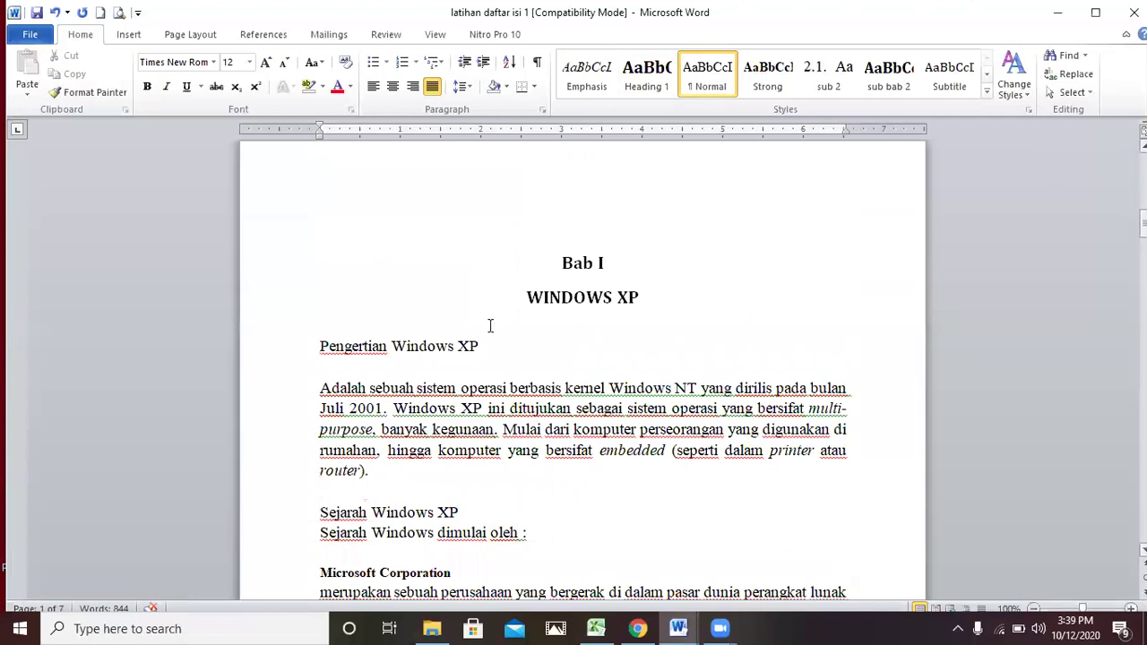
{"action": "left_click", "coordinate": [319, 346]}
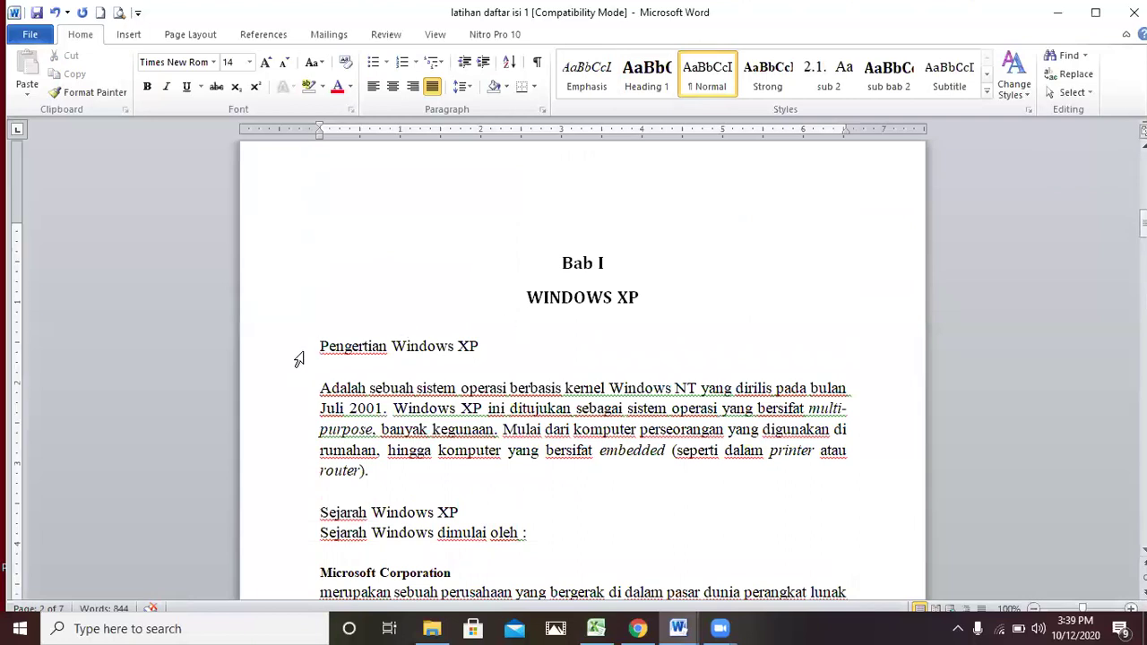
{"action": "type", "text": "1."}
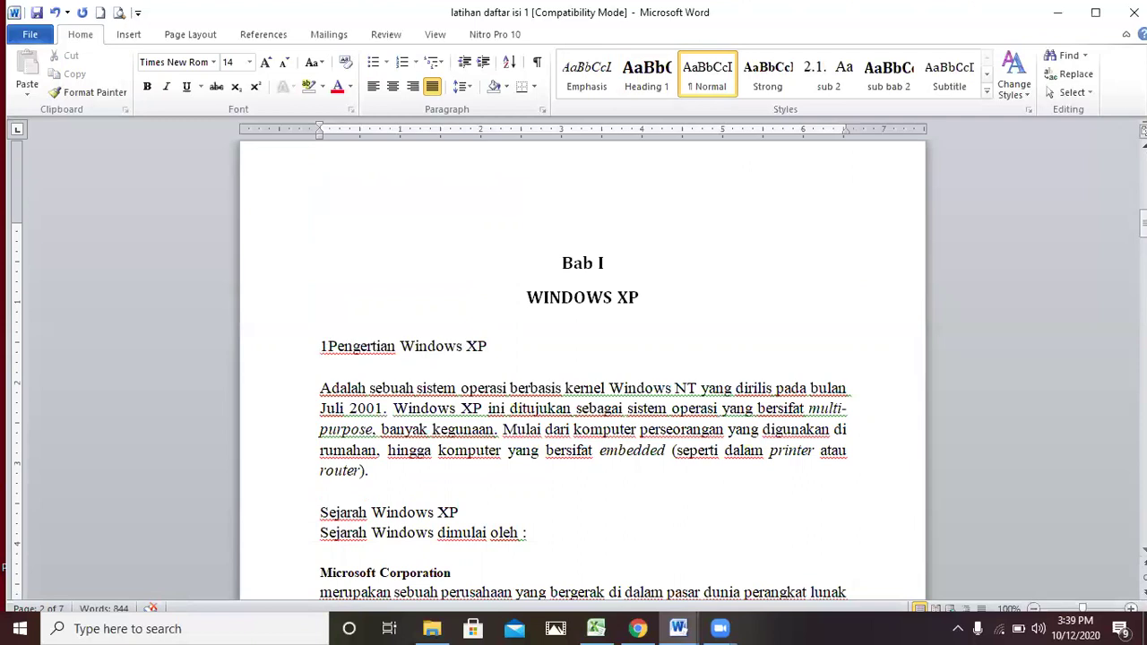
{"action": "type", "text": "1."}
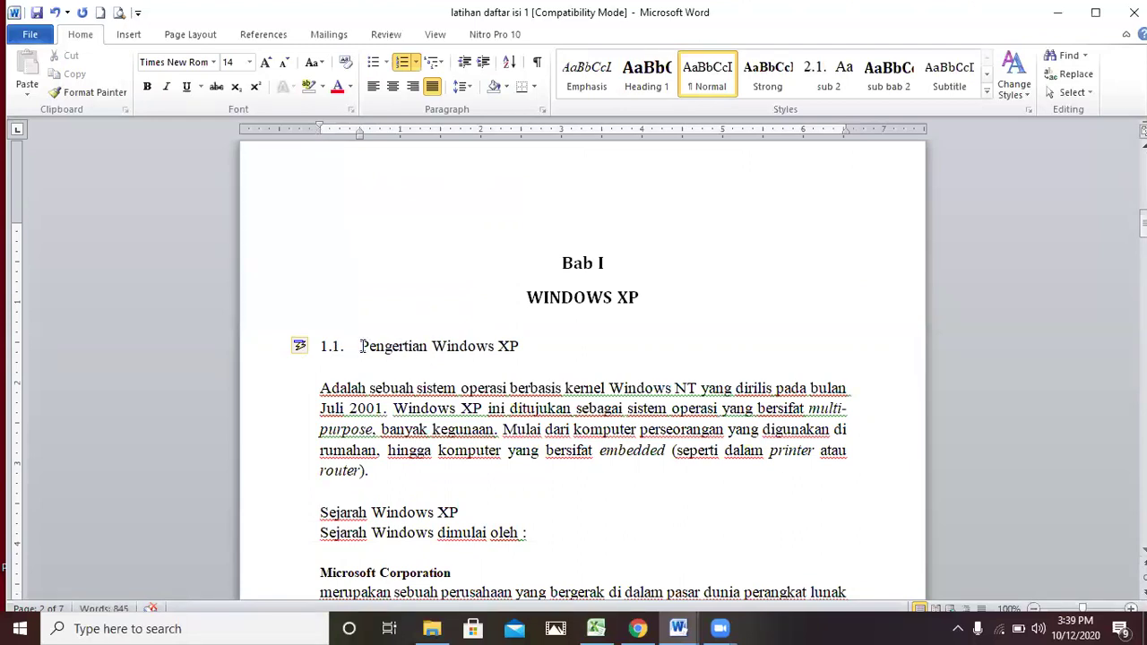
Step: Apply the Subtitle style to "Pengertian Windows XP" and align it left
{"action": "left_click_drag", "start_coordinate": [390, 346], "coordinate": [513, 351]}
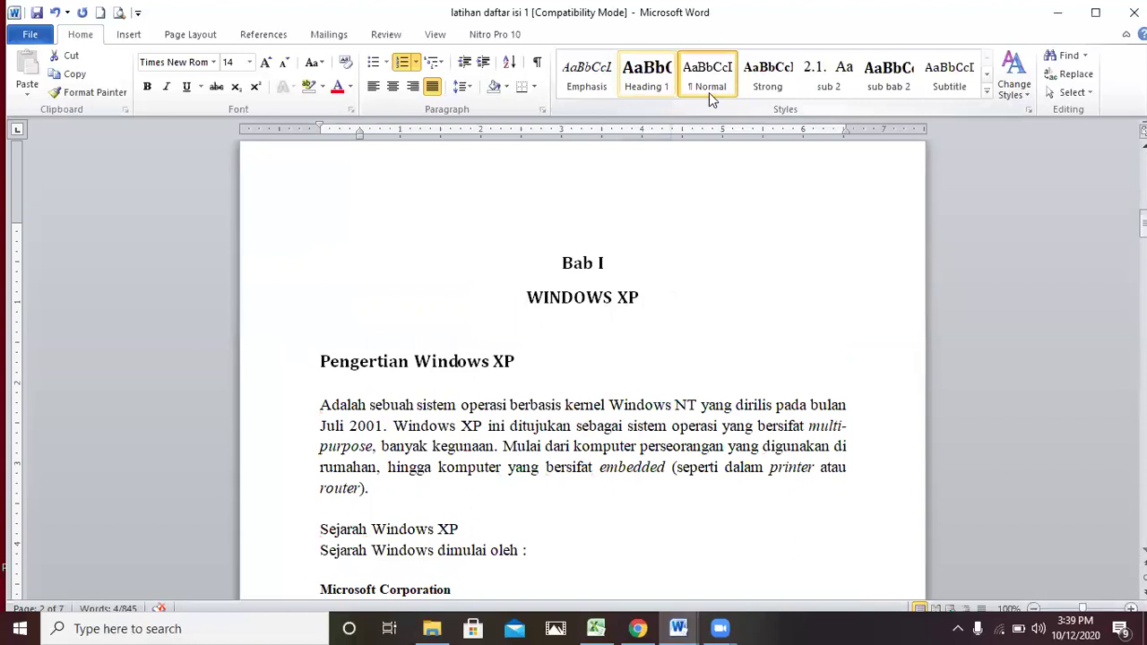
{"action": "left_click", "coordinate": [949, 86]}
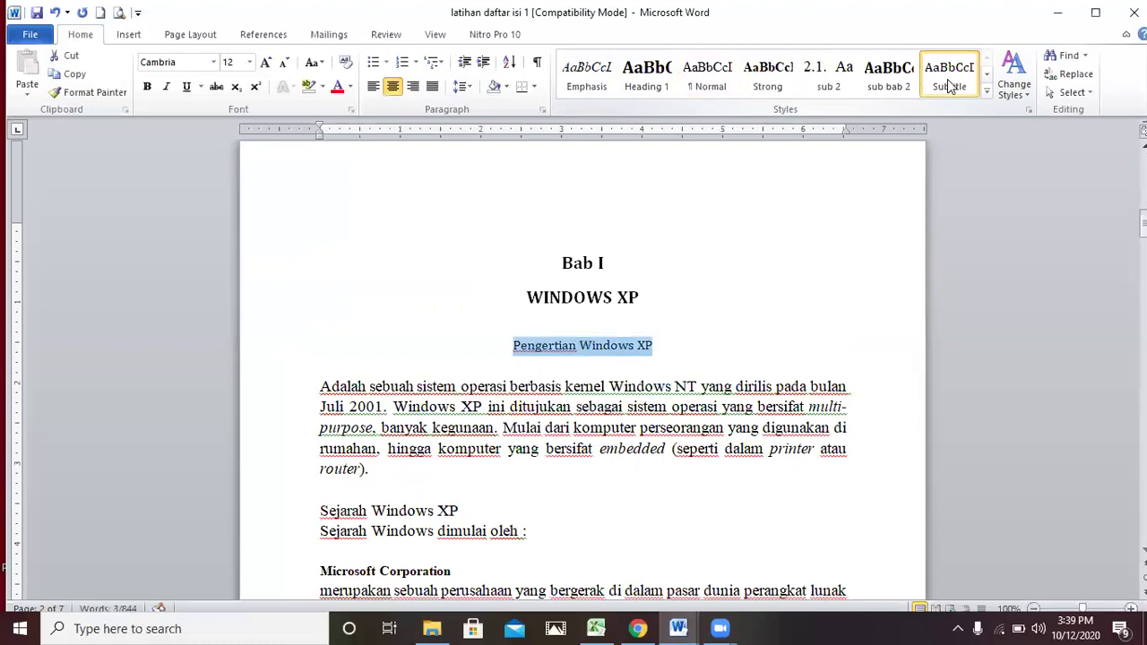
{"action": "left_click", "coordinate": [373, 88]}
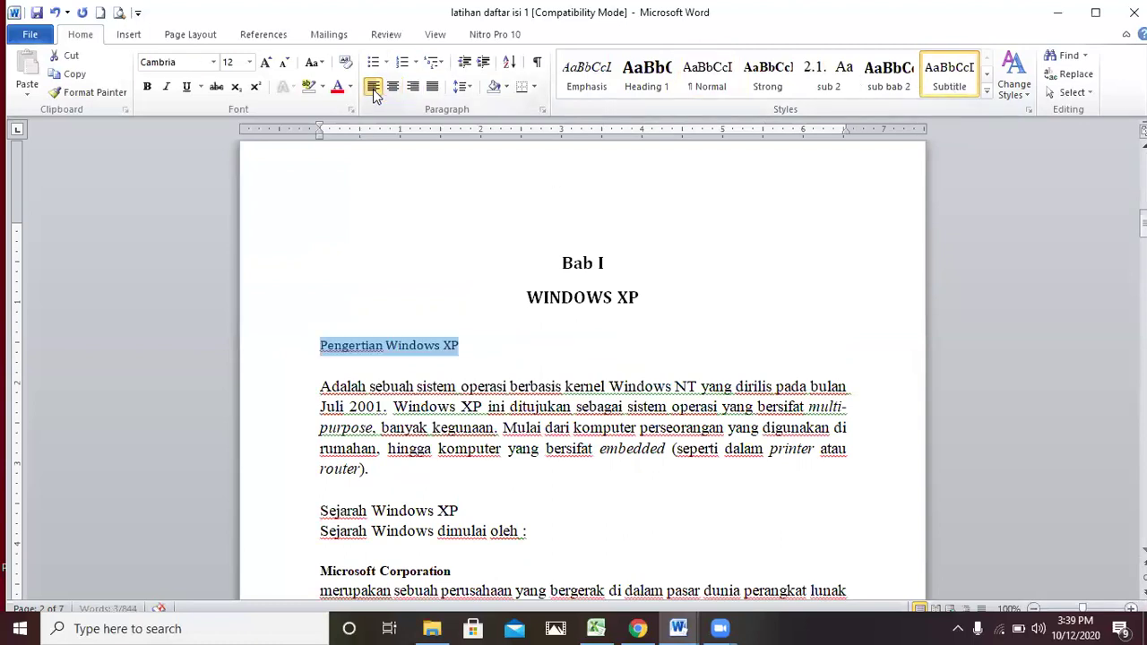
Step: Add the number "1.1." in front of the "Pengertian Windows XP" subheading
{"action": "left_click", "coordinate": [321, 347]}
{"action": "type", "text": "1."}
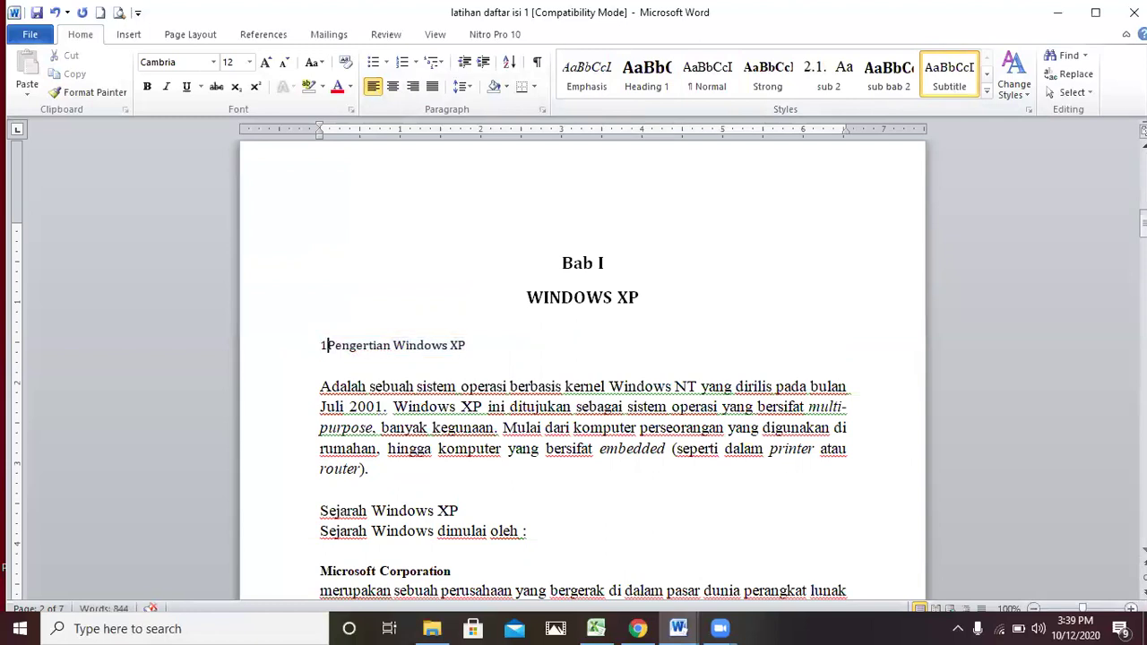
{"action": "type", "text": "1"}
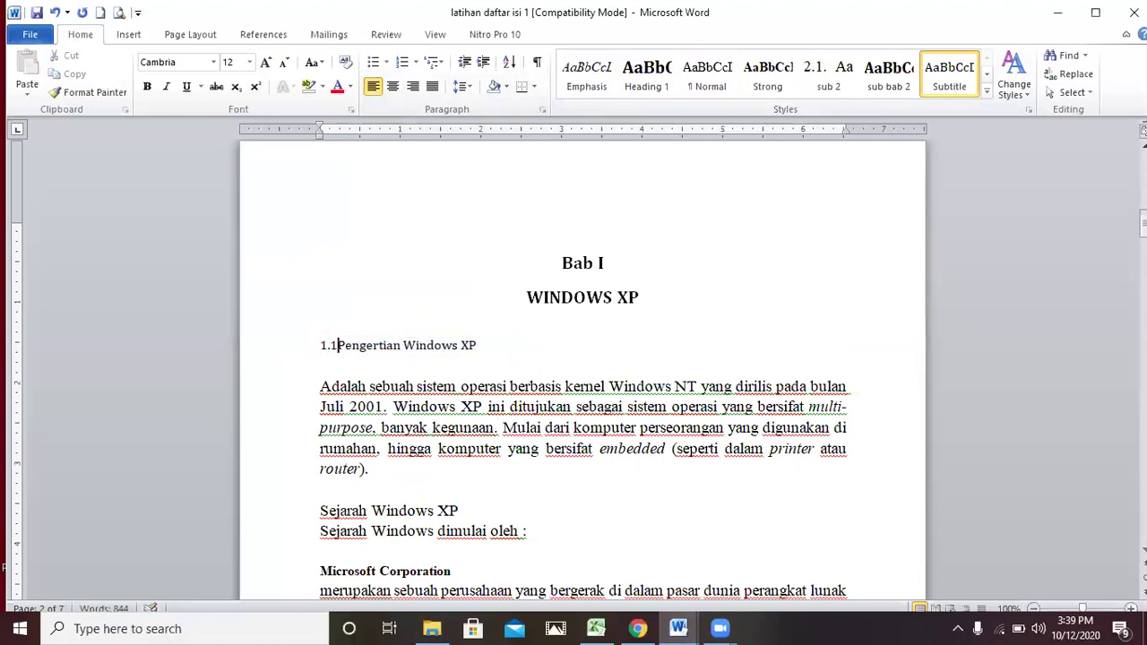
{"action": "type", "text": "."}
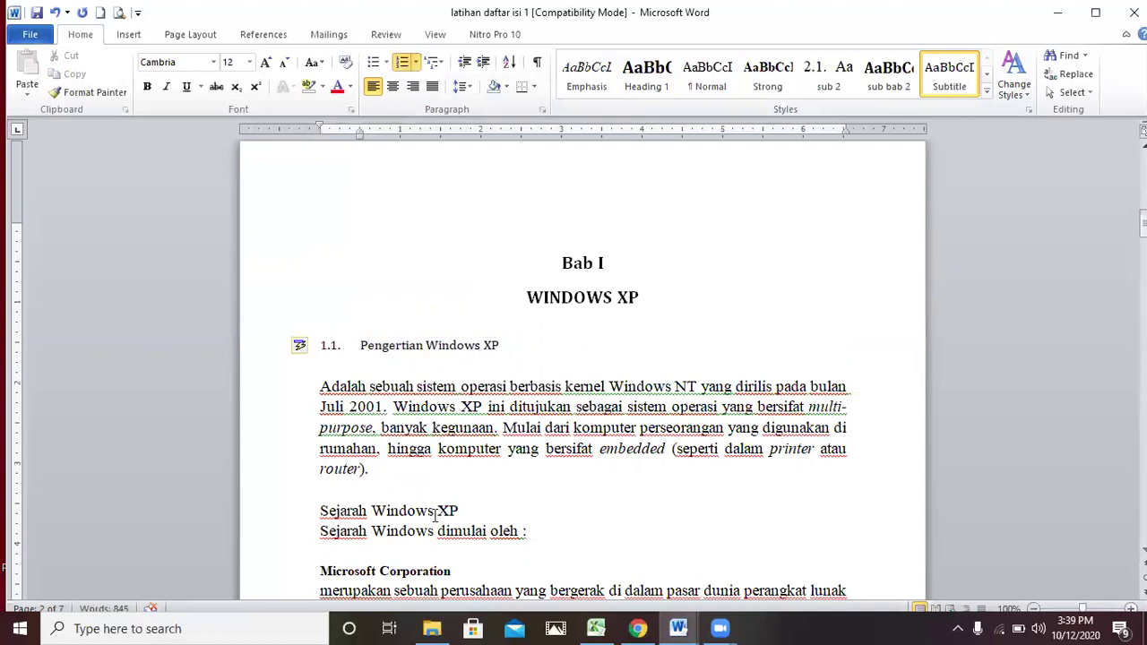
Step: Apply the Subtitle style to the "Sejarah Windows XP" line
{"action": "left_click_drag", "start_coordinate": [1144, 223], "coordinate": [1144, 234]}
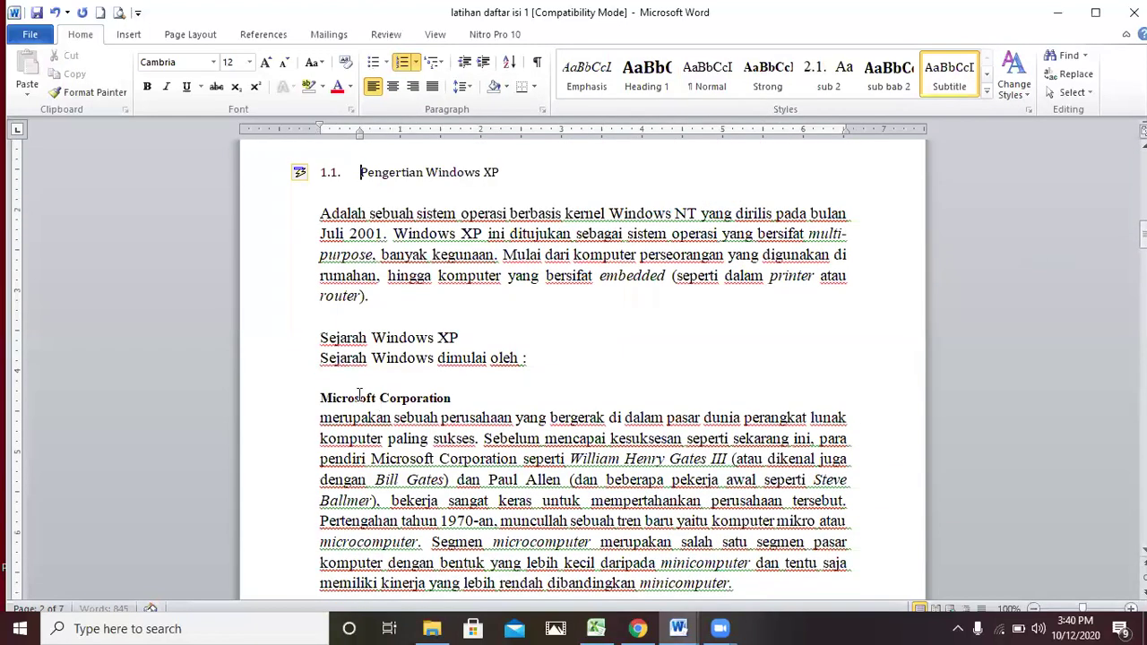
{"action": "left_click", "coordinate": [320, 337]}
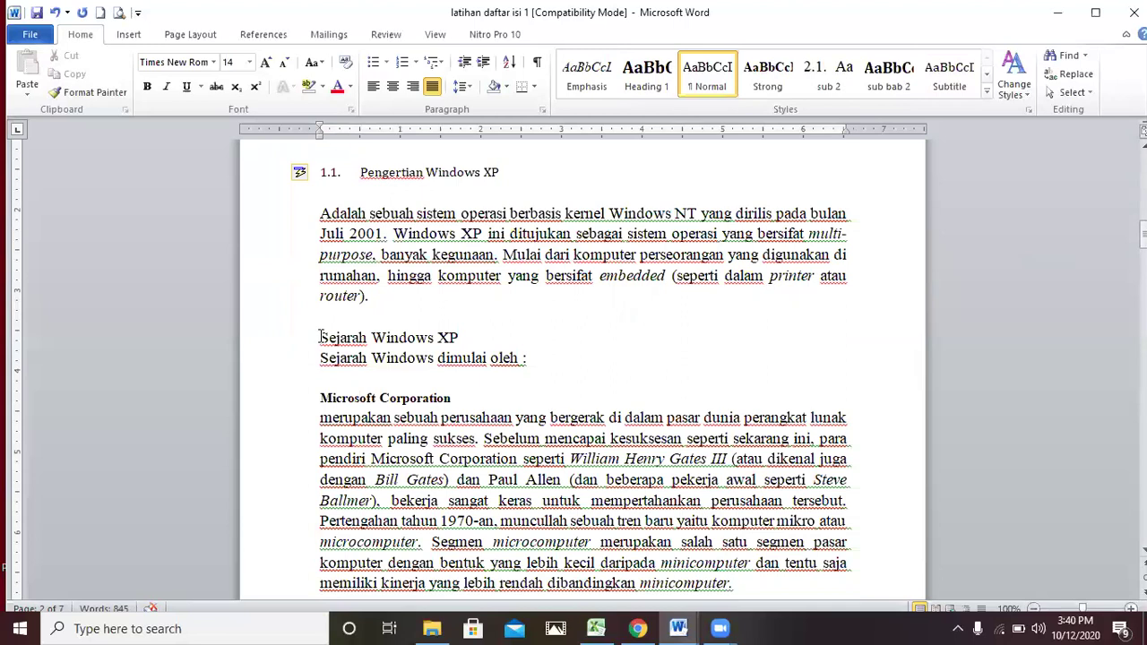
{"action": "left_click_drag", "start_coordinate": [320, 336], "coordinate": [457, 341]}
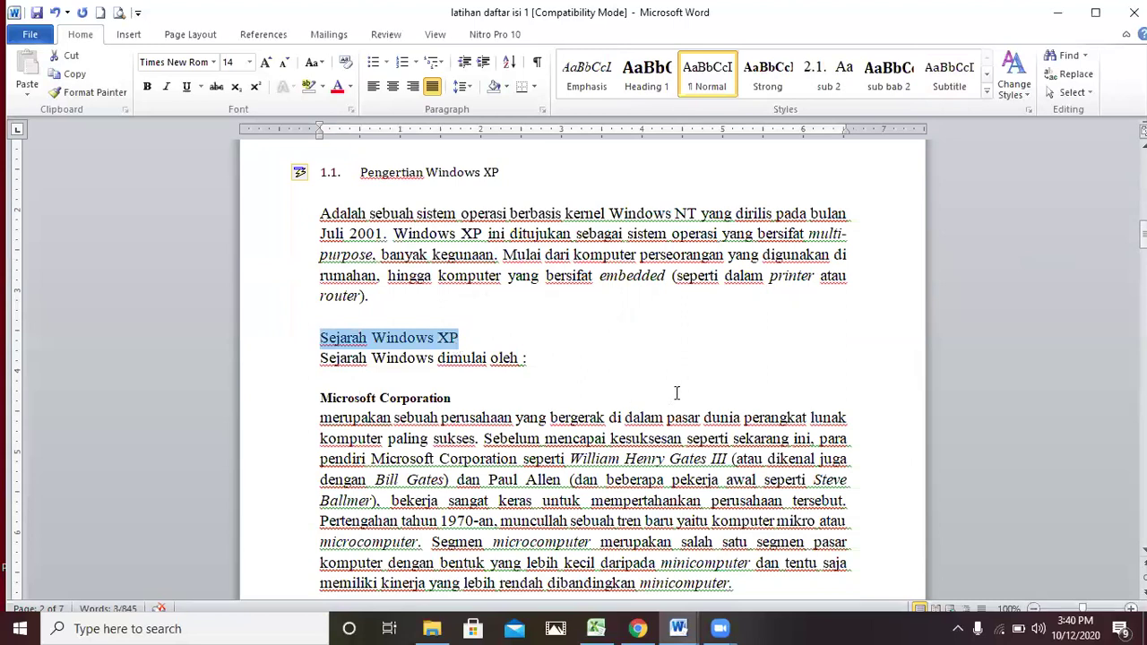
{"action": "left_click", "coordinate": [947, 89]}
{"action": "left_click", "coordinate": [947, 90]}
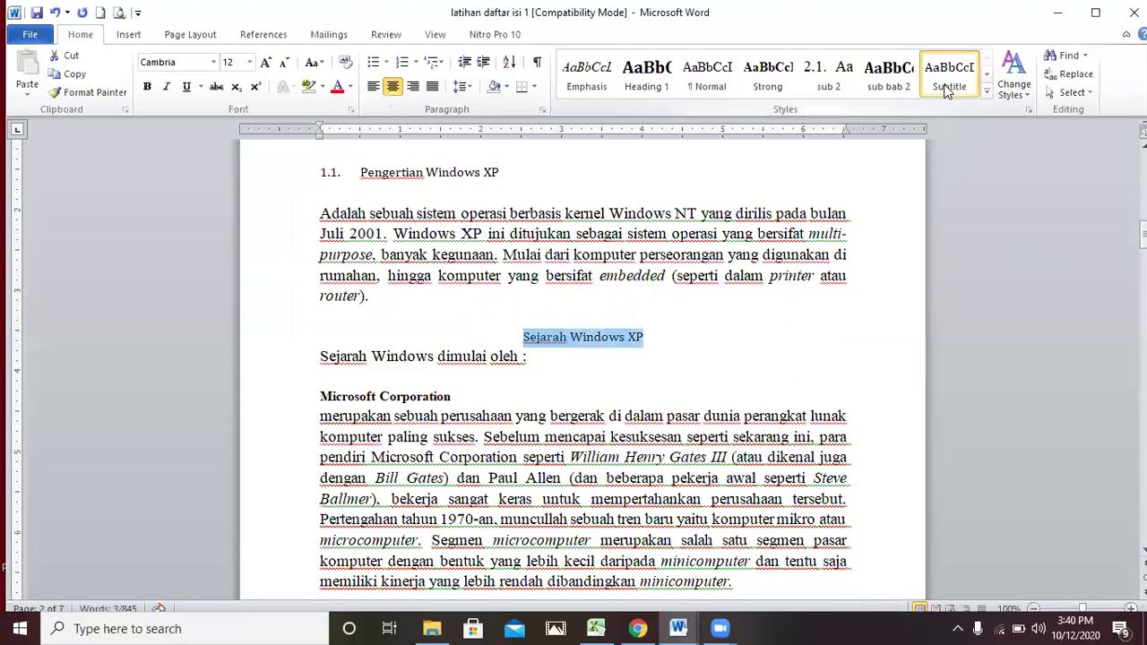
Step: Align the "Sejarah Windows XP" subheading left and add the number "1.2." in front of it
{"action": "left_click", "coordinate": [373, 87]}
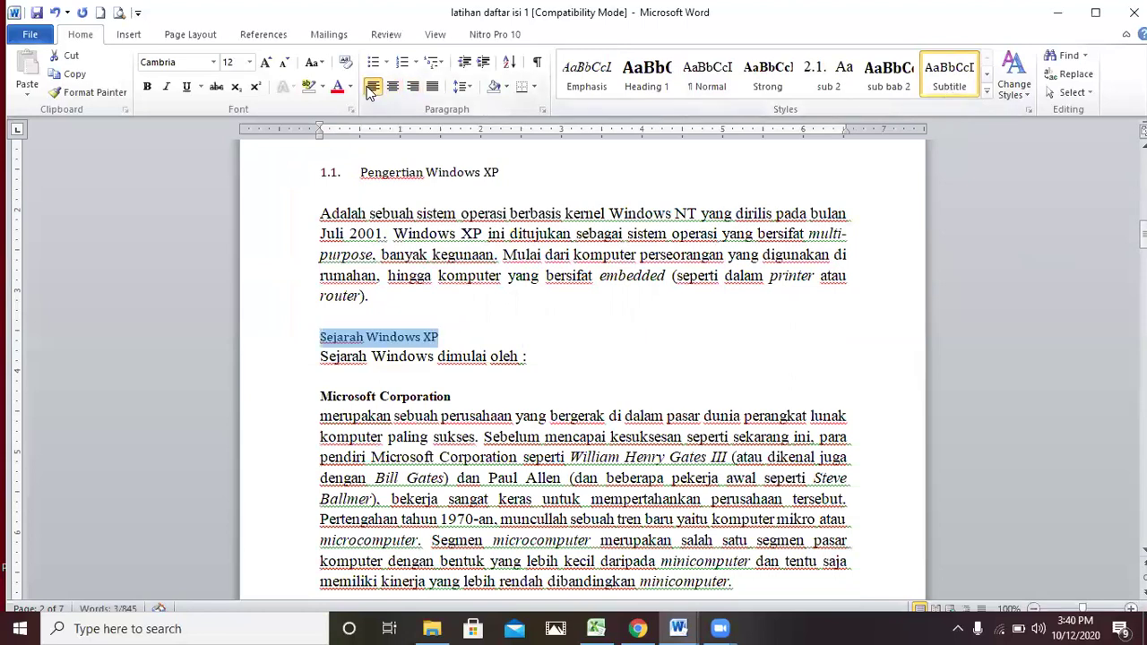
{"action": "left_click", "coordinate": [324, 341]}
{"action": "type", "text": "1"}
{"action": "type", "text": ".2."}
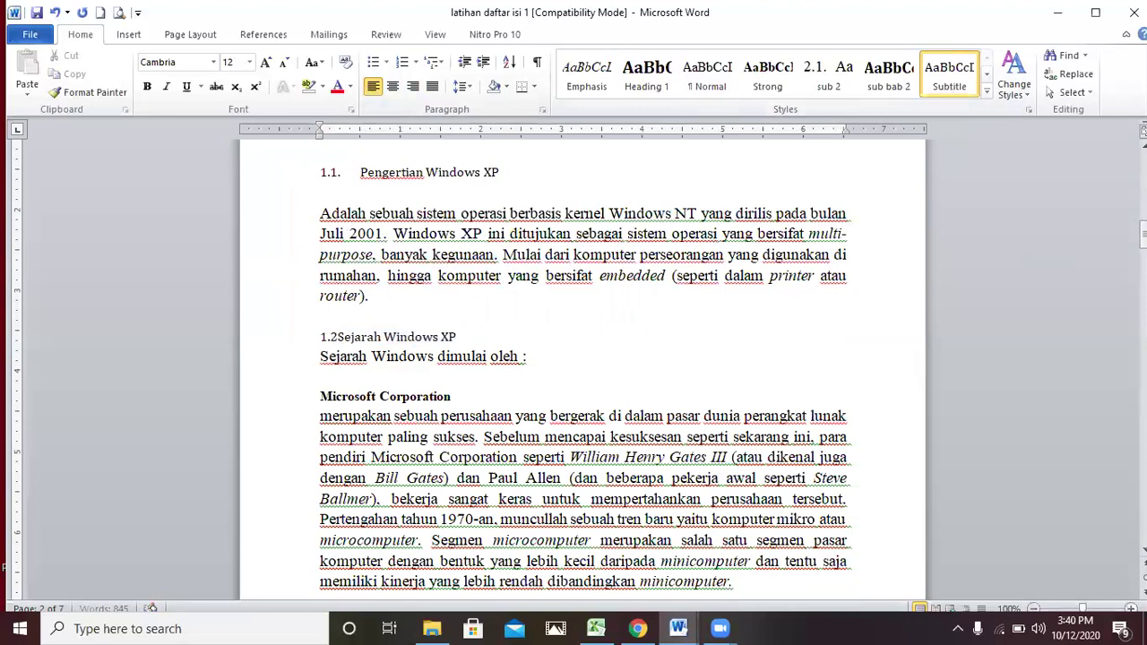
{"action": "key", "text": "Tab"}
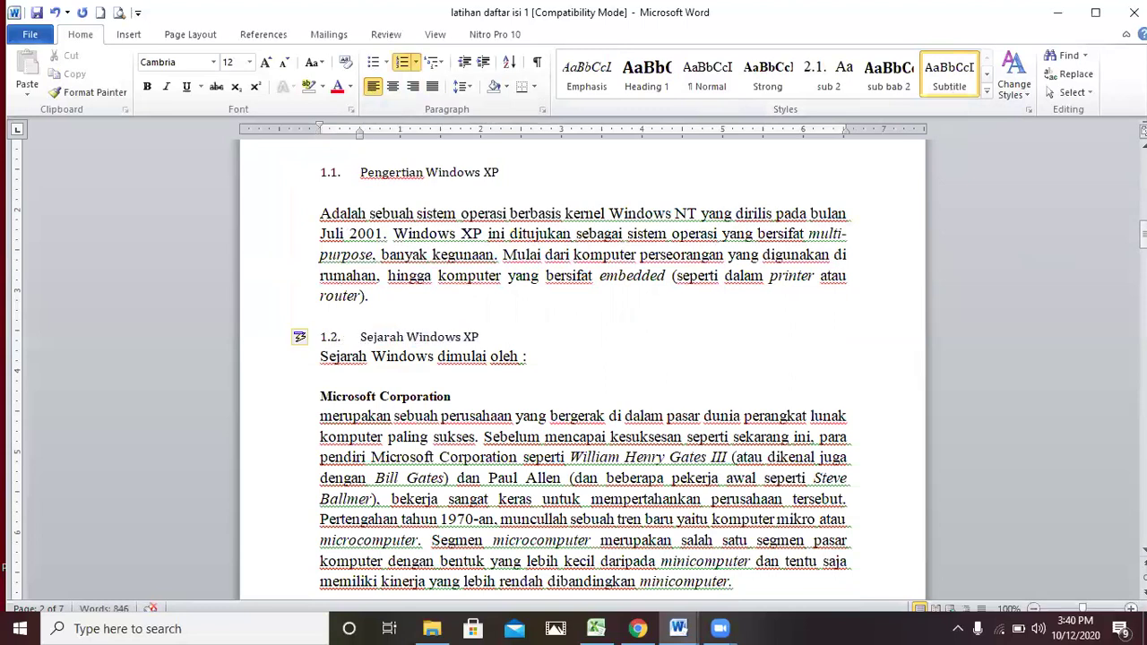
Step: Apply the Subtitle style to the "Sejarah Lanjut" line below the Microsoft Corporation paragraph
{"action": "left_click", "coordinate": [324, 395]}
{"action": "key", "text": "Down"}
{"action": "key", "text": "Down"}
{"action": "key", "text": "Down"}
{"action": "key", "text": "Down"}
{"action": "key", "text": "Down"}
{"action": "key", "text": "Down"}
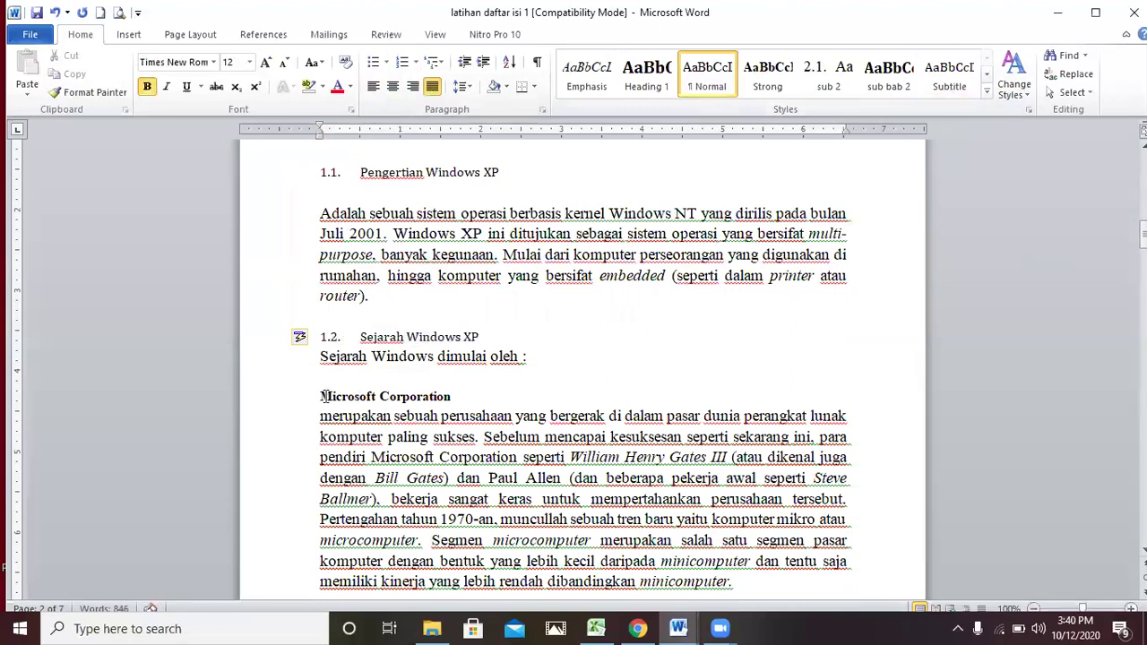
{"action": "key", "text": "Down"}
{"action": "key", "text": "Down"}
{"action": "key", "text": "Down"}
{"action": "key", "text": "Down"}
{"action": "key", "text": "Down"}
{"action": "key", "text": "Down"}
{"action": "key", "text": "Down"}
{"action": "key", "text": "Down"}
{"action": "key", "text": "Up"}
{"action": "key", "text": "Up"}
{"action": "key", "text": "Up"}
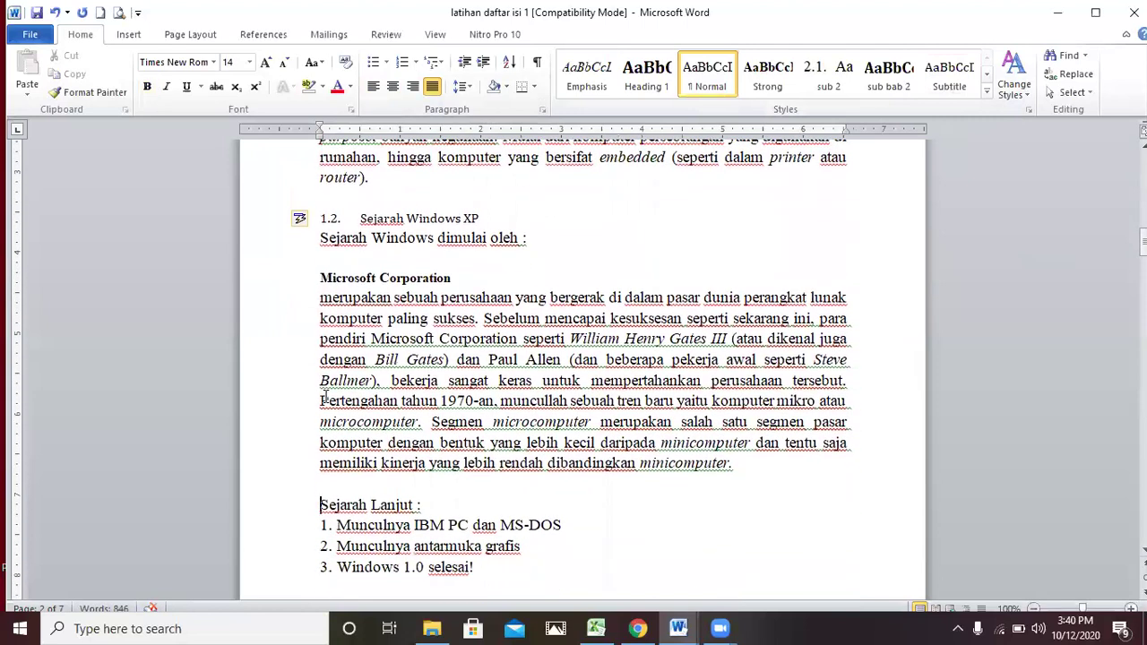
{"action": "left_click_drag", "start_coordinate": [320, 505], "coordinate": [414, 505]}
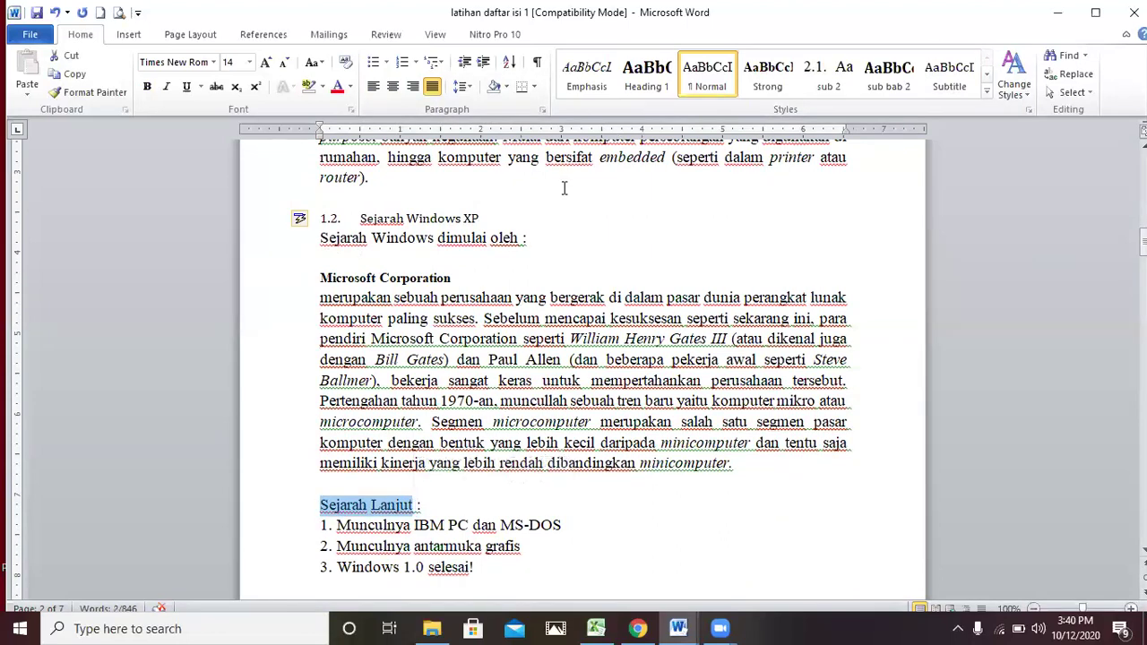
{"action": "left_click", "coordinate": [940, 86]}
{"action": "left_click", "coordinate": [320, 505]}
{"action": "type", "text": "1."}
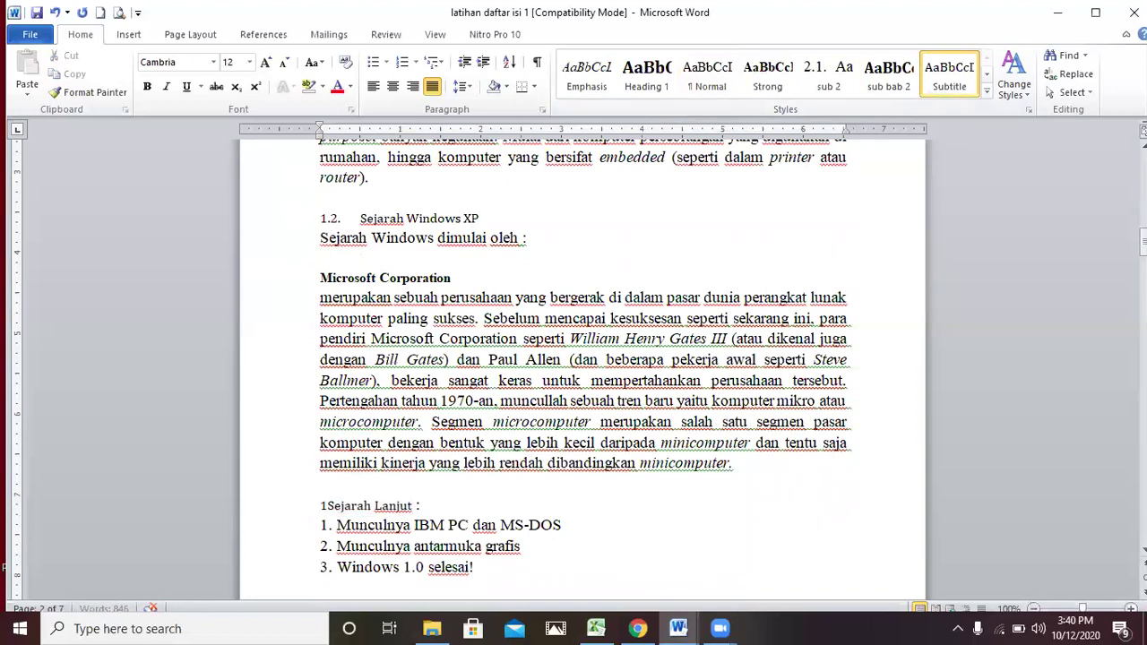
{"action": "type", "text": "3."}
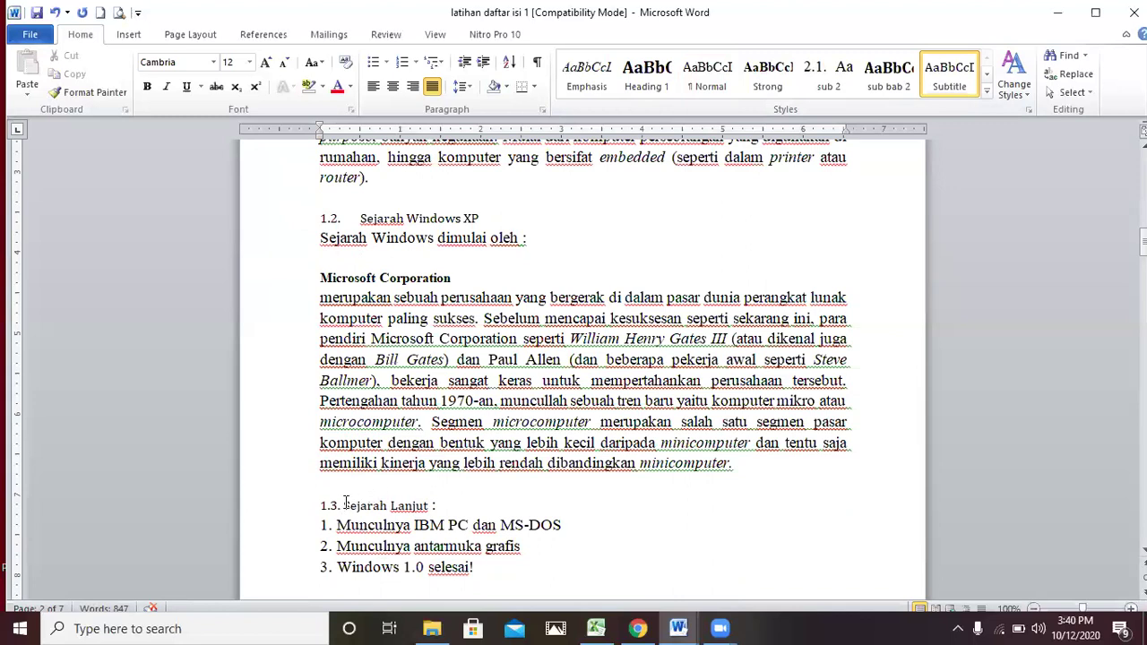
{"action": "key", "text": "BackSpace"}
{"action": "key", "text": "BackSpace"}
{"action": "key", "text": "BackSpace"}
{"action": "key", "text": "BackSpace"}
{"action": "key", "text": "BackSpace"}
{"action": "key", "text": "BackSpace"}
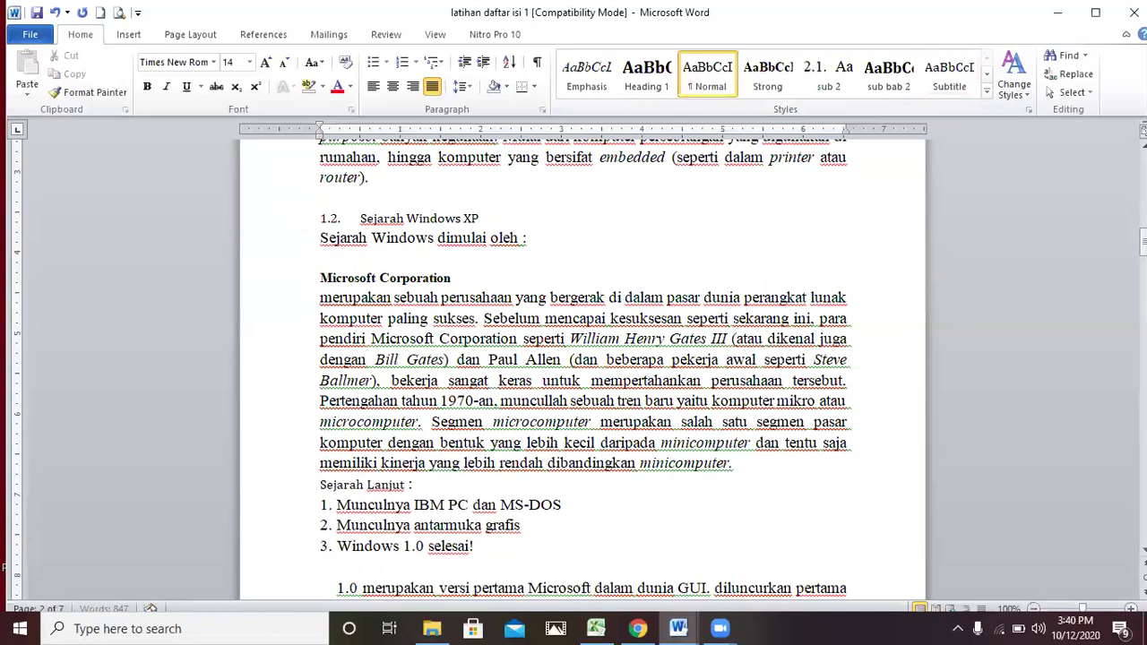
Step: Insert blank lines above "Sejarah Lanjut" and add the number "1.3." in front of it
{"action": "key", "text": "Return"}
{"action": "key", "text": "Return"}
{"action": "type", "text": "1"}
{"action": "type", "text": ".3"}
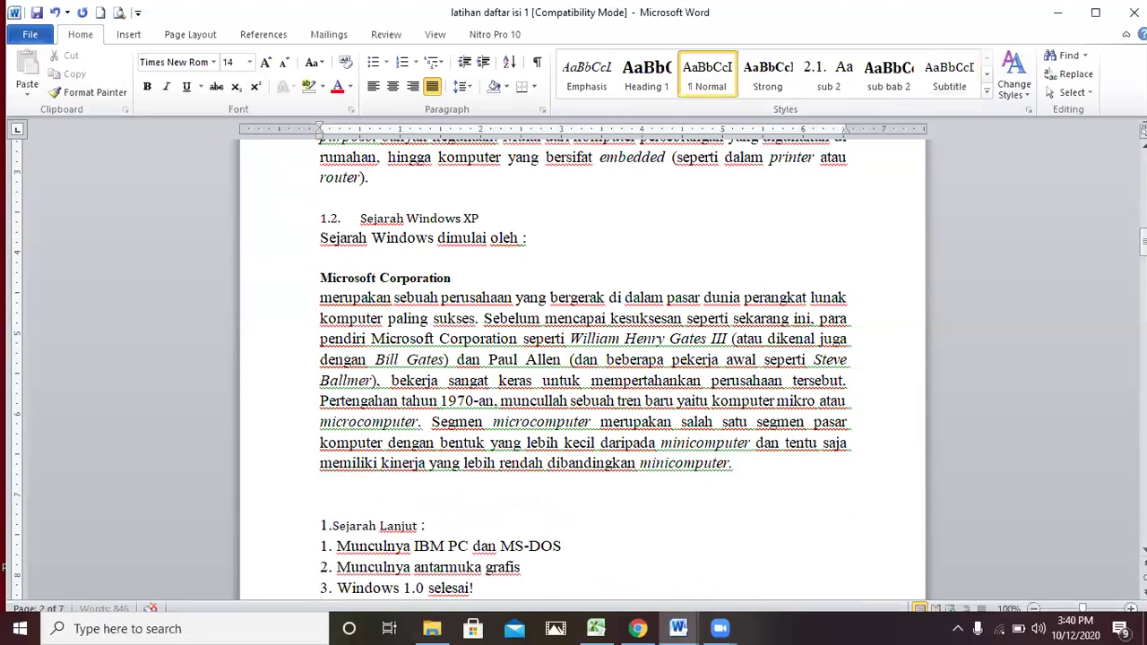
{"action": "type", "text": "."}
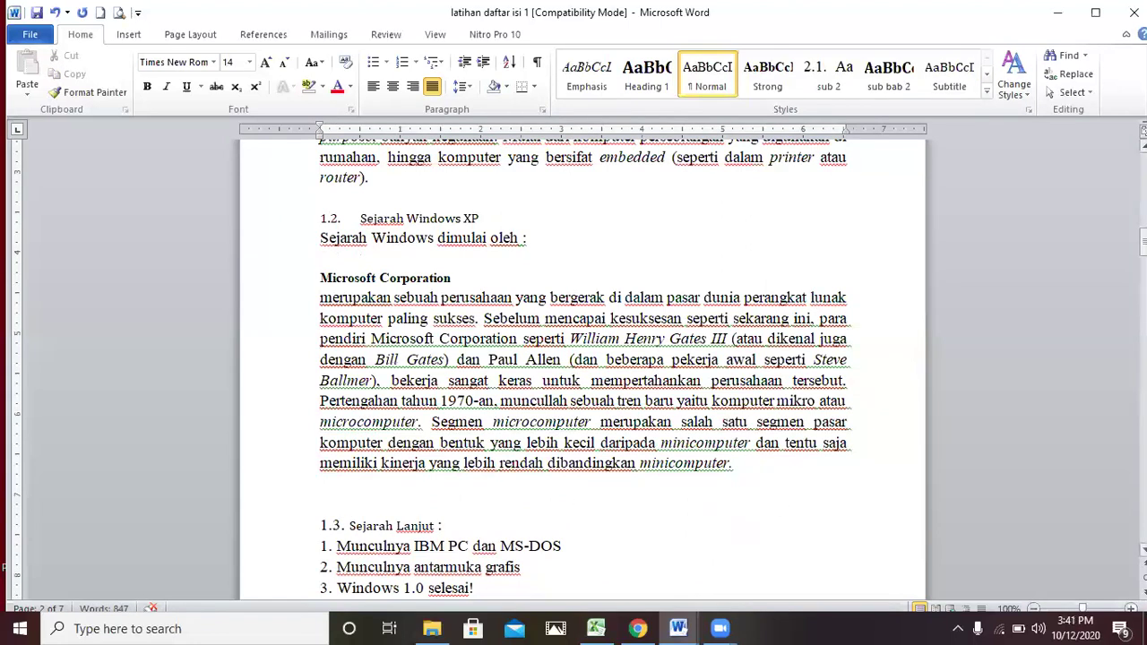
Step: Apply the Subtitle style to the bold "Kelebihan dan Kekurangan" line
{"action": "left_click_drag", "start_coordinate": [1145, 241], "coordinate": [1145, 274]}
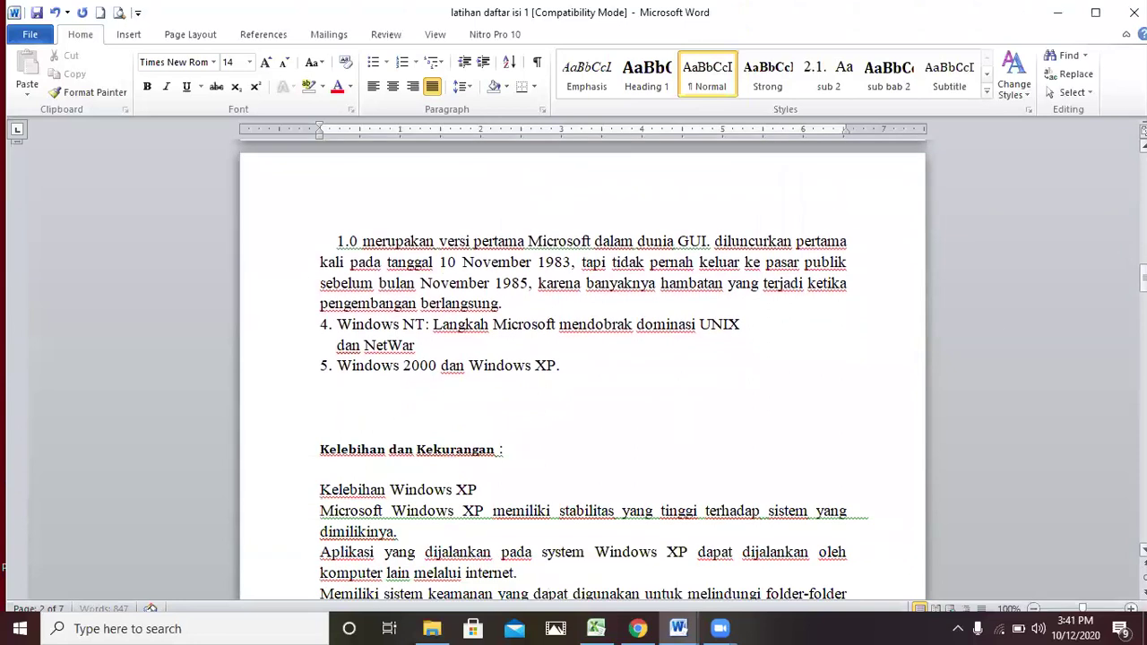
{"action": "left_click", "coordinate": [320, 450]}
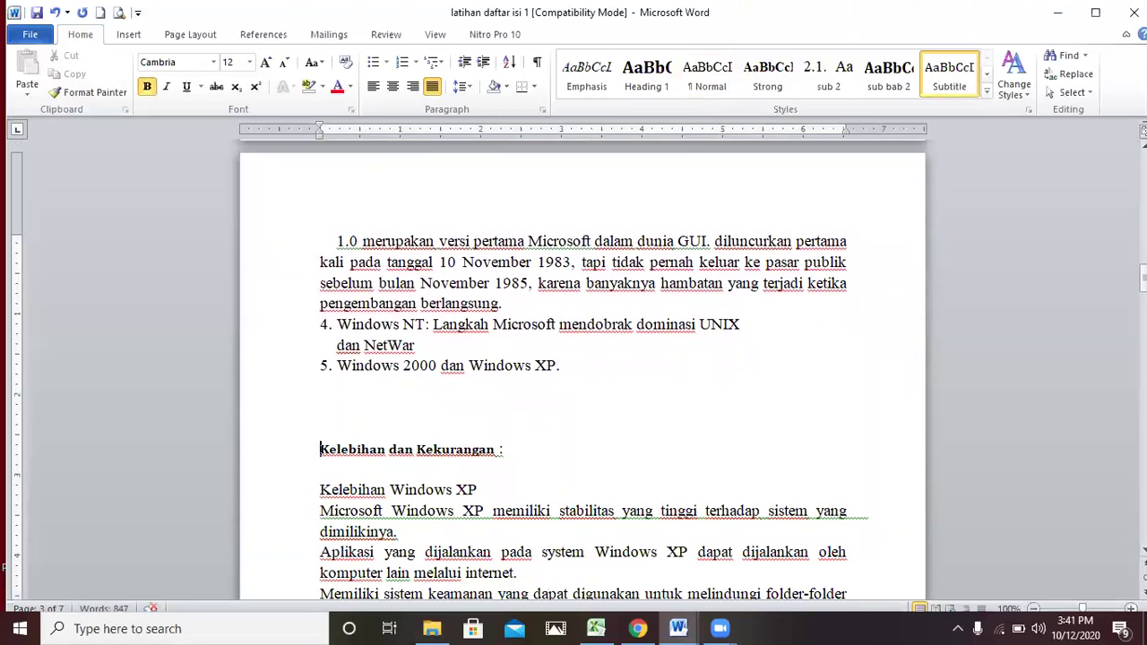
{"action": "type", "text": "1"}
{"action": "key", "text": "BackSpace"}
{"action": "left_click_drag", "start_coordinate": [321, 449], "coordinate": [497, 450]}
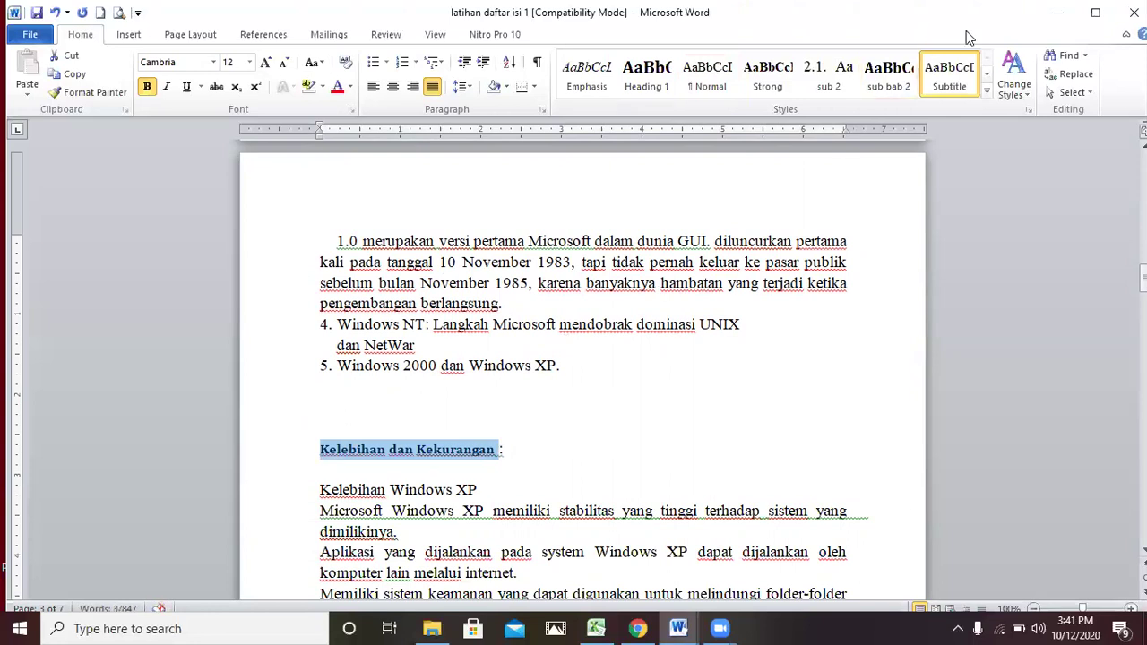
{"action": "left_click", "coordinate": [949, 72]}
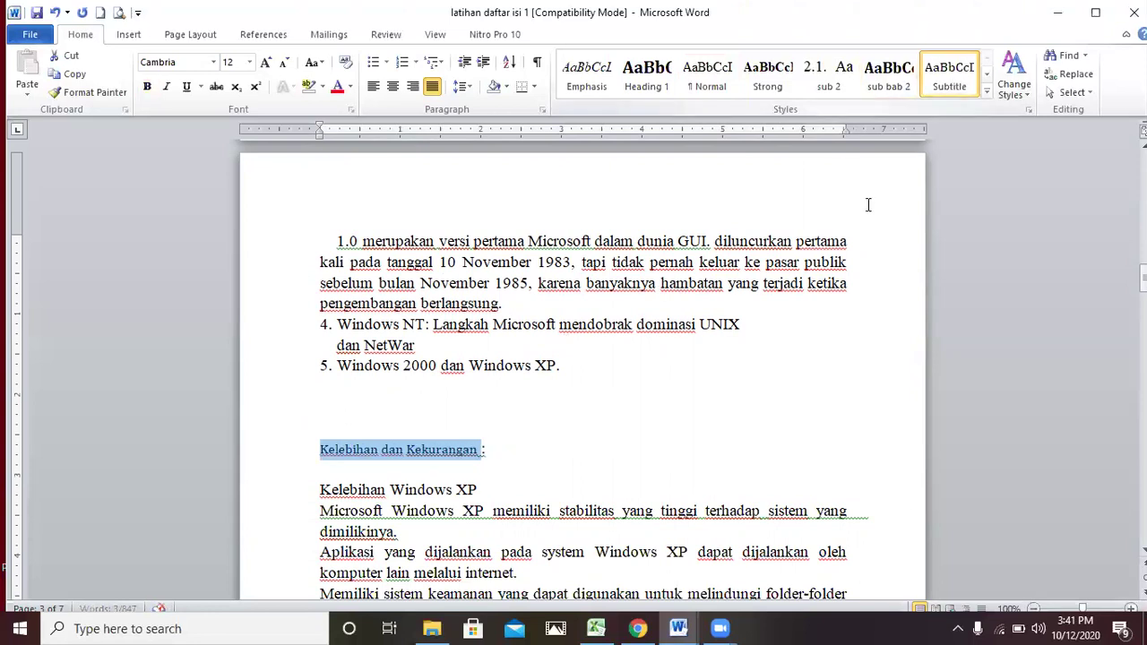
Step: Add the number "1.4." in front of the "Kelebihan dan Kekurangan" subheading
{"action": "left_click", "coordinate": [321, 449]}
{"action": "type", "text": "1.4"}
{"action": "type", "text": "."}
{"action": "key", "text": "space"}
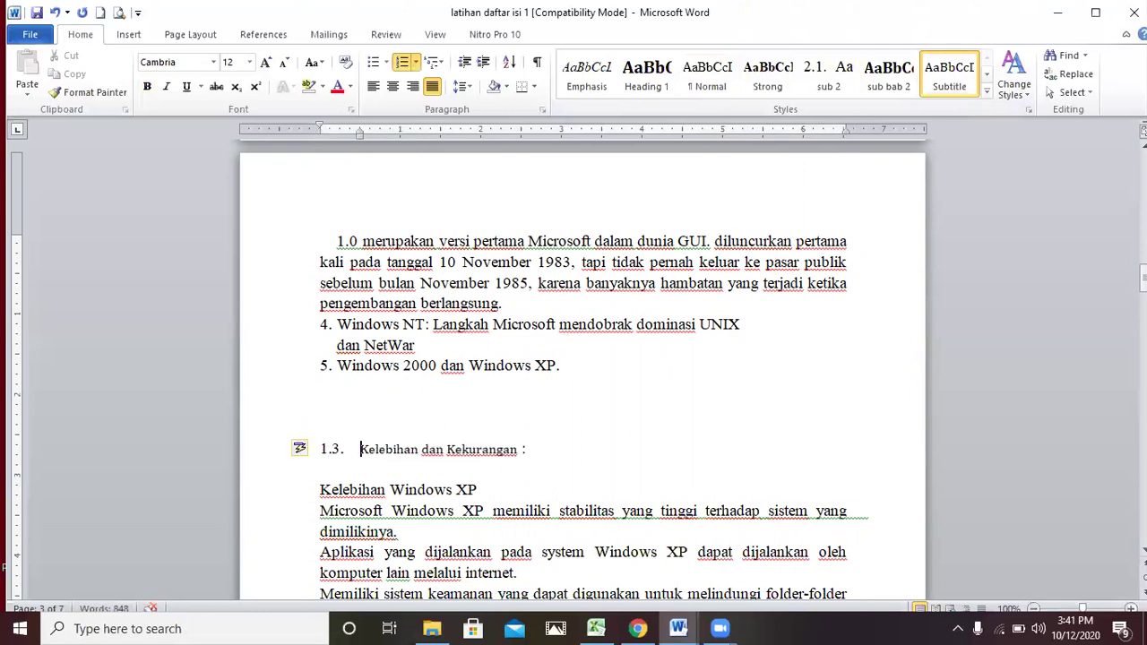
Step: Remove the colon after "Sejarah Lanjut" and add an unnumbered blank line below that subheading
{"action": "left_click_drag", "start_coordinate": [1143, 280], "coordinate": [1144, 248]}
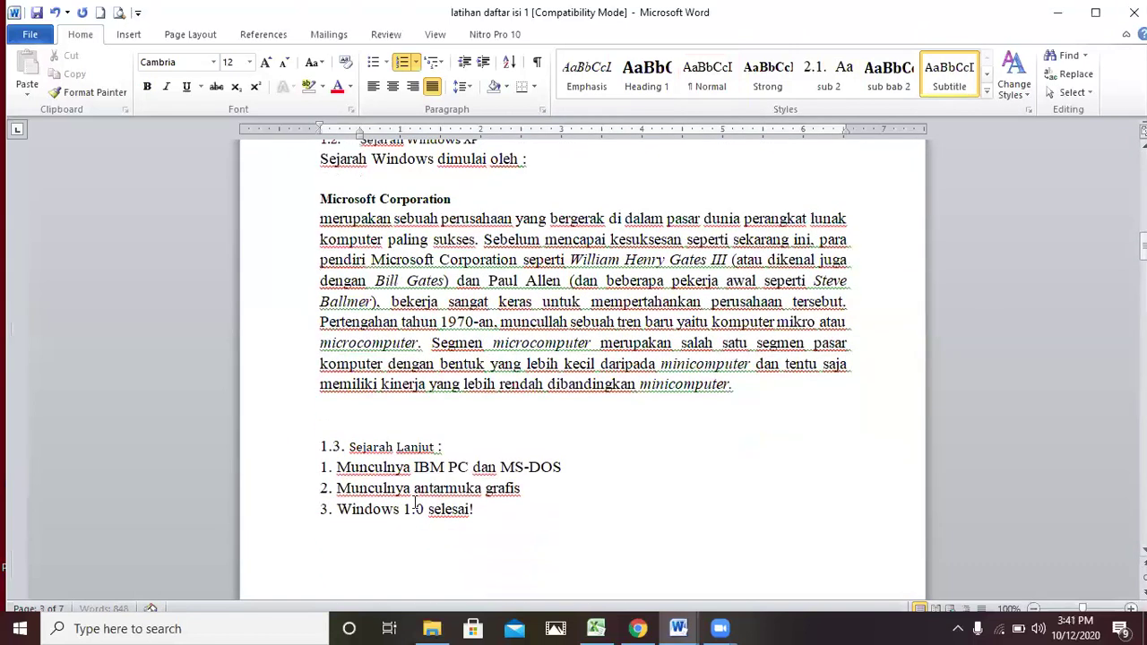
{"action": "left_click", "coordinate": [456, 435]}
{"action": "key", "text": "BackSpace"}
{"action": "key", "text": "BackSpace"}
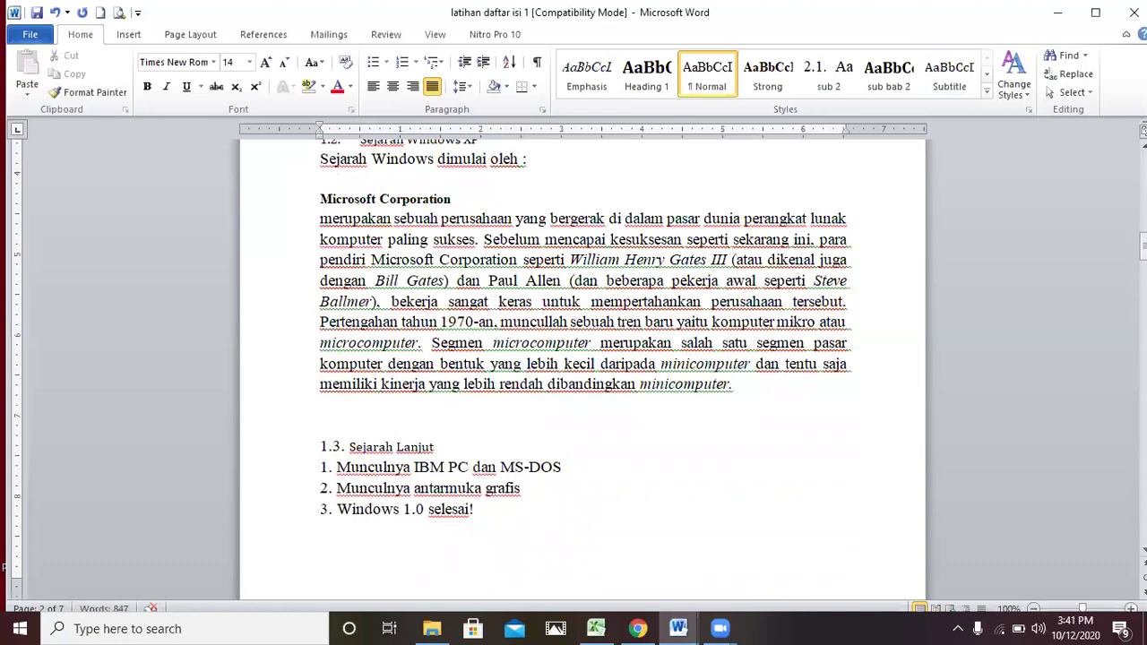
{"action": "key", "text": "Return"}
{"action": "key", "text": "Up"}
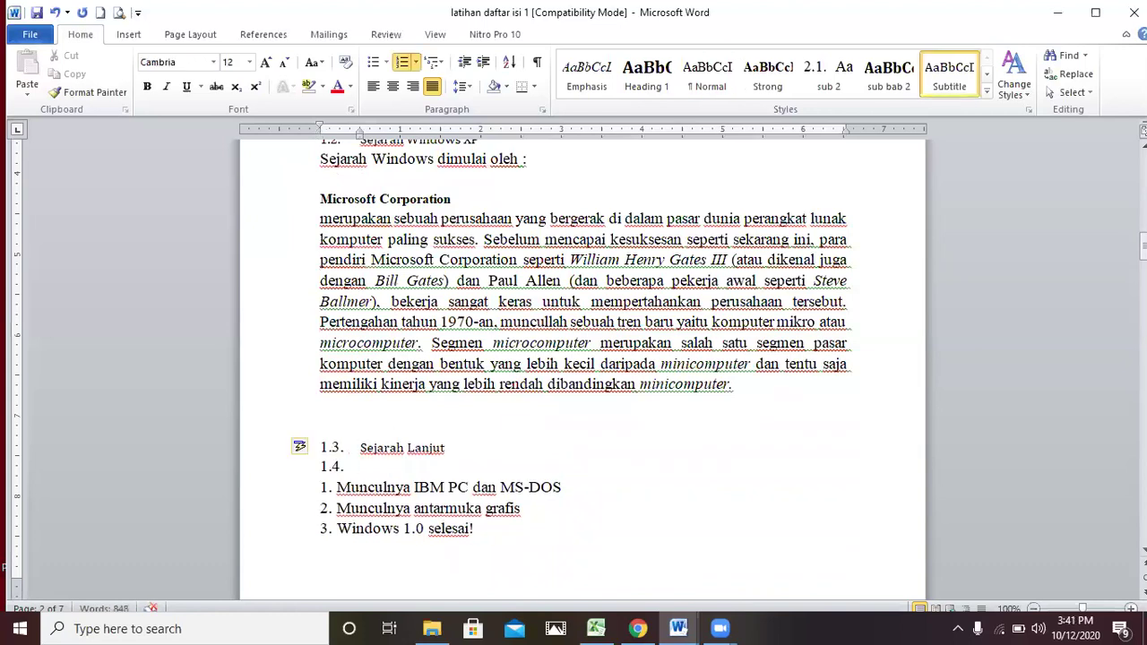
{"action": "key", "text": "Down"}
{"action": "key", "text": "BackSpace"}
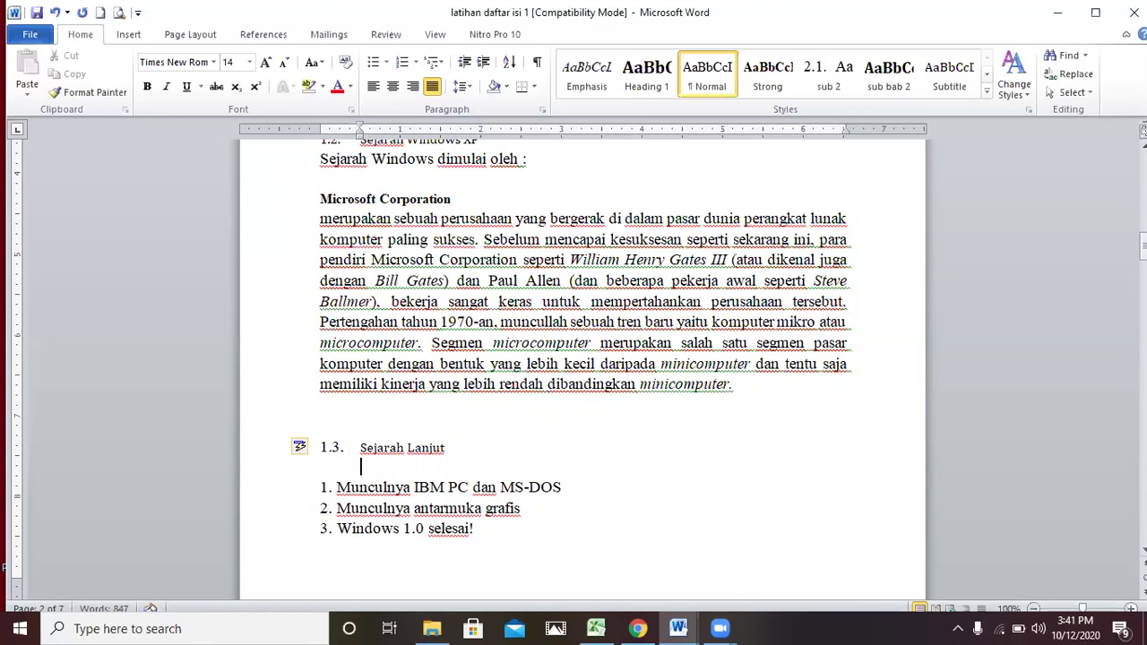
Step: Delete the blank lines above the "Bab 2" title so it starts at the top of its page
{"action": "left_click_drag", "start_coordinate": [1143, 242], "coordinate": [1142, 327]}
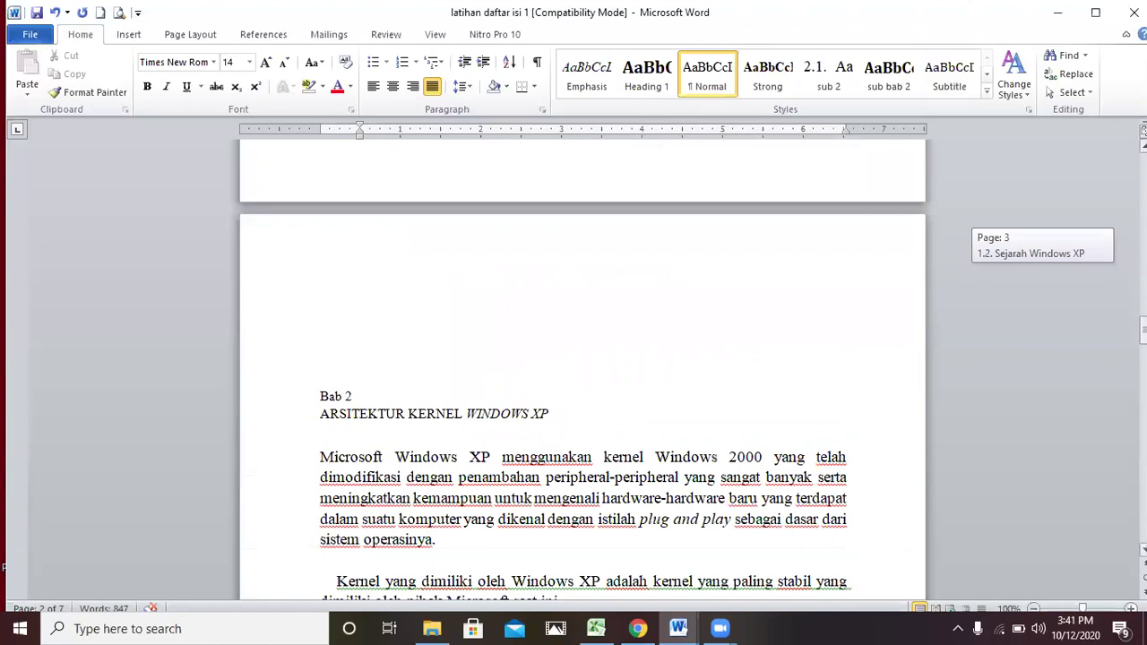
{"action": "left_click", "coordinate": [319, 395]}
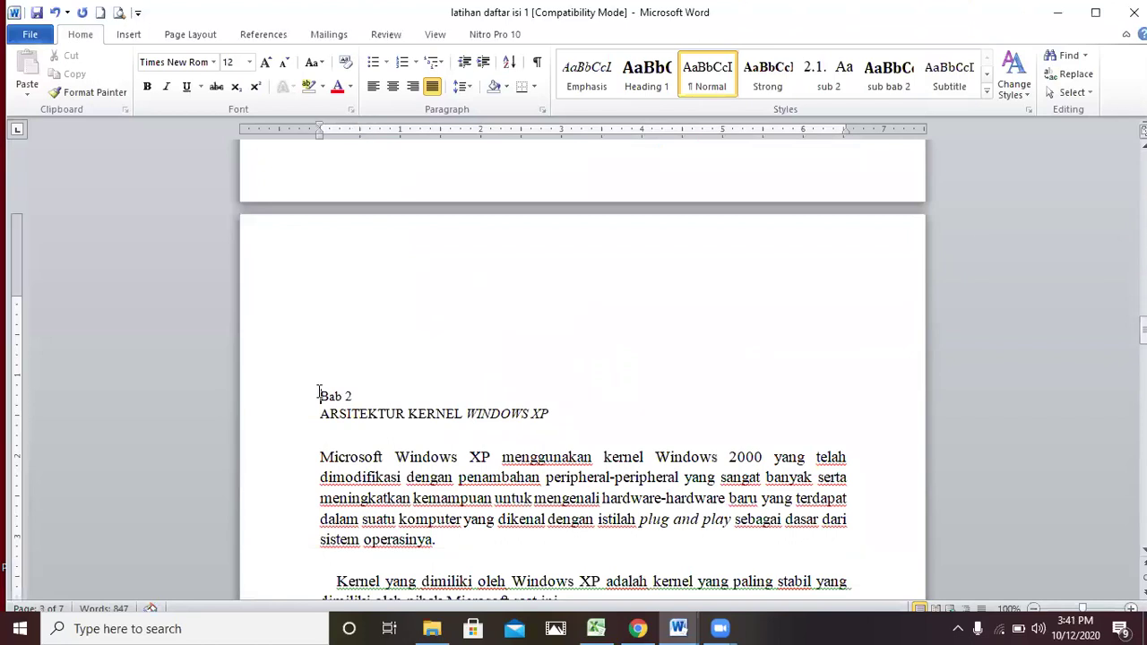
{"action": "key", "text": "BackSpace"}
{"action": "key", "text": "BackSpace"}
{"action": "key", "text": "BackSpace"}
{"action": "key", "text": "BackSpace"}
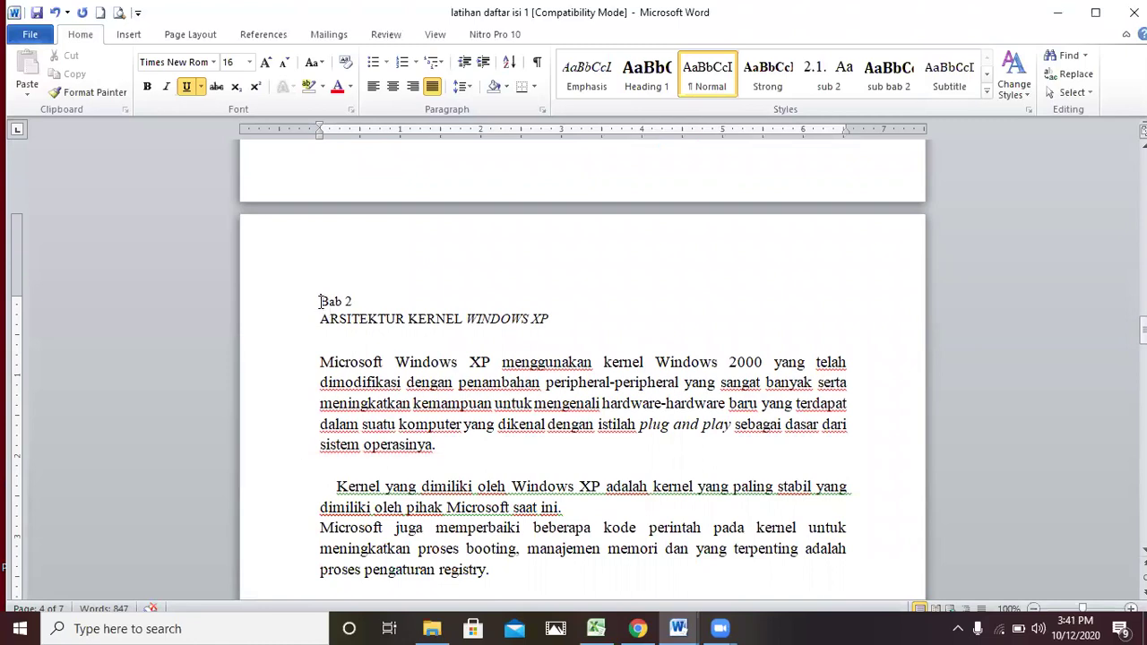
Step: Apply the Heading 1 style to both the "Bab 2" and "ARSITEKTUR KERNEL WINDOWS XP" lines
{"action": "left_click_drag", "start_coordinate": [320, 299], "coordinate": [351, 301]}
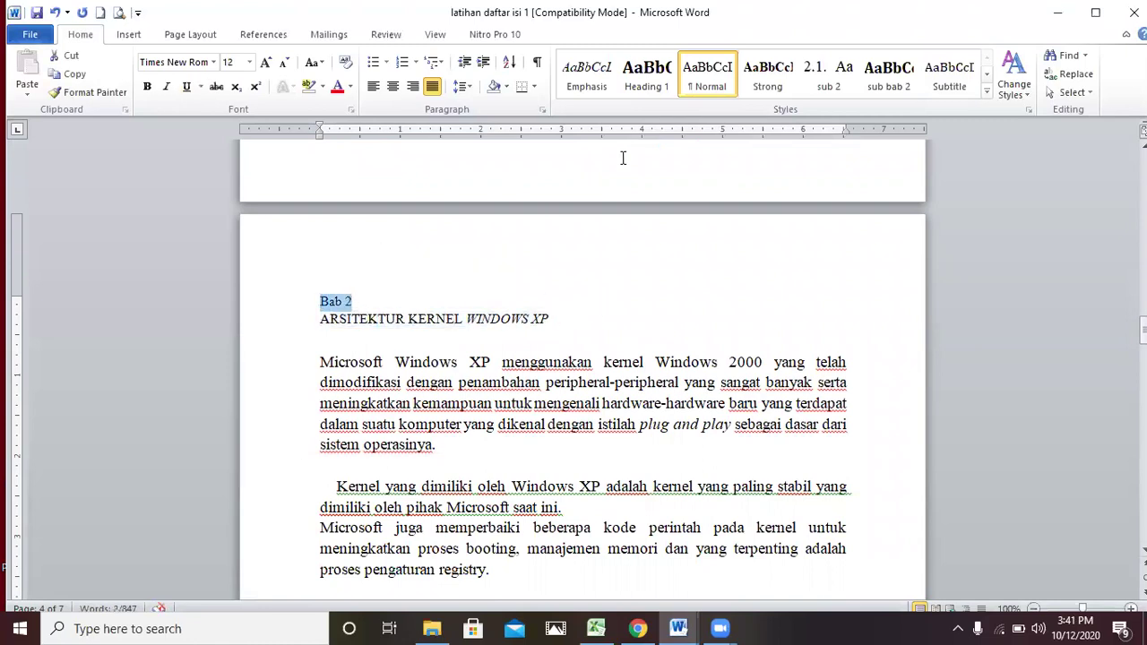
{"action": "left_click", "coordinate": [640, 88]}
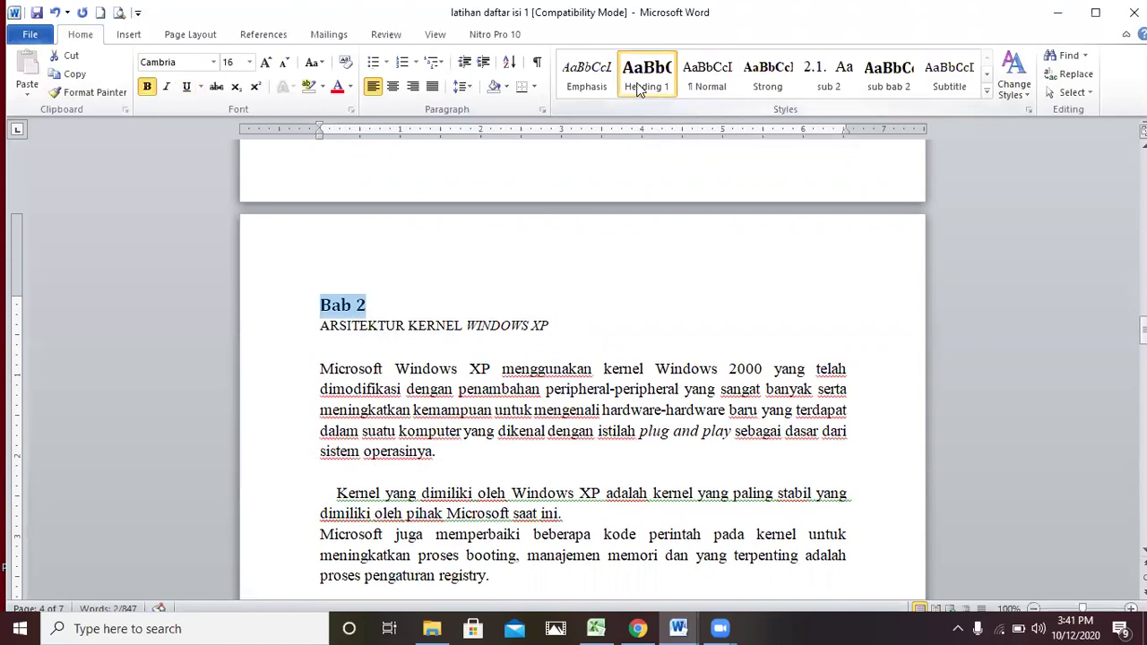
{"action": "left_click", "coordinate": [320, 325]}
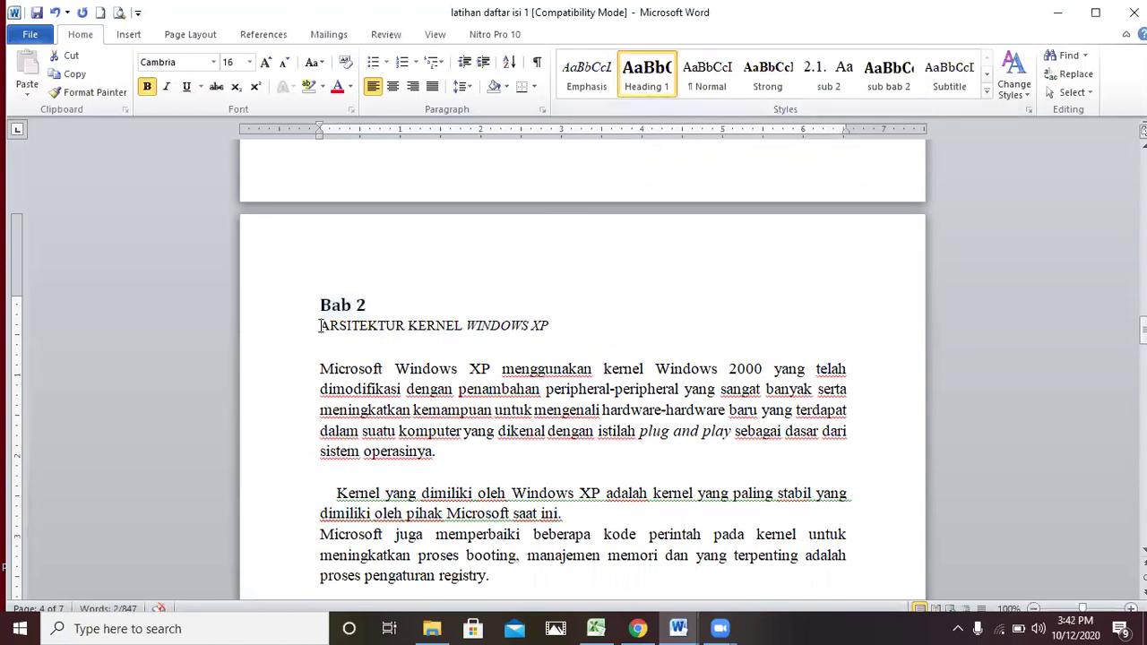
{"action": "left_click", "coordinate": [550, 325], "text": "shift"}
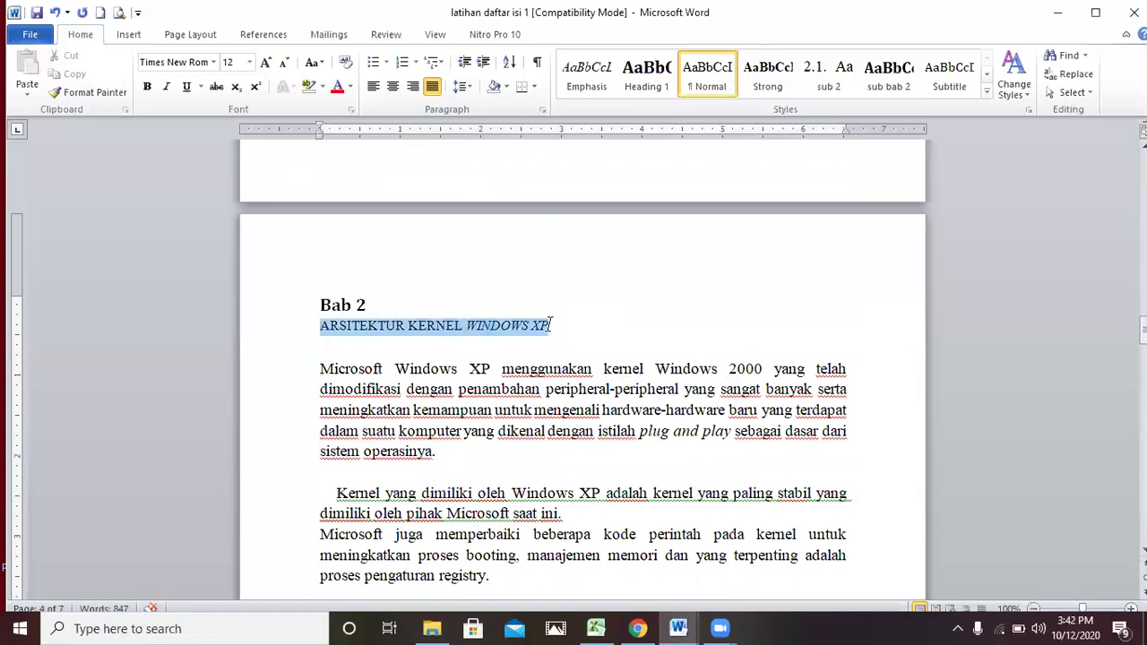
{"action": "left_click", "coordinate": [640, 87]}
{"action": "left_click", "coordinate": [640, 88]}
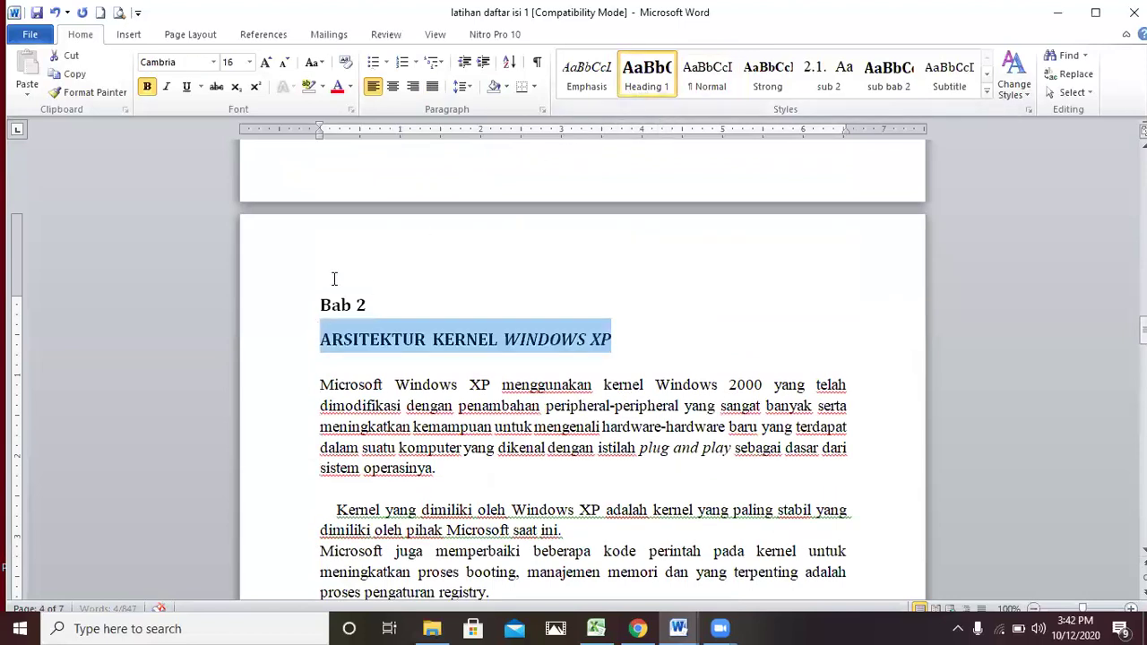
Step: Center the two chapter title lines "Bab 2" and "ARSITEKTUR KERNEL WINDOWS XP"
{"action": "left_click", "coordinate": [321, 303]}
{"action": "left_click_drag", "start_coordinate": [321, 302], "coordinate": [613, 336]}
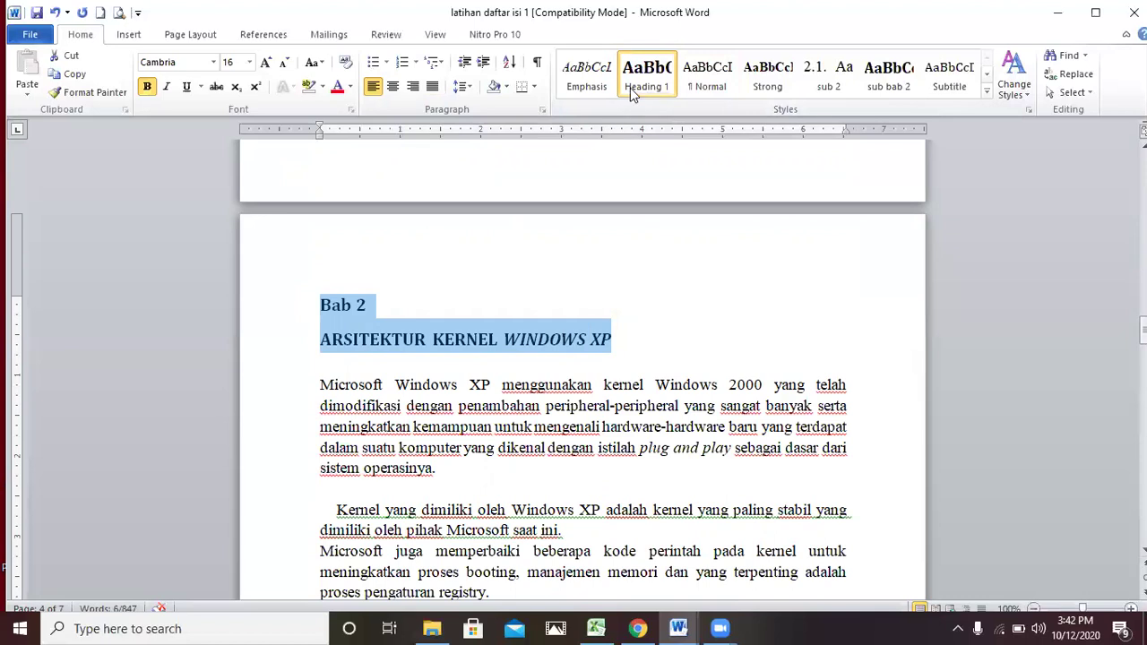
{"action": "left_click", "coordinate": [393, 86]}
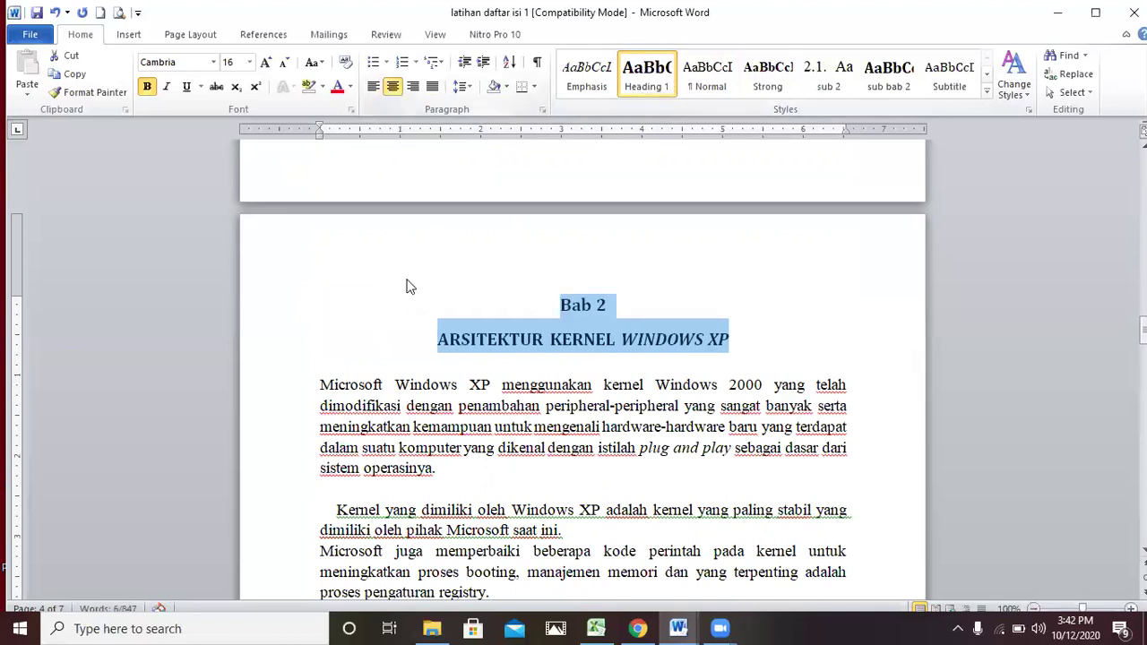
Step: Start a new quick style from the "Dynamic Library Link (DLL)" title text of subheading 2.1
{"action": "left_click", "coordinate": [429, 405]}
{"action": "key", "text": "Down"}
{"action": "key", "text": "Down"}
{"action": "key", "text": "Down"}
{"action": "key", "text": "Down"}
{"action": "key", "text": "Down"}
{"action": "key", "text": "Down"}
{"action": "key", "text": "Down"}
{"action": "key", "text": "Down"}
{"action": "key", "text": "Down"}
{"action": "key", "text": "Down"}
{"action": "key", "text": "Down"}
{"action": "key", "text": "Down"}
{"action": "key", "text": "Down"}
{"action": "key", "text": "Down"}
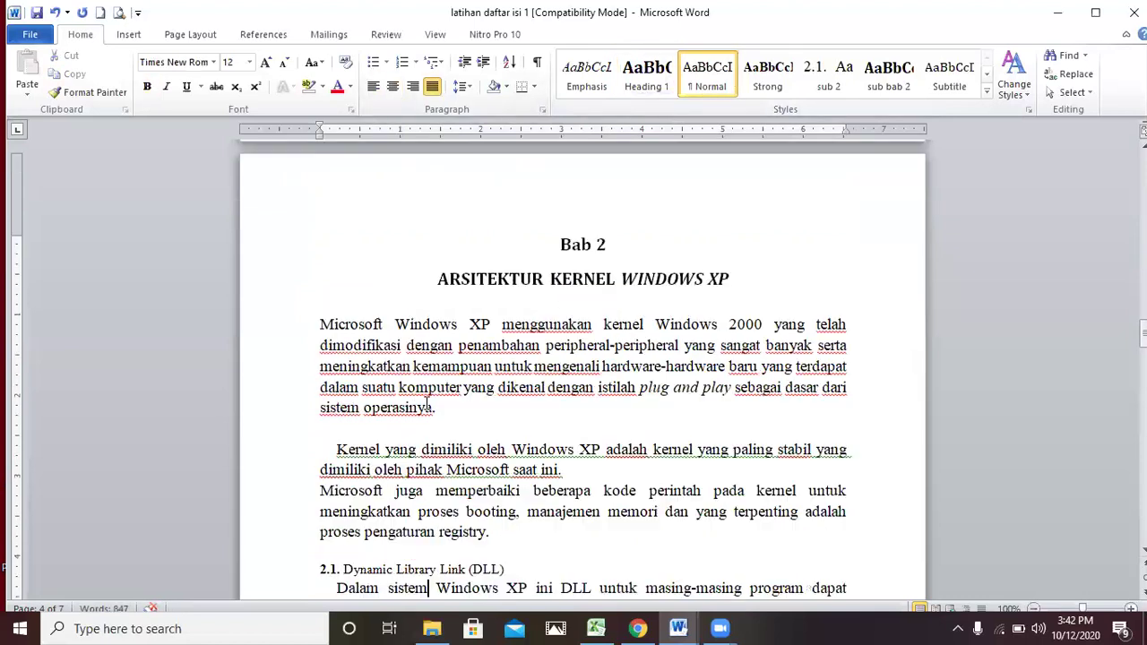
{"action": "key", "text": "Down"}
{"action": "key", "text": "Down"}
{"action": "key", "text": "Down"}
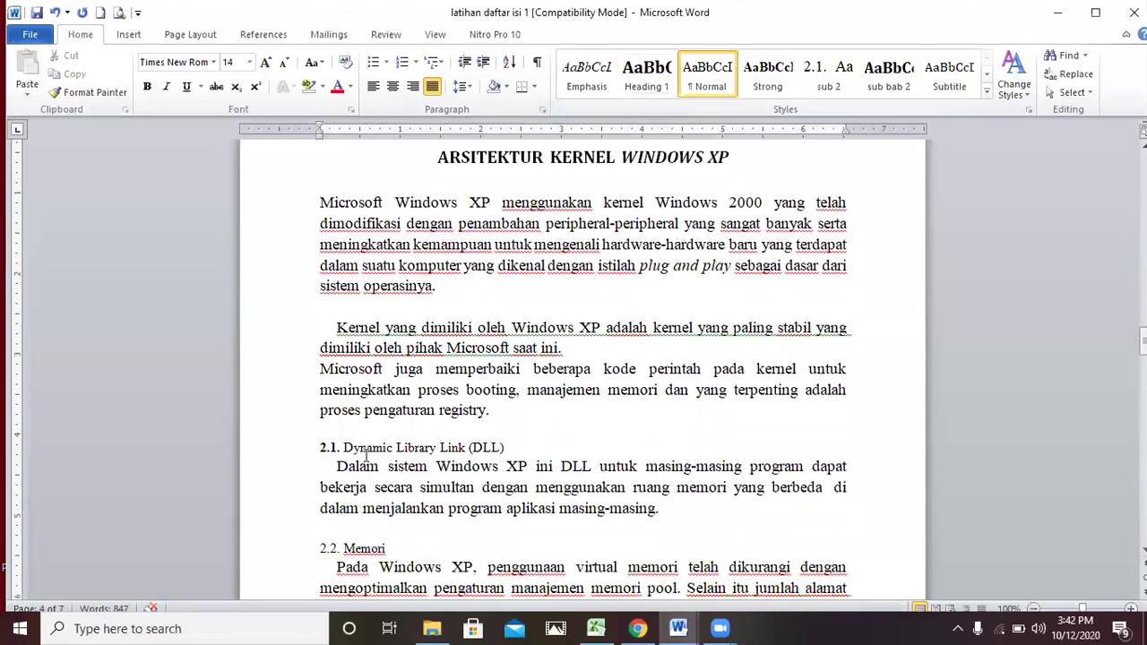
{"action": "left_click", "coordinate": [343, 447]}
{"action": "left_click_drag", "start_coordinate": [343, 447], "coordinate": [505, 448]}
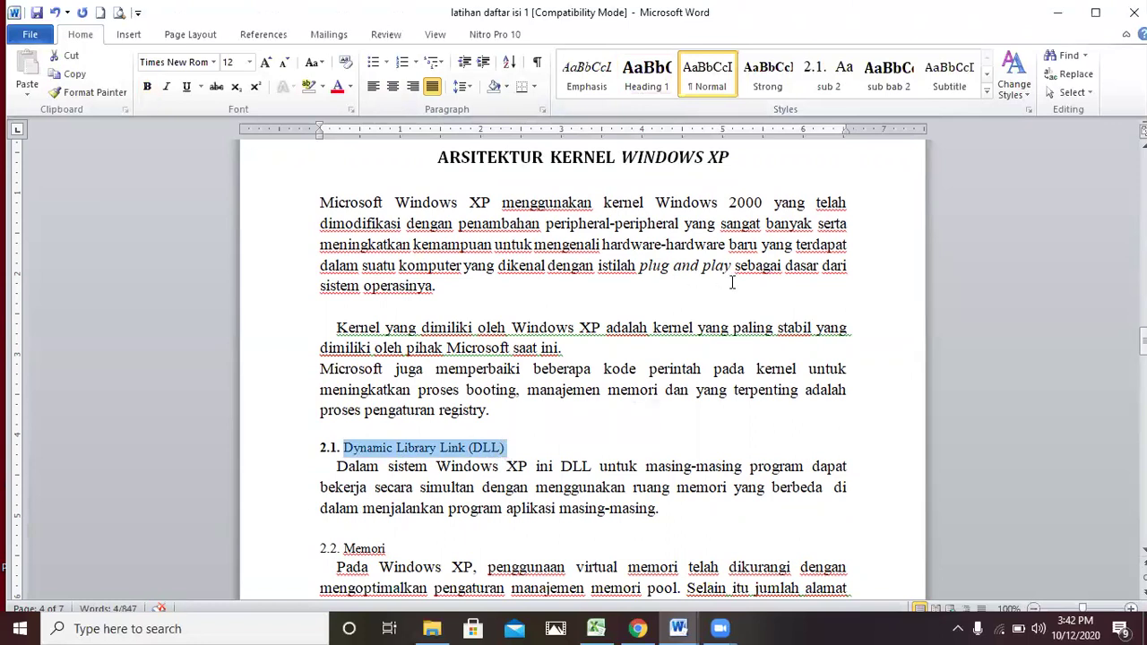
{"action": "left_click", "coordinate": [878, 86]}
{"action": "left_click", "coordinate": [986, 91]}
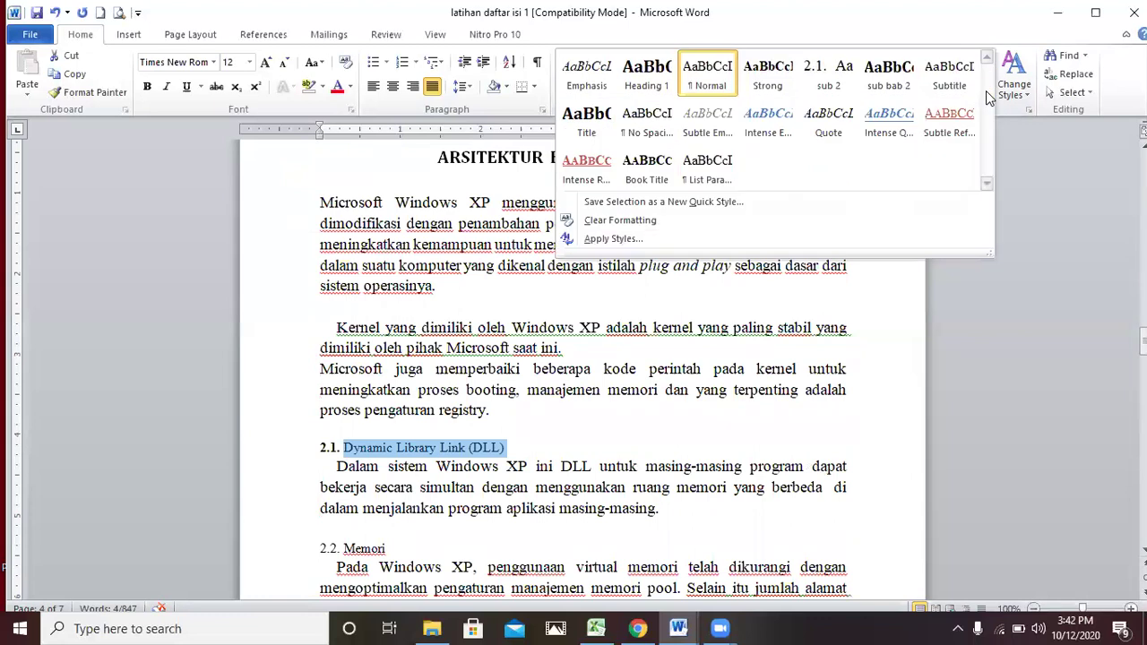
{"action": "left_click", "coordinate": [1026, 150]}
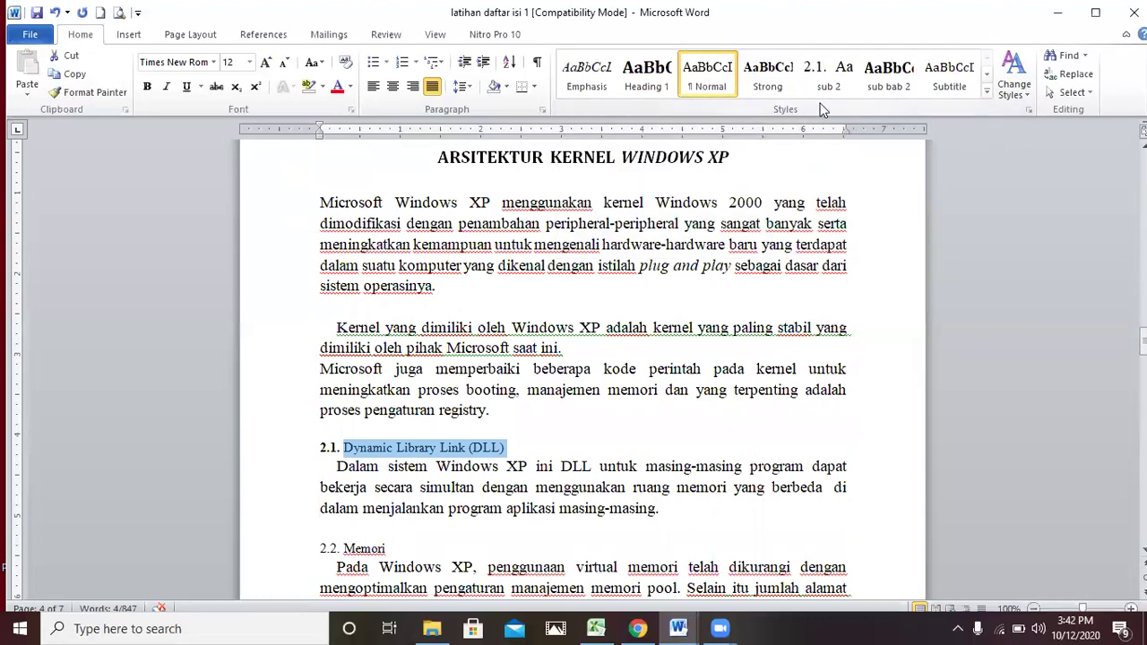
{"action": "left_click", "coordinate": [986, 91]}
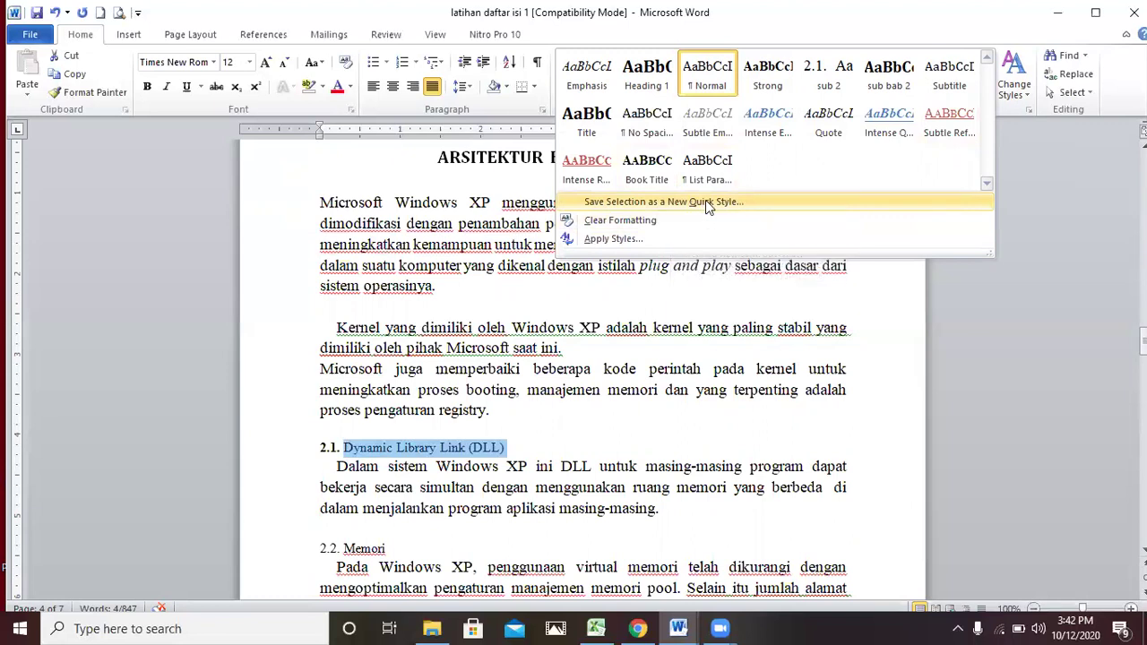
{"action": "left_click", "coordinate": [666, 200]}
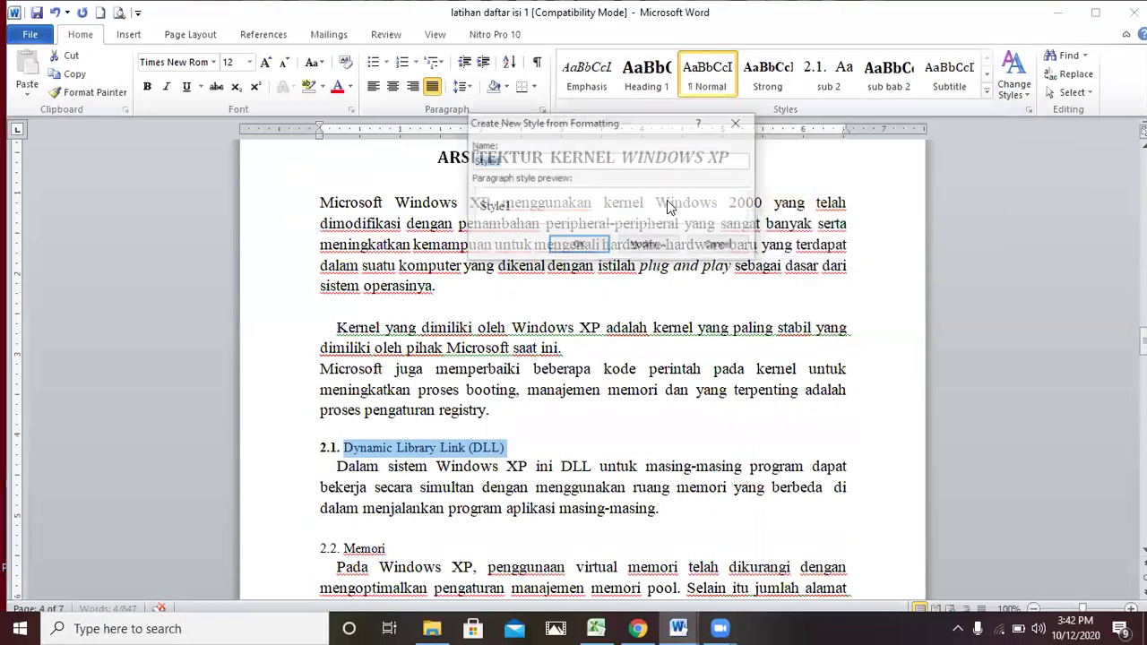
Step: Try to name the new style "sub bab 2" and open its full settings
{"action": "type", "text": "sub bab 2"}
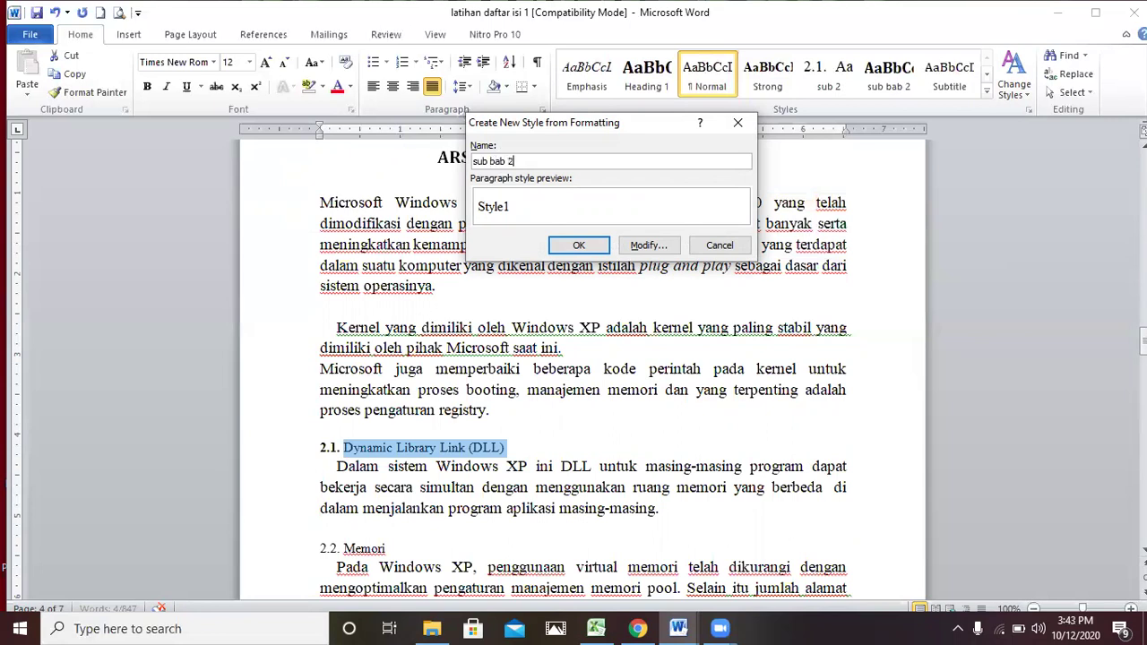
{"action": "left_click", "coordinate": [642, 248]}
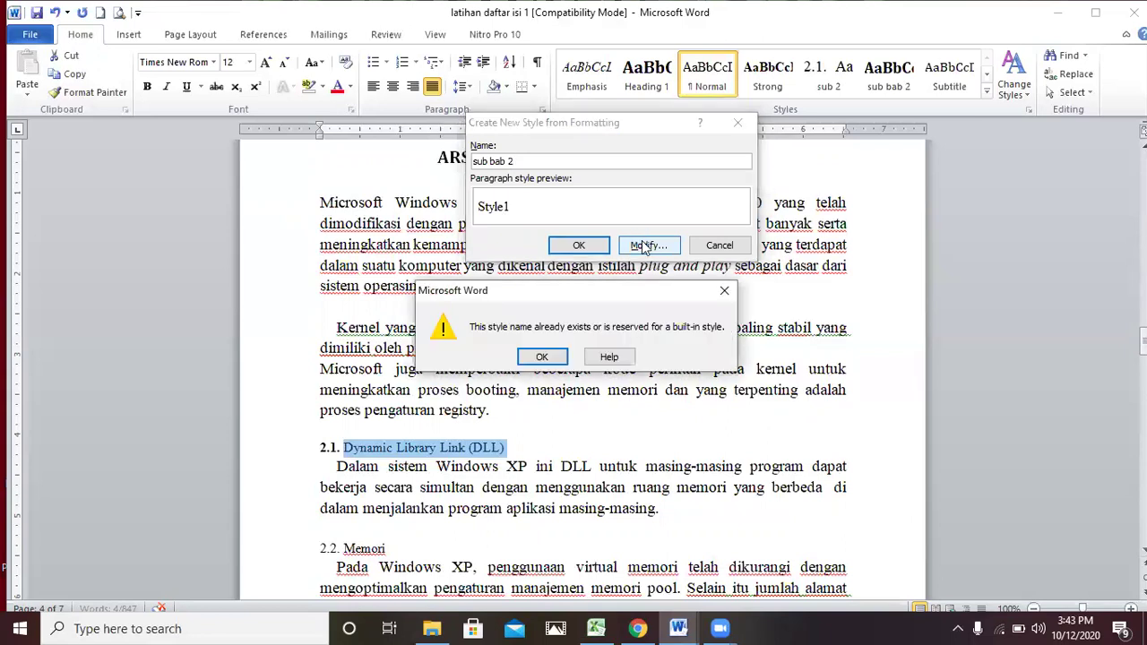
{"action": "left_click", "coordinate": [542, 357]}
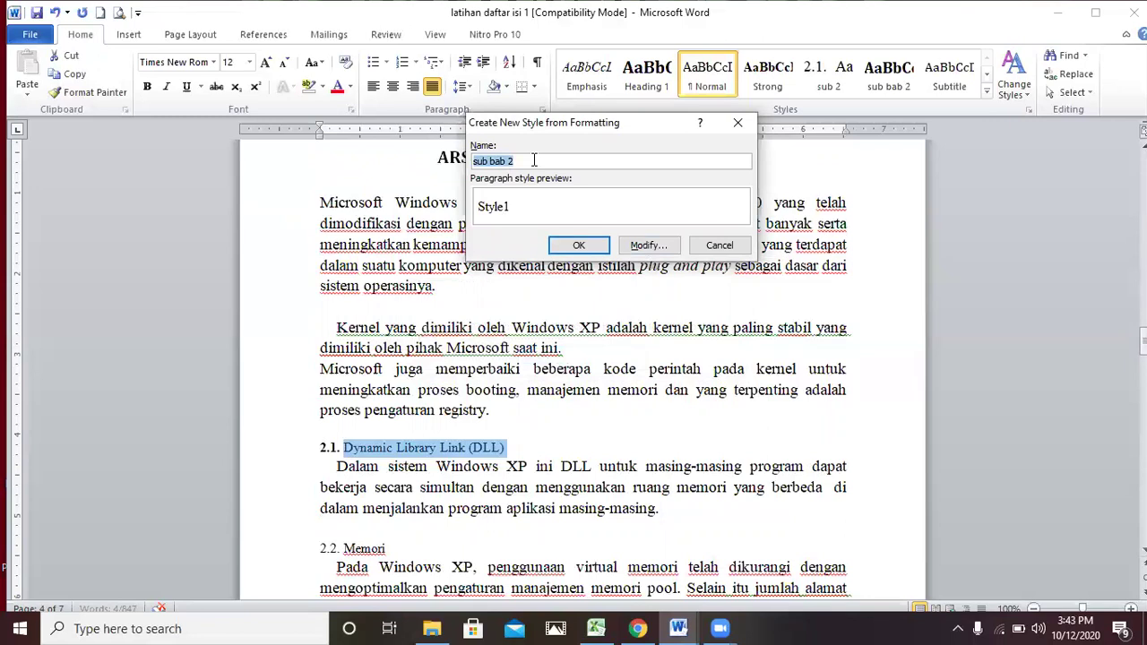
Step: Name the new style "sub menu 2" and open its full settings
{"action": "left_click", "coordinate": [534, 160]}
{"action": "type", "text": "menu"}
{"action": "left_click", "coordinate": [640, 247]}
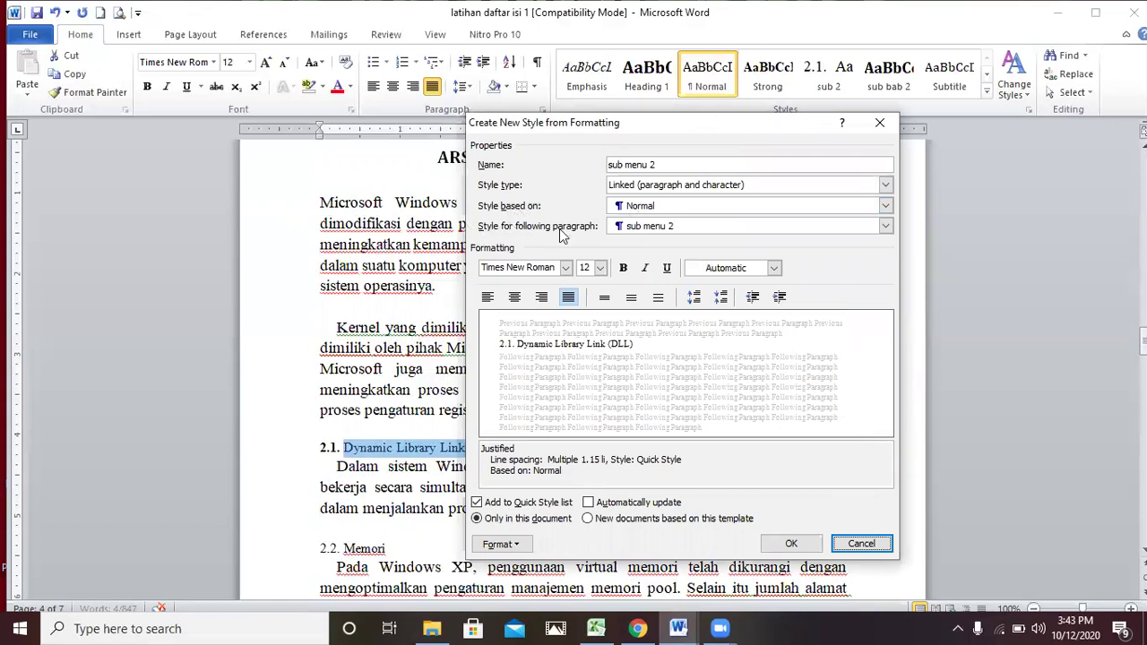
Step: Base the new "sub menu 2" style on Heading 2
{"action": "left_click", "coordinate": [691, 207]}
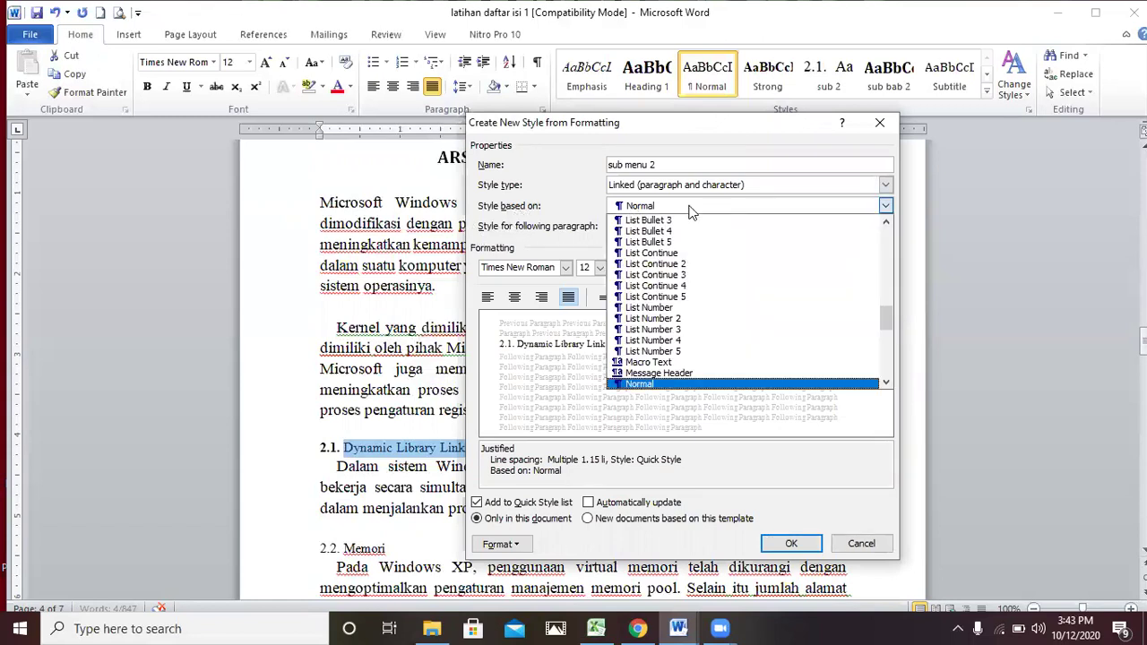
{"action": "left_click_drag", "start_coordinate": [884, 314], "coordinate": [891, 233]}
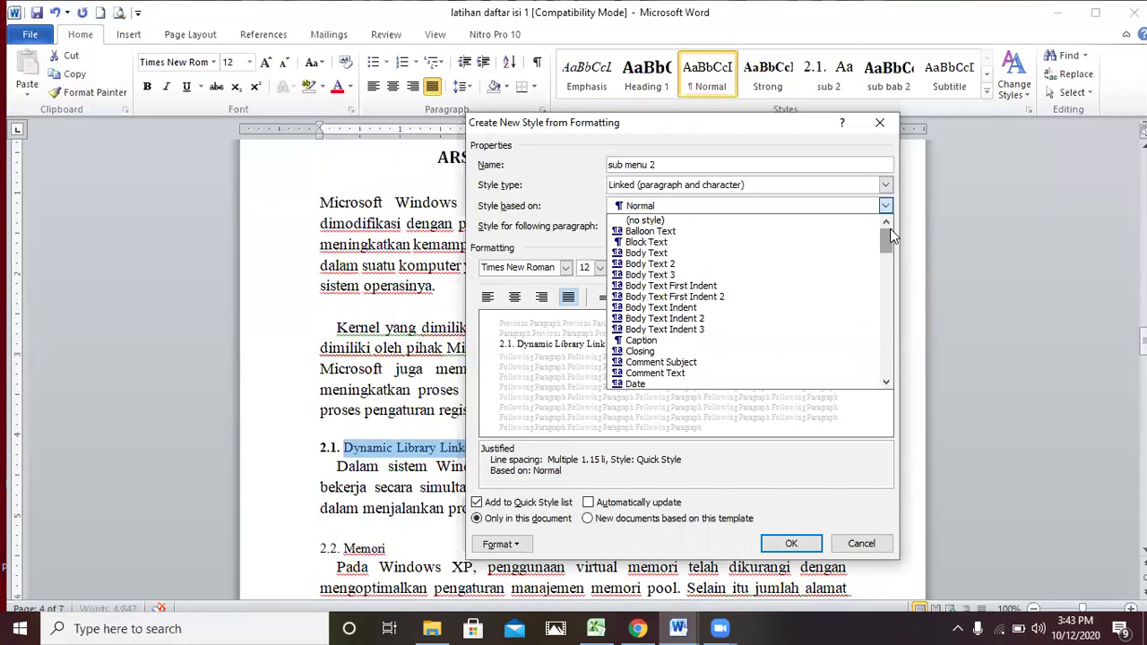
{"action": "left_click_drag", "start_coordinate": [887, 237], "coordinate": [889, 273]}
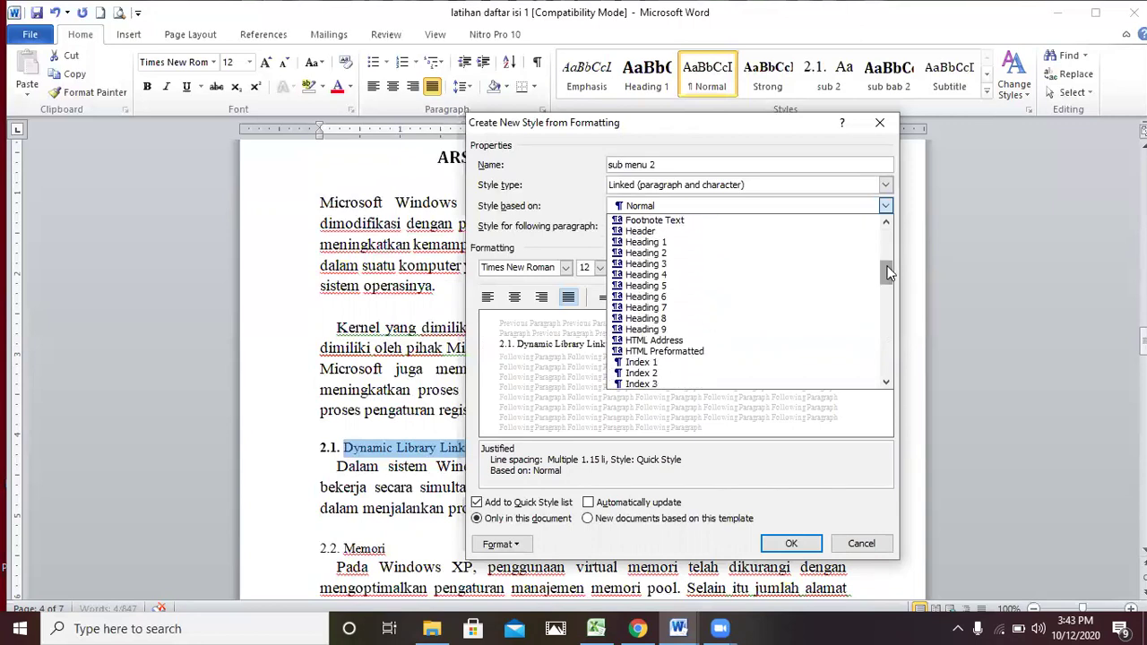
{"action": "left_click", "coordinate": [664, 254]}
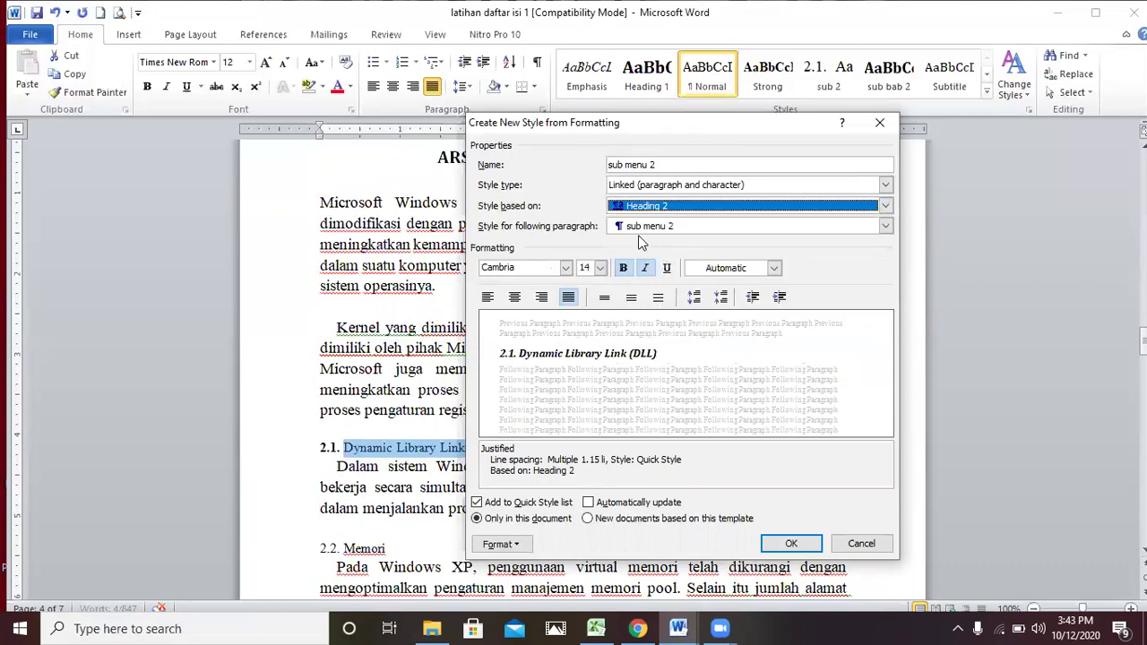
Step: Set Heading 2 as the style for the paragraph following "sub menu 2"
{"action": "left_click", "coordinate": [650, 230]}
{"action": "scroll", "coordinate": [887, 332], "scroll_direction": "up", "scroll_amount": 3}
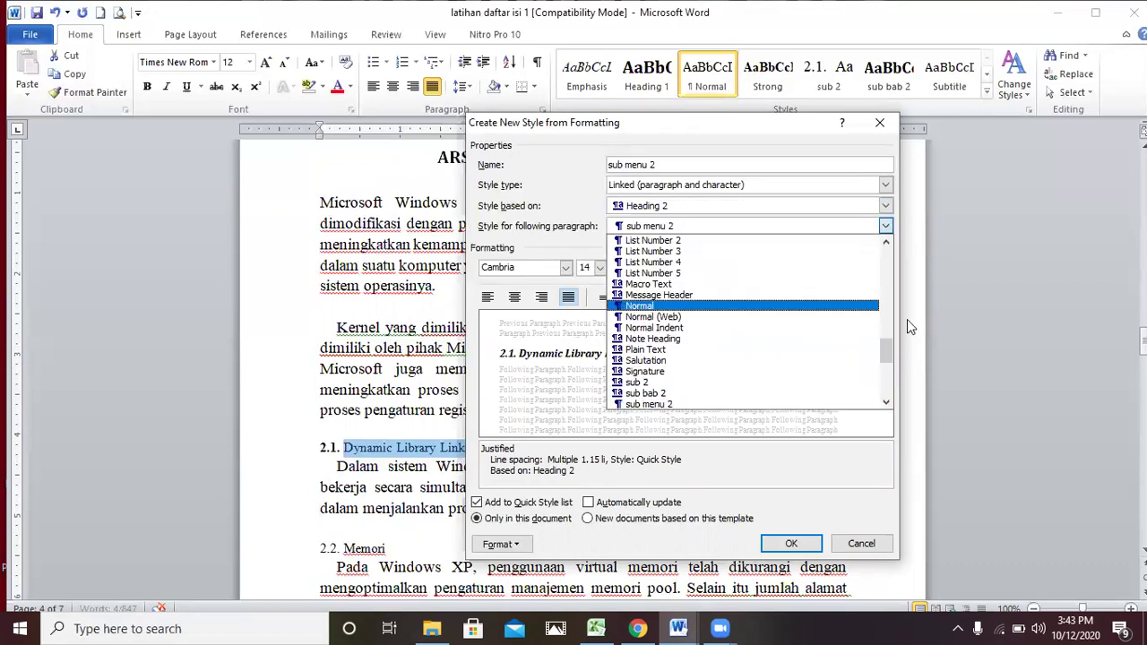
{"action": "left_click_drag", "start_coordinate": [887, 331], "coordinate": [886, 282]}
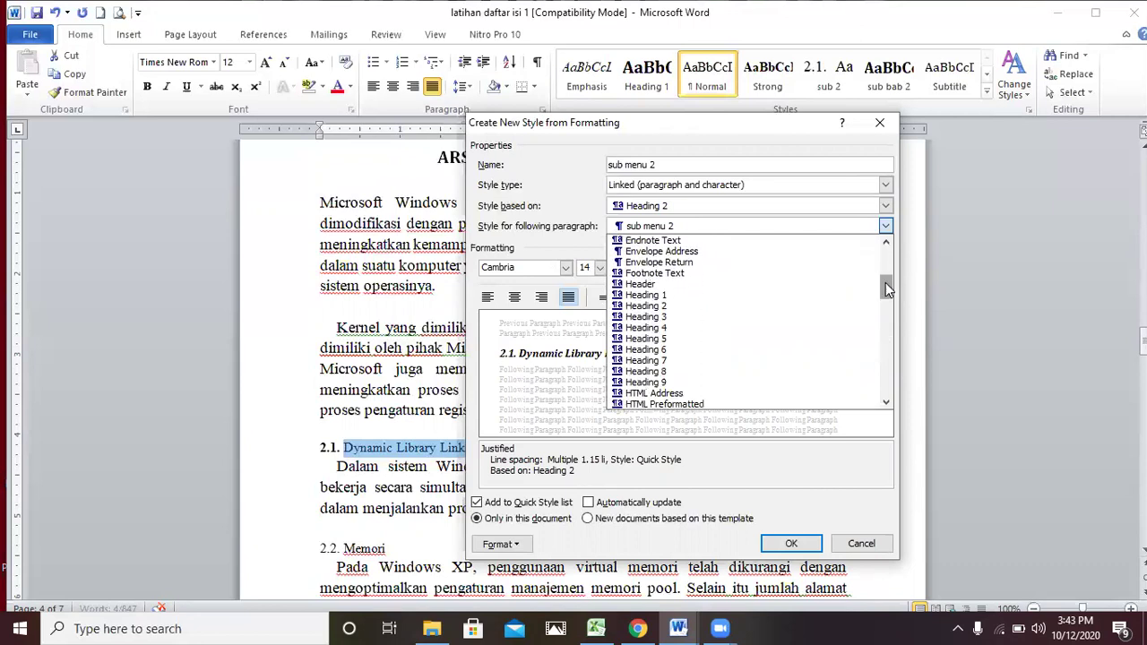
{"action": "left_click", "coordinate": [672, 306]}
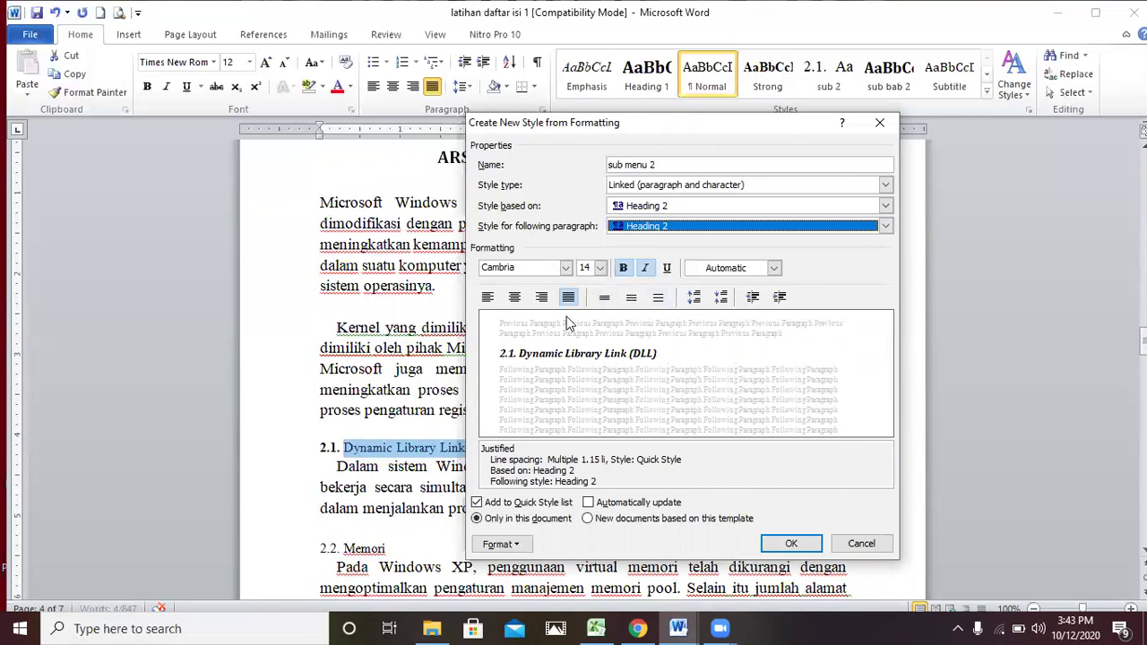
Step: Turn off italic for the new style while leaving bold on, and create the style
{"action": "left_click", "coordinate": [646, 270]}
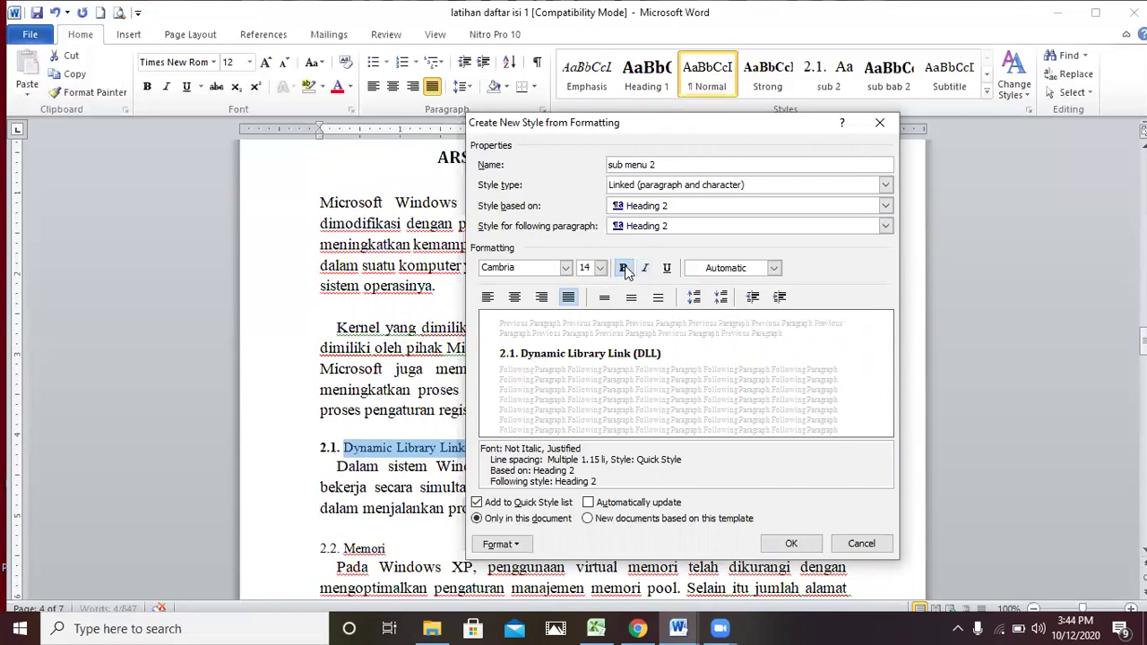
{"action": "left_click", "coordinate": [625, 268]}
{"action": "left_click", "coordinate": [625, 269]}
{"action": "left_click", "coordinate": [793, 544]}
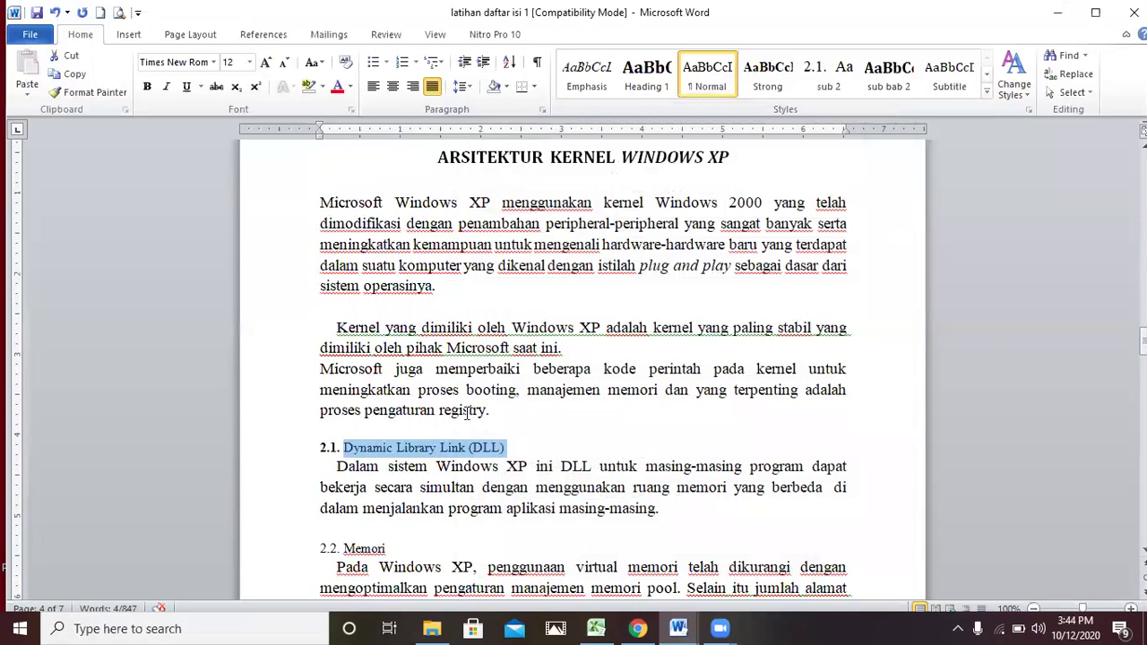
Step: Apply the "sub bab 2" style to the "Dynamic Library Link (DLL)" title and retype its number as "2.1."
{"action": "left_click", "coordinate": [896, 86]}
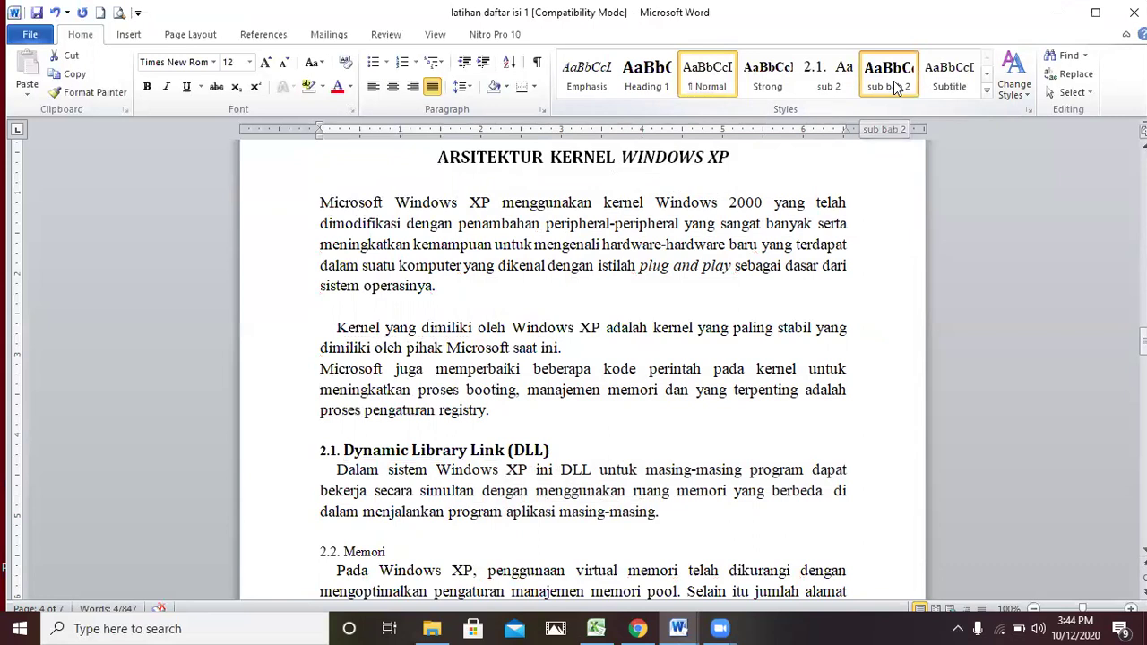
{"action": "left_click", "coordinate": [344, 449]}
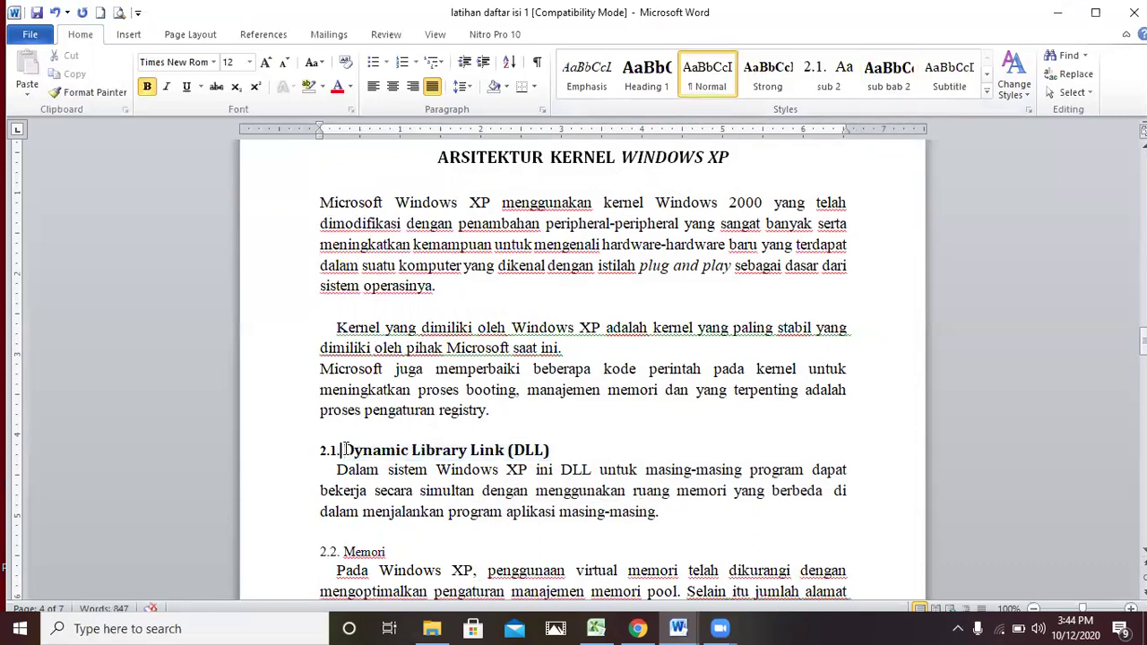
{"action": "key", "text": "BackSpace"}
{"action": "key", "text": "BackSpace"}
{"action": "key", "text": "BackSpace"}
{"action": "key", "text": "BackSpace"}
{"action": "key", "text": "BackSpace"}
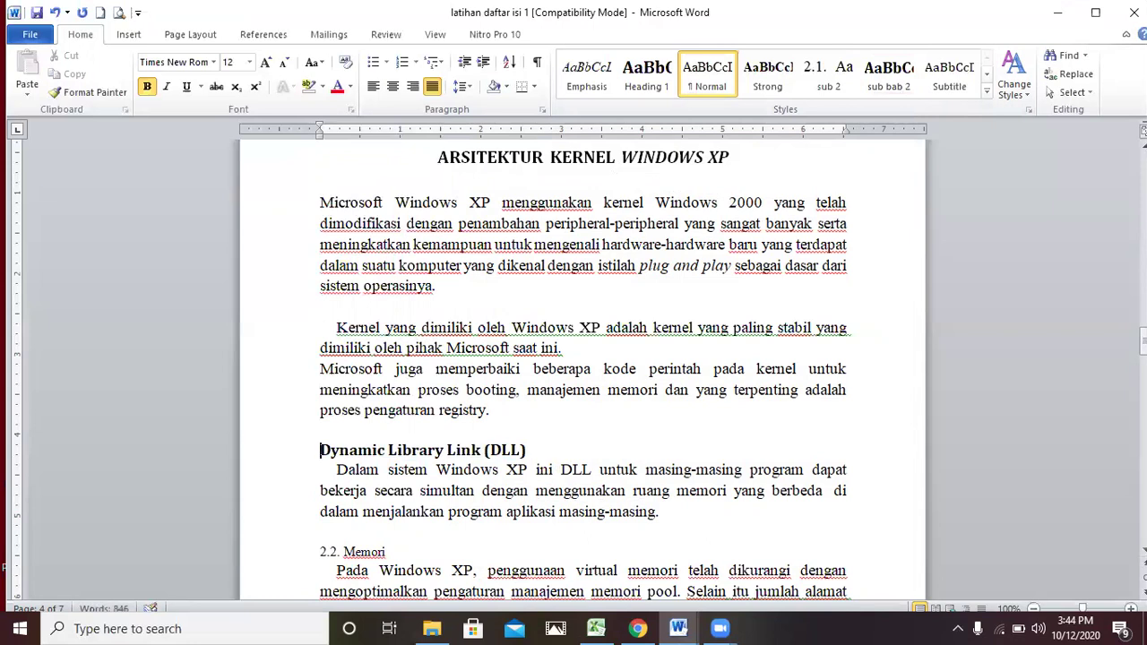
{"action": "type", "text": "2.1."}
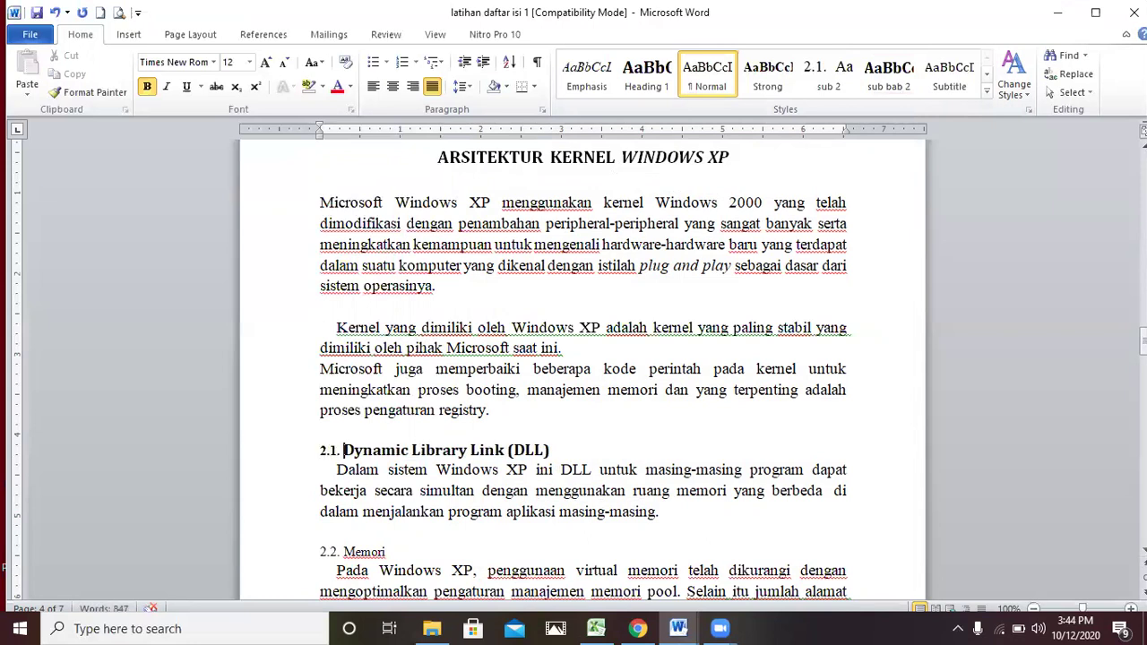
Step: Add a blank line between the "Dynamic Library Link (DLL)" subheading and its paragraph
{"action": "left_click", "coordinate": [554, 450]}
{"action": "key", "text": "Return"}
{"action": "key", "text": "Up"}
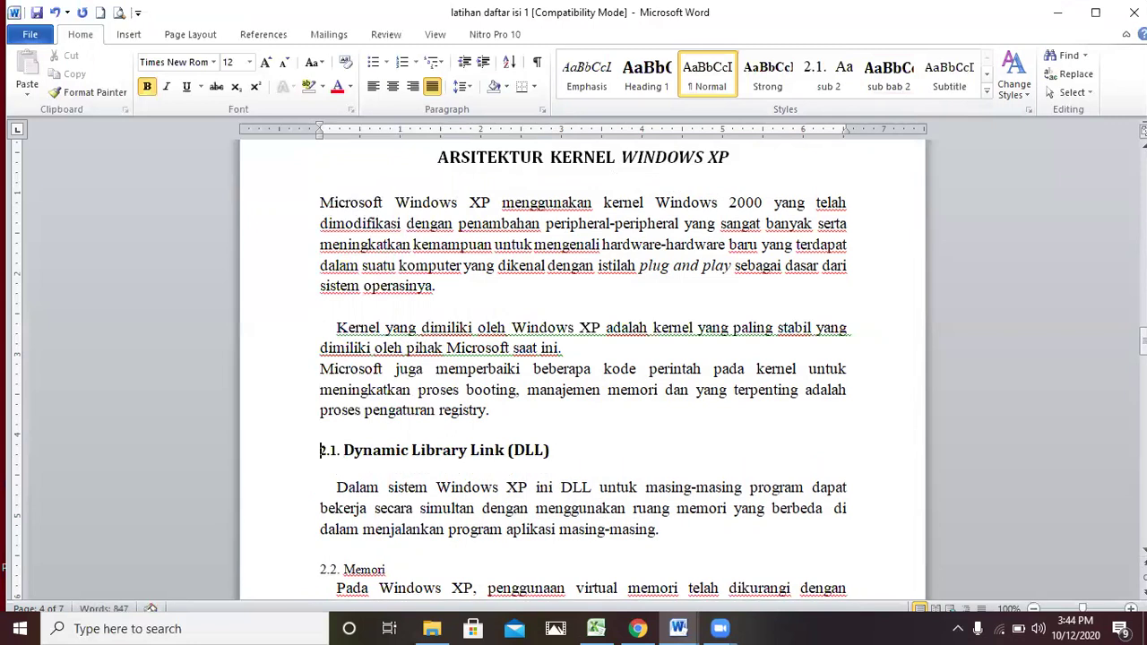
Step: Delete the number in front of "Dynamic Library Link (DLL)" and enter "2.1." again
{"action": "key", "text": "BackSpace"}
{"action": "key", "text": "BackSpace"}
{"action": "key", "text": "BackSpace"}
{"action": "key", "text": "BackSpace"}
{"action": "key", "text": "BackSpace"}
{"action": "key", "text": "BackSpace"}
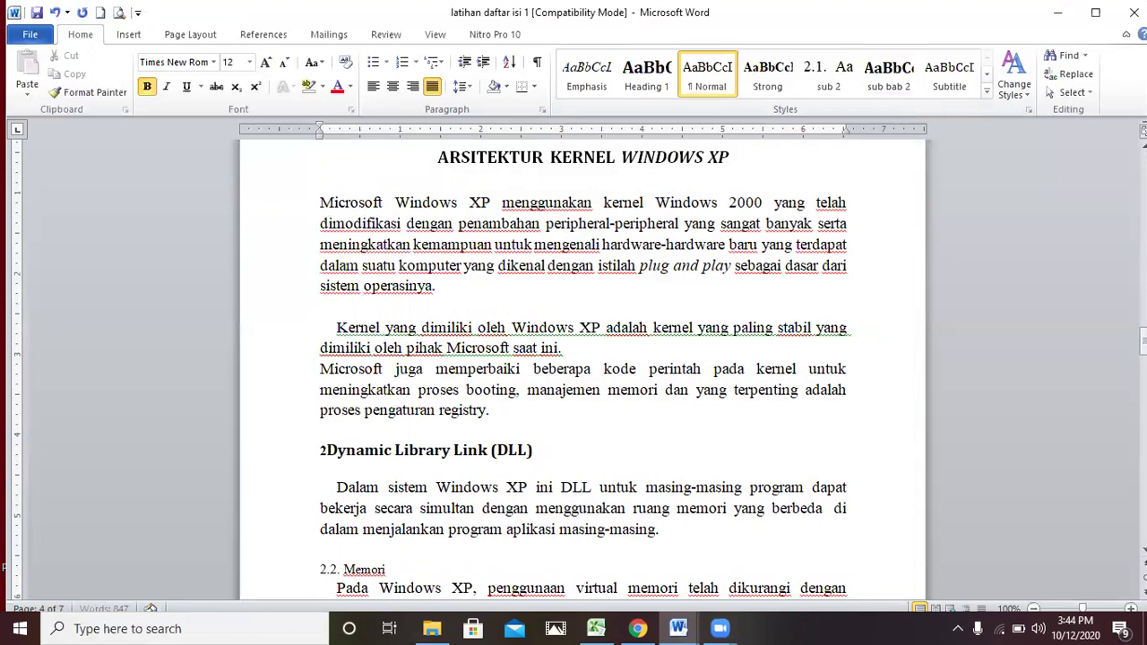
{"action": "key", "text": "Return"}
{"action": "type", "text": "2.1."}
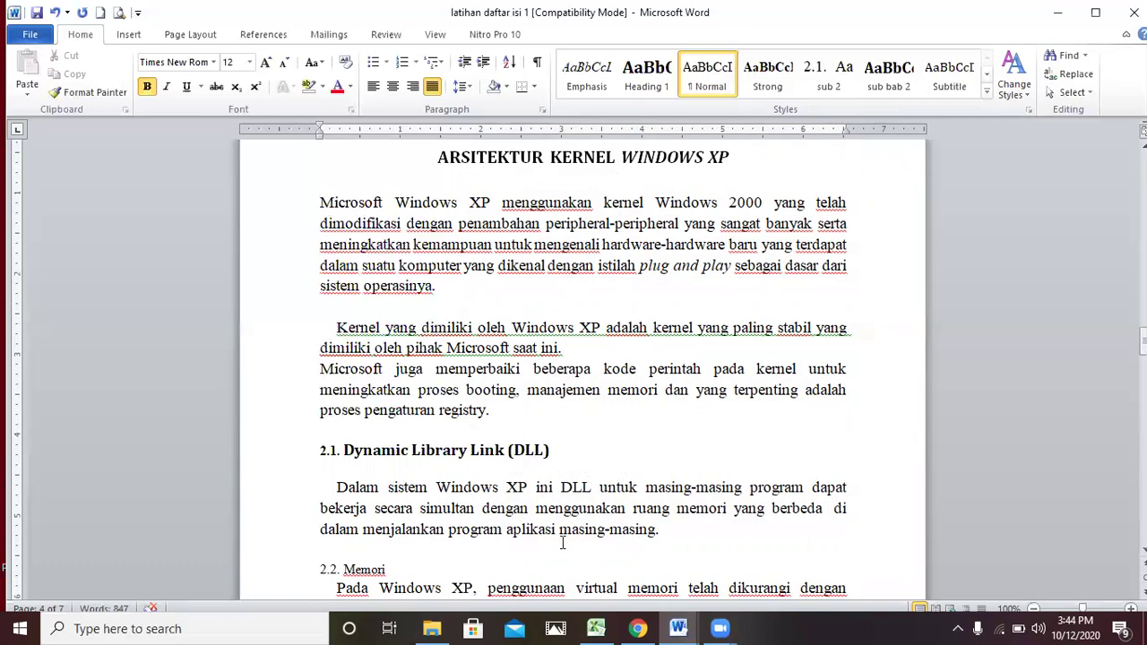
Step: Apply the "sub bab 2" style to the title text of subheadings 2.2 "Memori" and 2.3 "Registry"
{"action": "left_click_drag", "start_coordinate": [343, 570], "coordinate": [388, 571]}
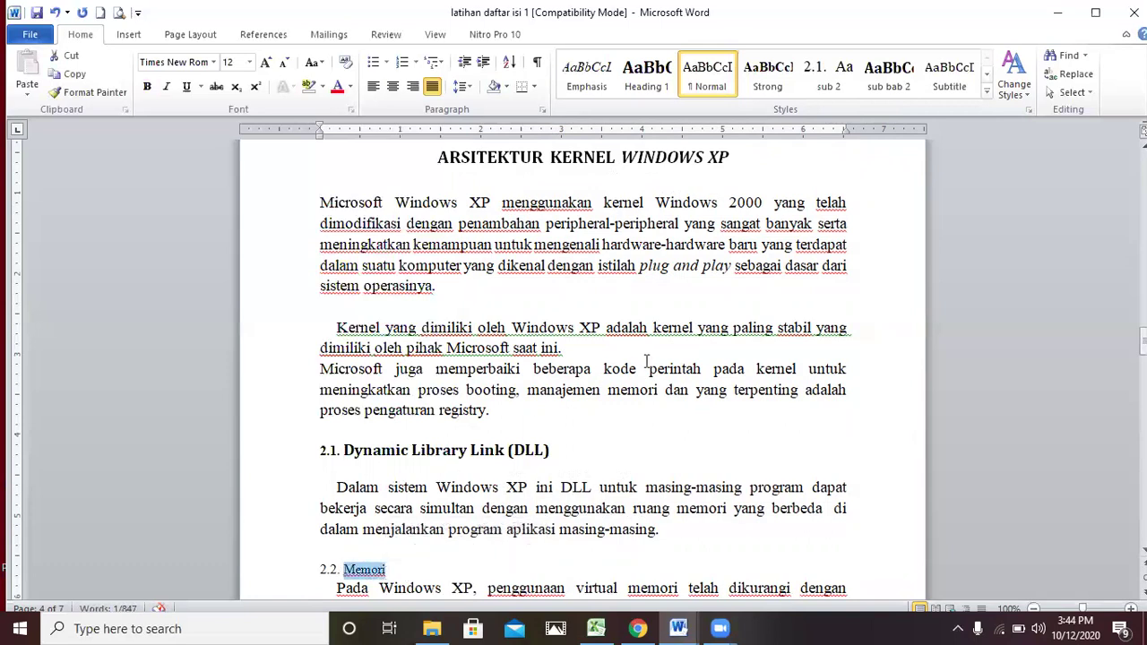
{"action": "left_click", "coordinate": [885, 86]}
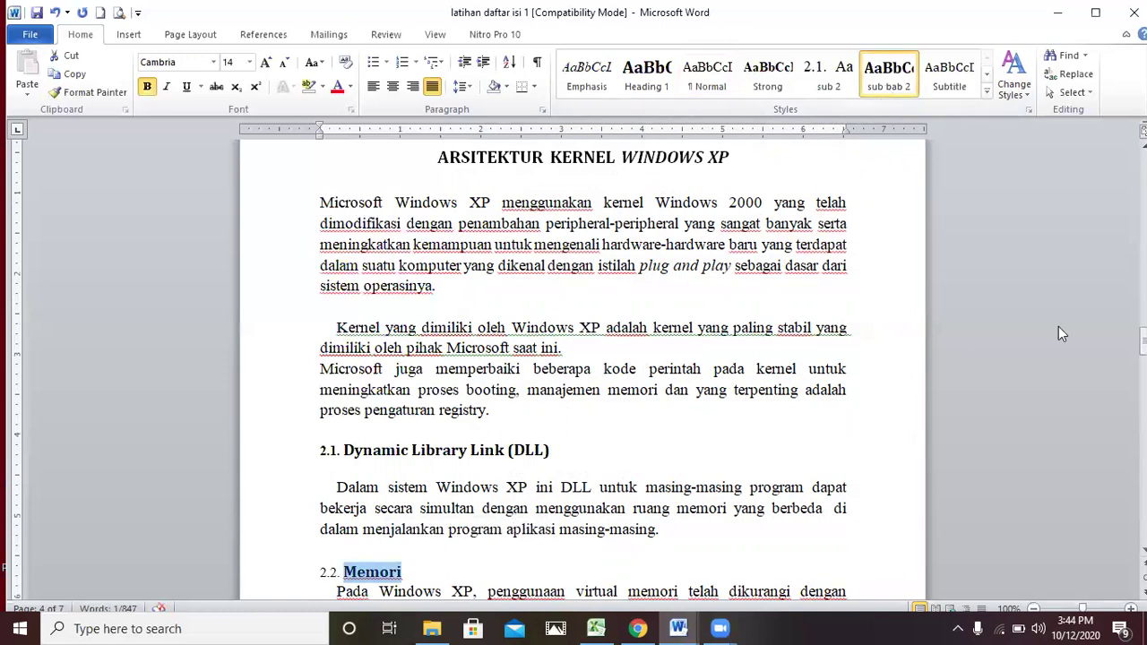
{"action": "scroll", "coordinate": [468, 404], "scroll_direction": "down", "scroll_amount": 5}
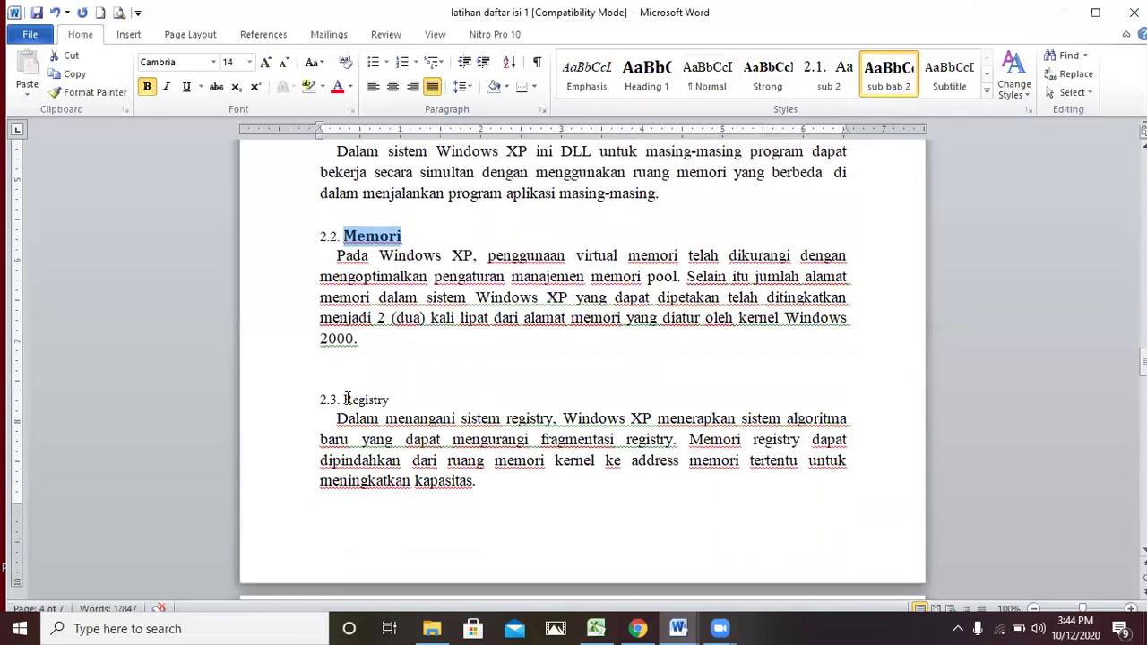
{"action": "left_click", "coordinate": [344, 398]}
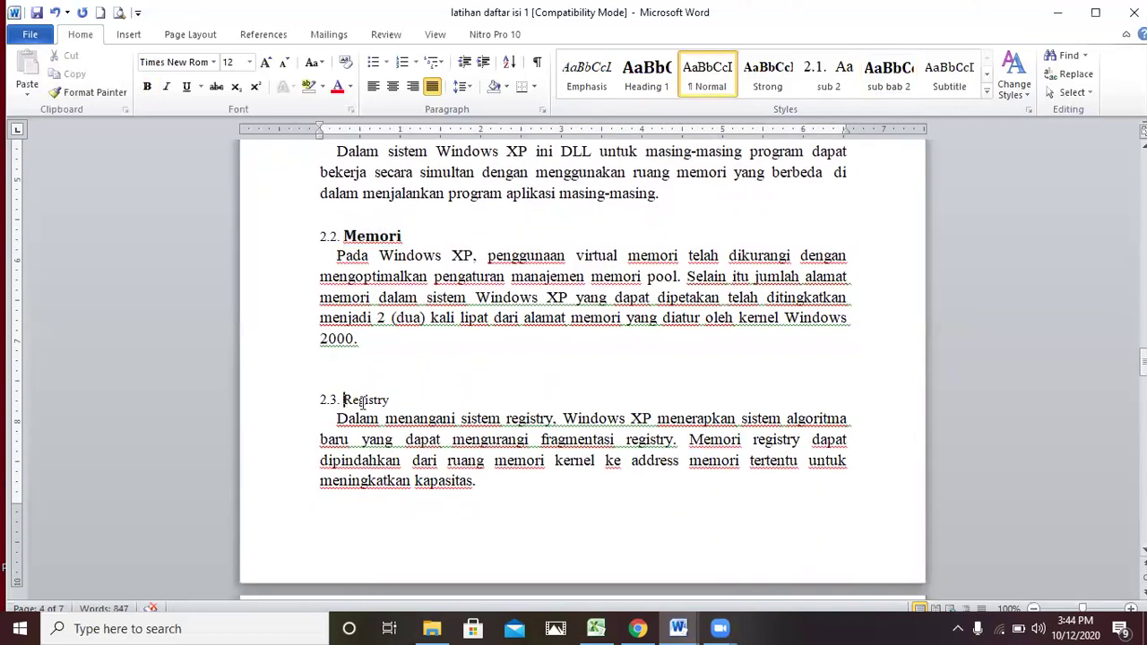
{"action": "left_click_drag", "start_coordinate": [344, 400], "coordinate": [393, 401]}
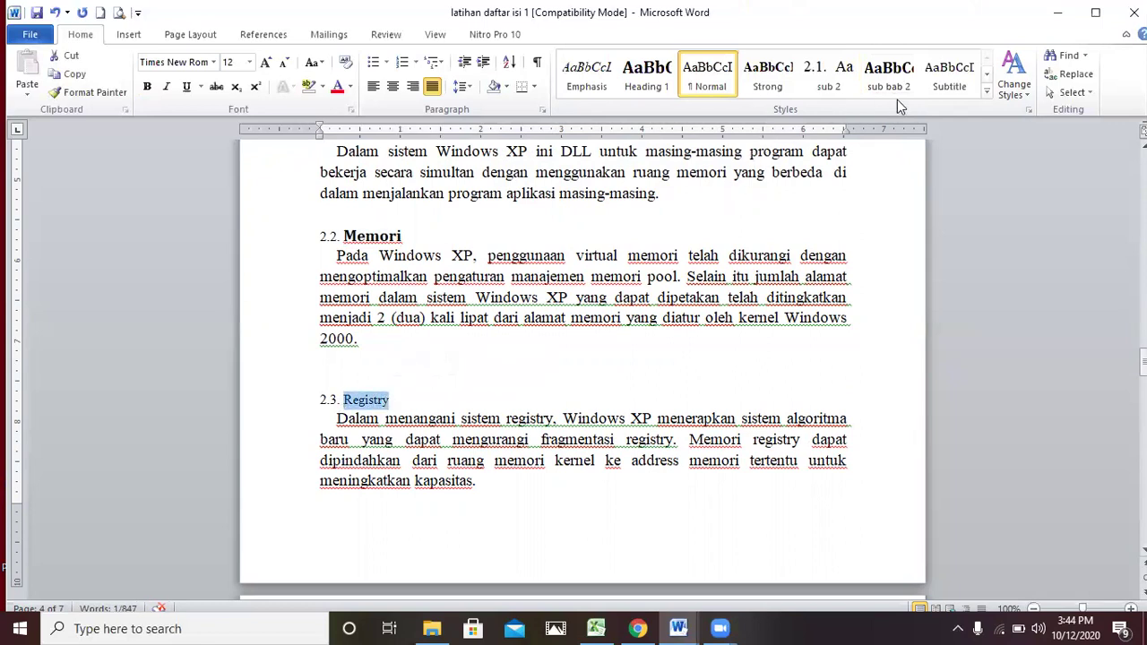
{"action": "left_click", "coordinate": [892, 76]}
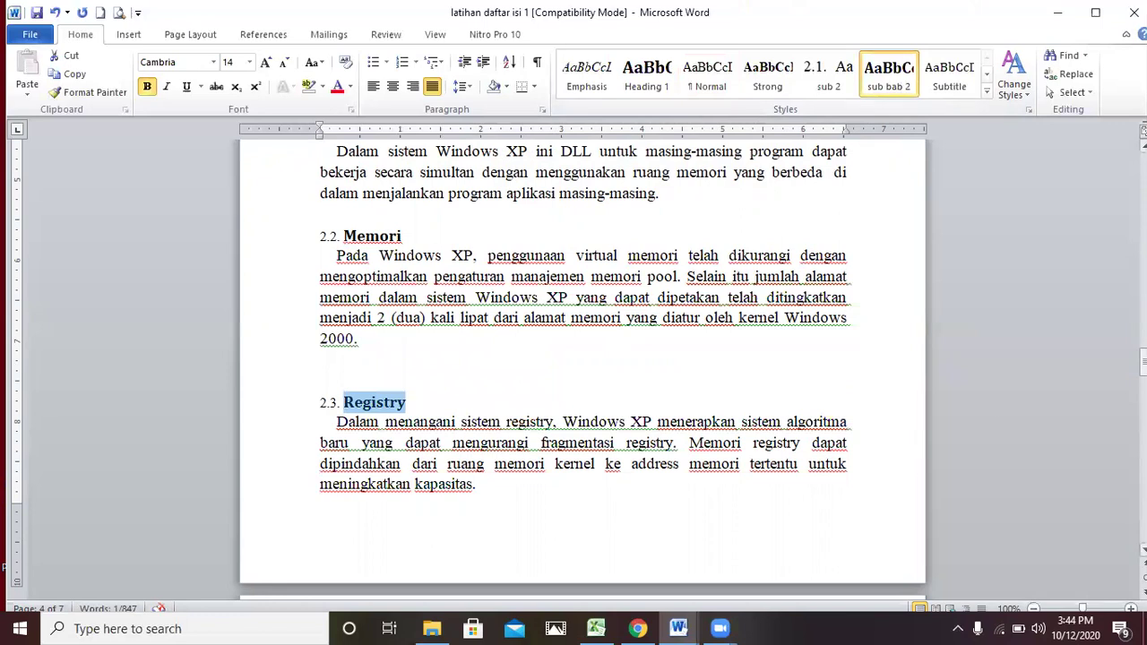
Step: Apply the Heading 1 style to the "Bab 3" and "KESIMPULAN" title lines
{"action": "left_click_drag", "start_coordinate": [1142, 358], "coordinate": [1143, 503]}
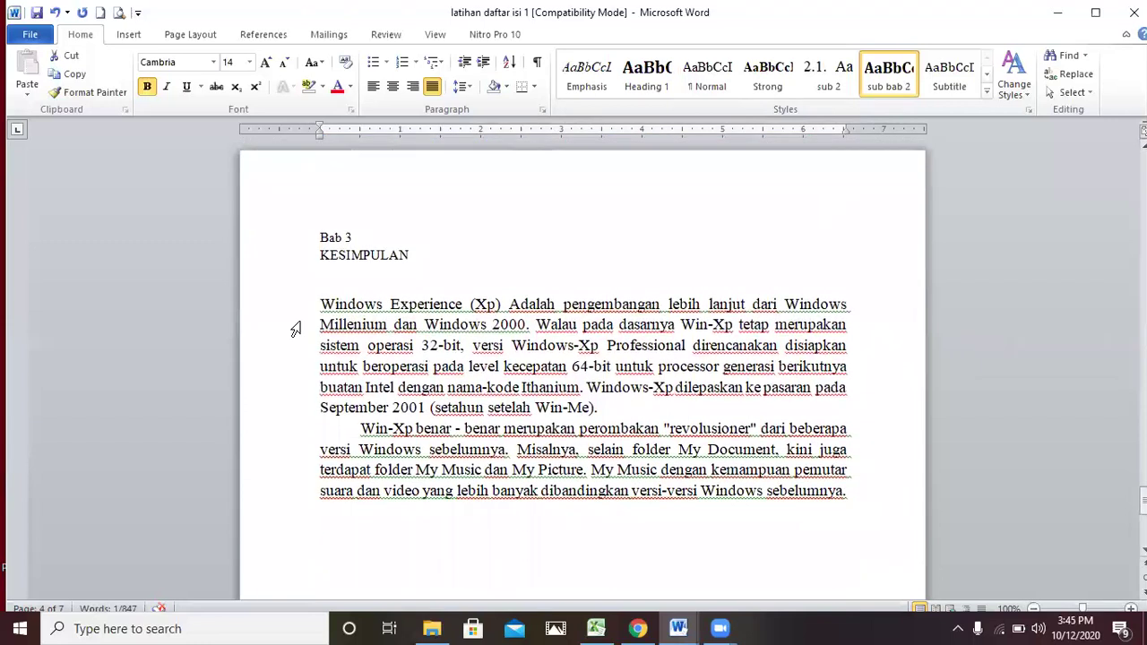
{"action": "left_click", "coordinate": [323, 237]}
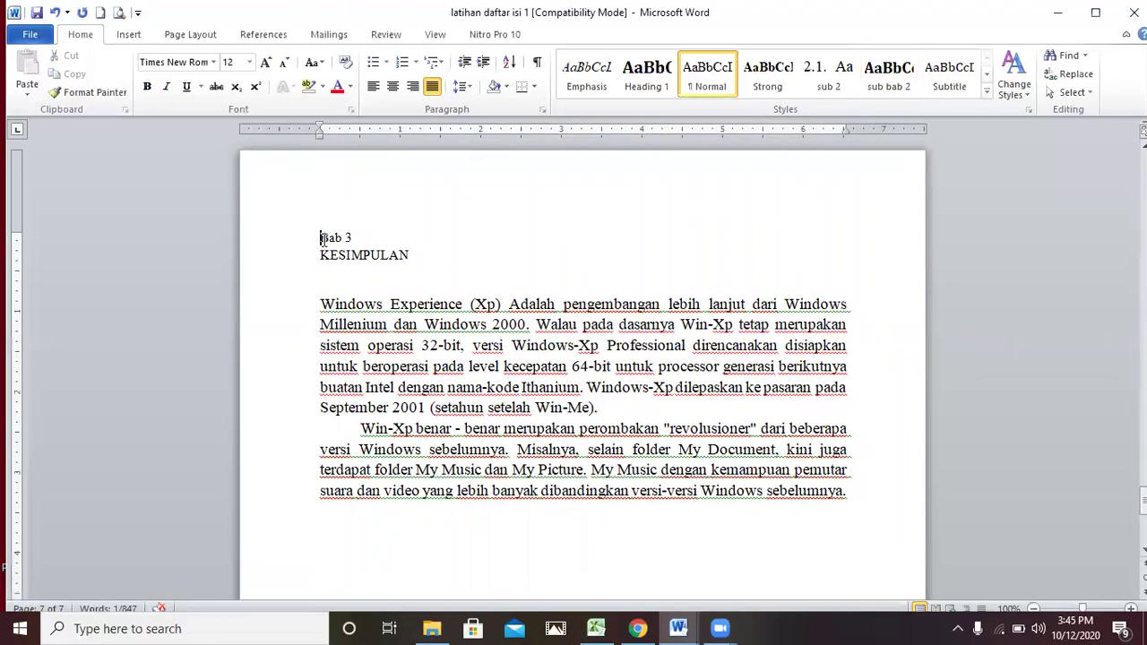
{"action": "left_click_drag", "start_coordinate": [321, 238], "coordinate": [347, 238]}
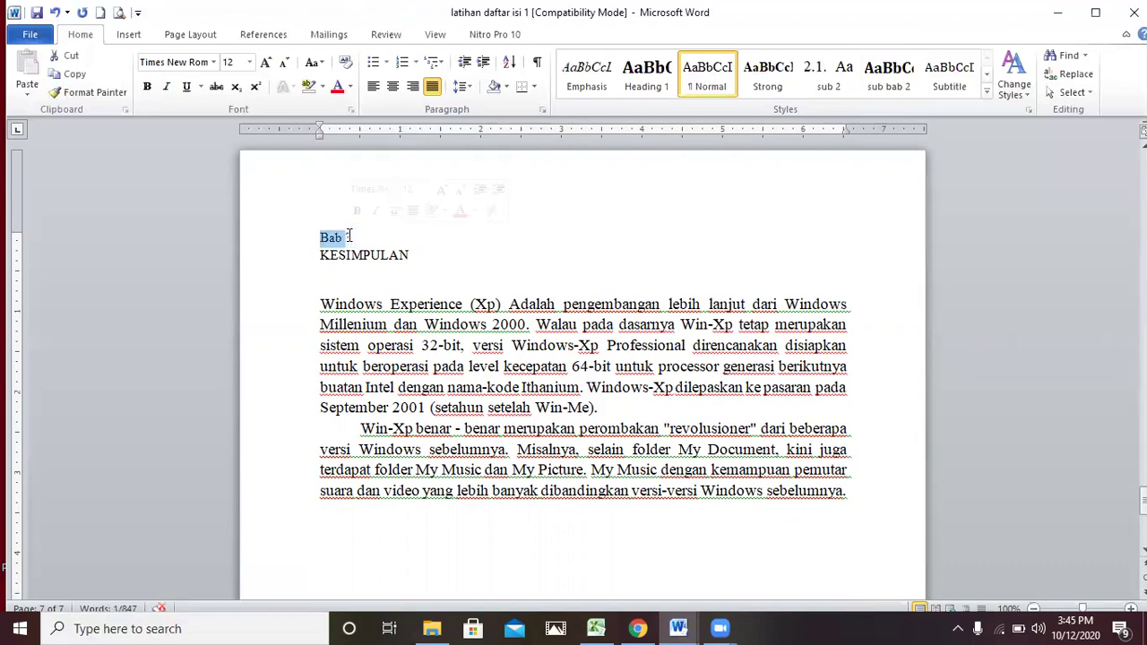
{"action": "left_click", "coordinate": [323, 239]}
{"action": "left_click_drag", "start_coordinate": [321, 237], "coordinate": [350, 233]}
{"action": "left_click", "coordinate": [647, 84]}
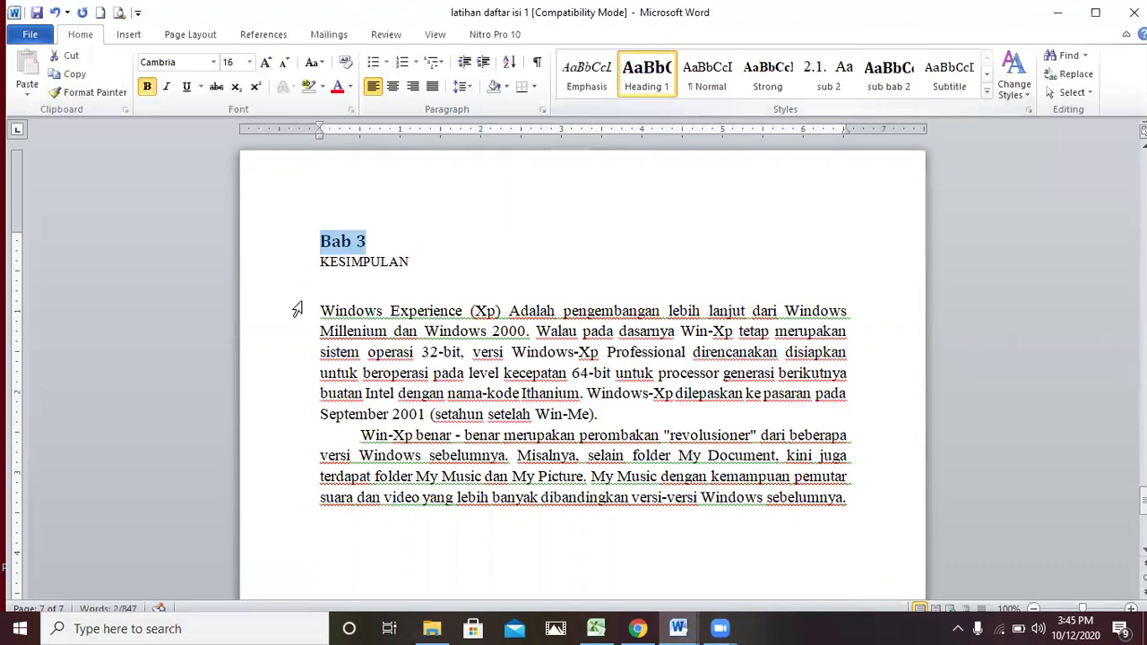
{"action": "left_click_drag", "start_coordinate": [321, 262], "coordinate": [407, 263]}
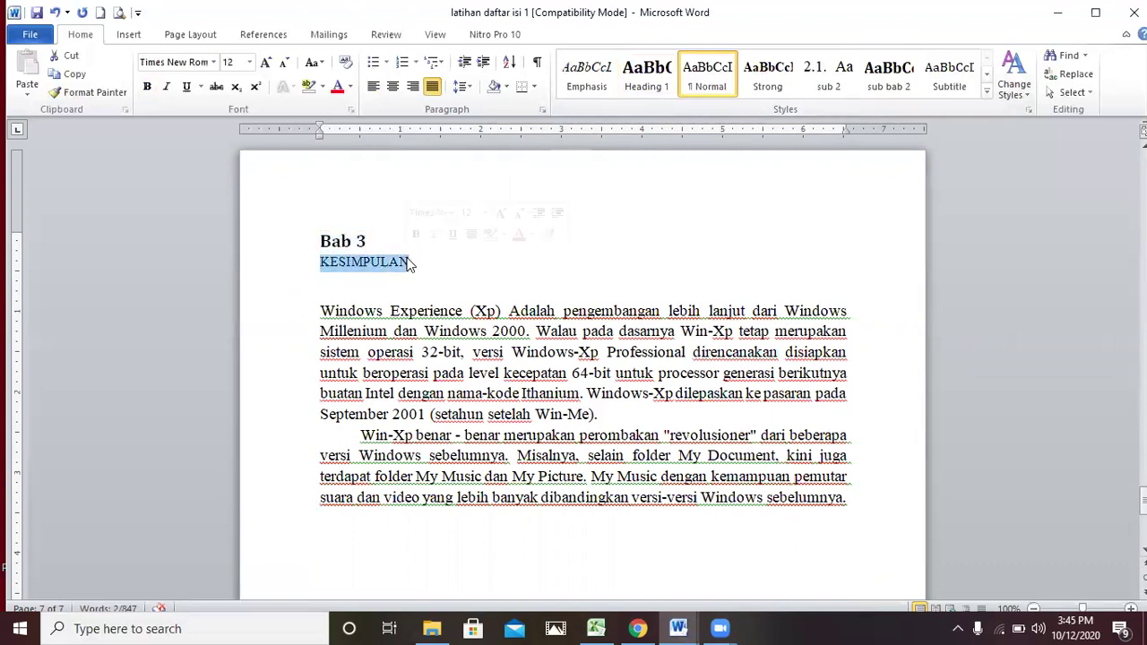
{"action": "left_click", "coordinate": [636, 87]}
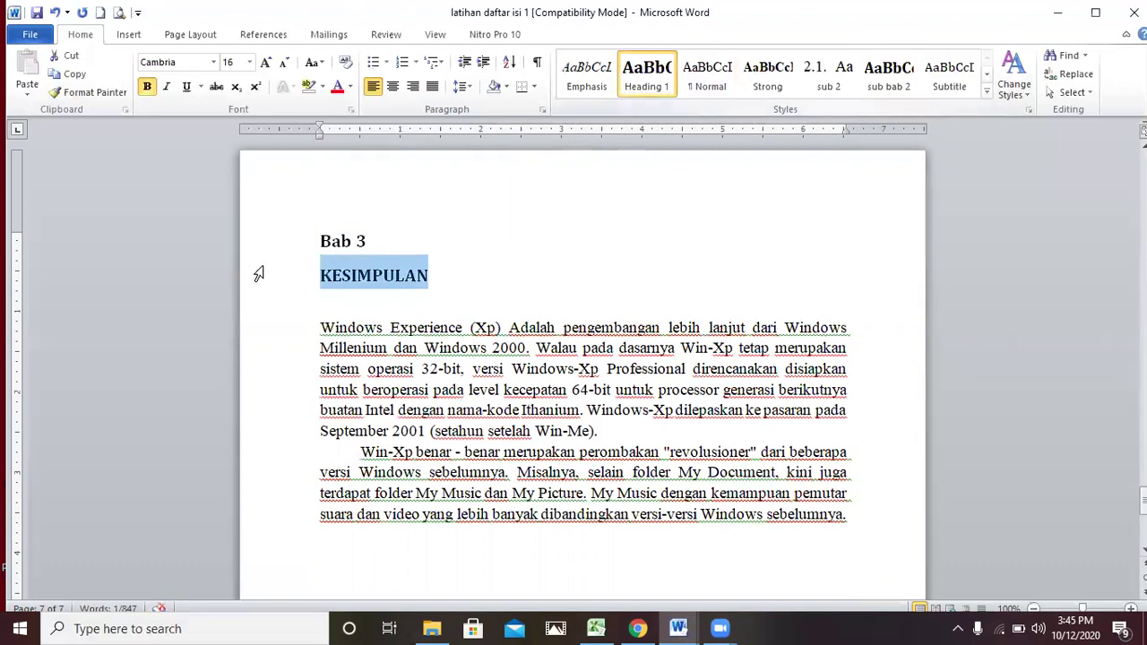
Step: Center the two chapter title lines "Bab 3" and "KESIMPULAN"
{"action": "left_click", "coordinate": [321, 242]}
{"action": "left_click_drag", "start_coordinate": [321, 242], "coordinate": [437, 275]}
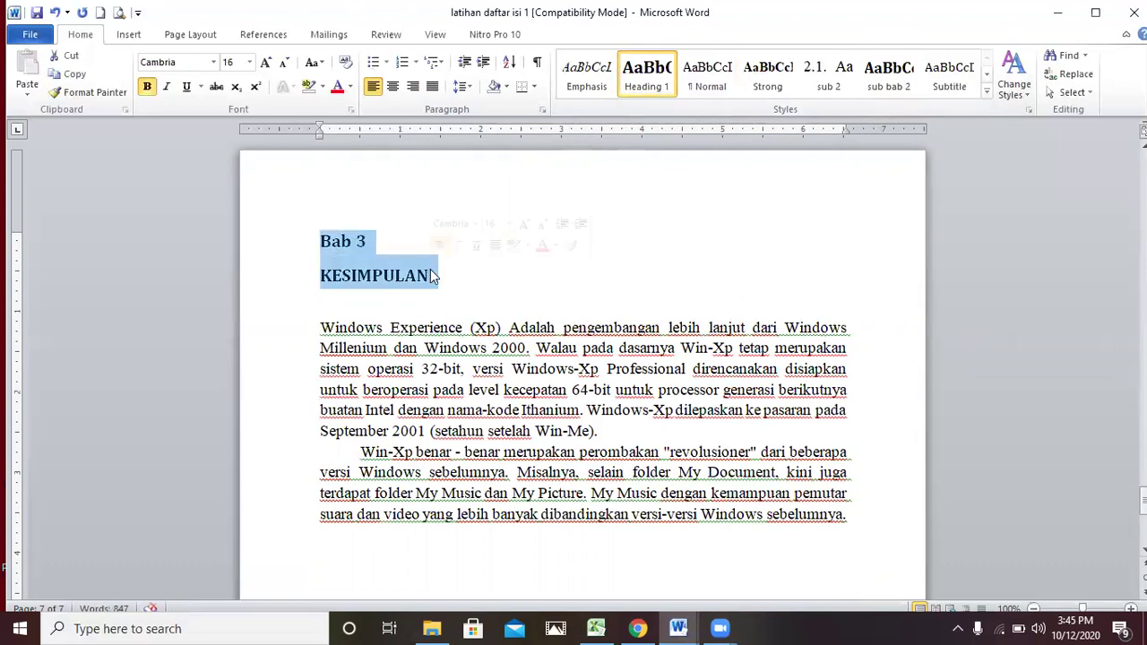
{"action": "left_click", "coordinate": [392, 86]}
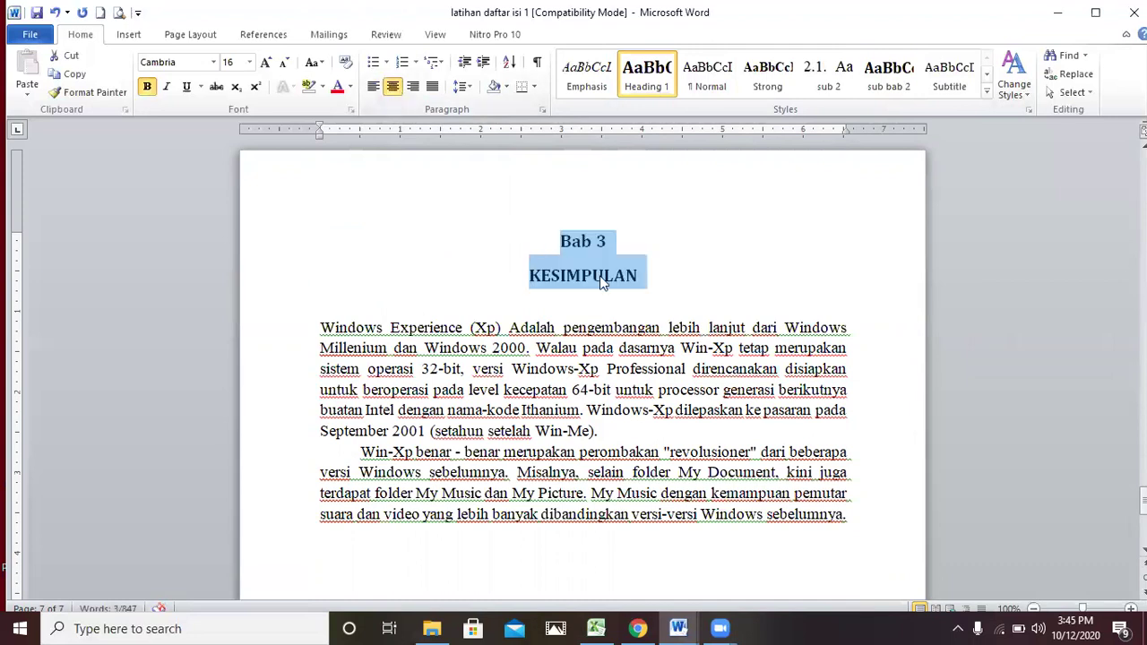
{"action": "left_click", "coordinate": [602, 282]}
{"action": "left_click", "coordinate": [385, 327]}
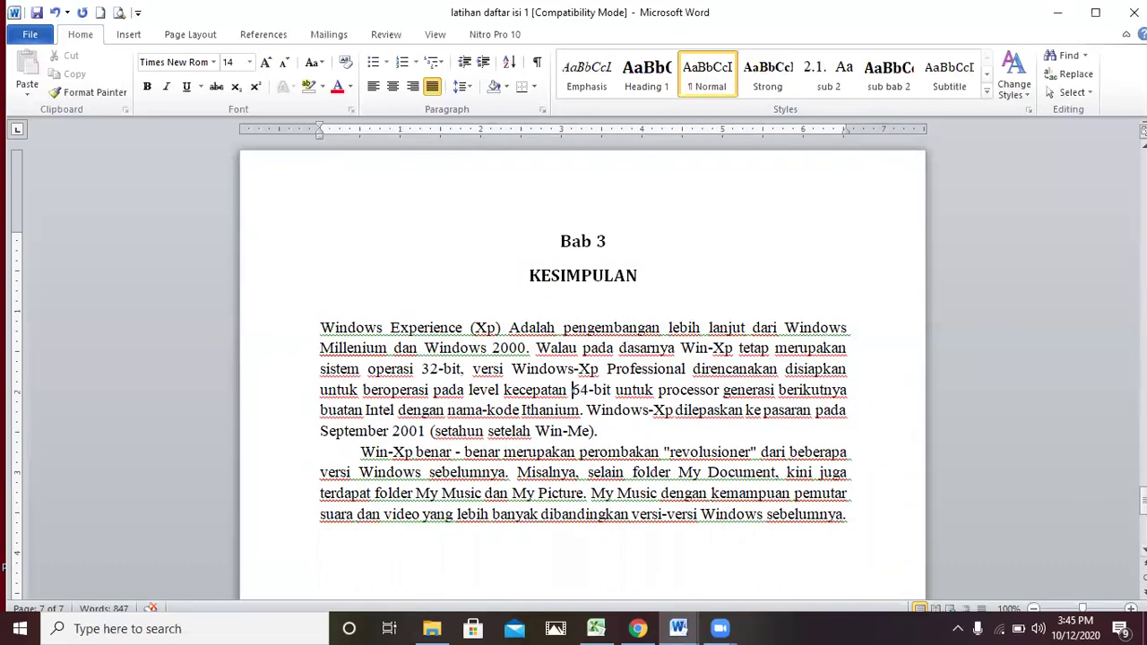
Step: Insert a blank page after the conclusion text and enter the title "Daftar isi" on the new page
{"action": "mouse_move", "coordinate": [1144, 500]}
{"action": "left_mouse_down"}
{"action": "mouse_move", "coordinate": [1144, 529]}
{"action": "mouse_move", "coordinate": [1143, 470]}
{"action": "mouse_move", "coordinate": [1143, 528]}
{"action": "mouse_move", "coordinate": [1143, 506]}
{"action": "left_mouse_up"}
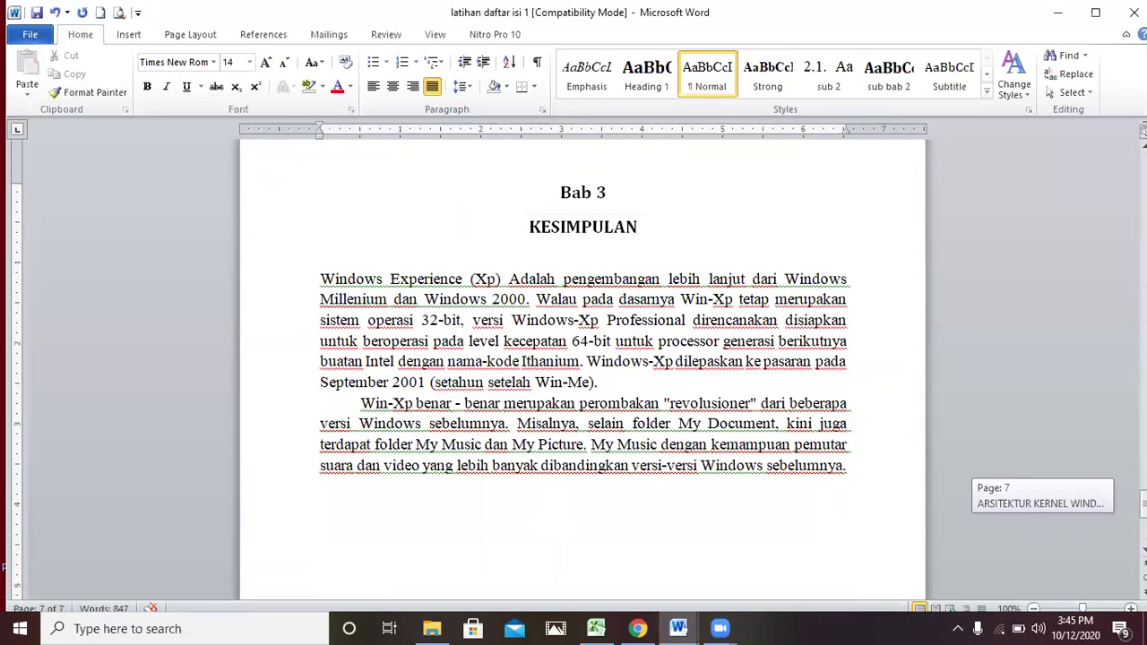
{"action": "left_click", "coordinate": [798, 528]}
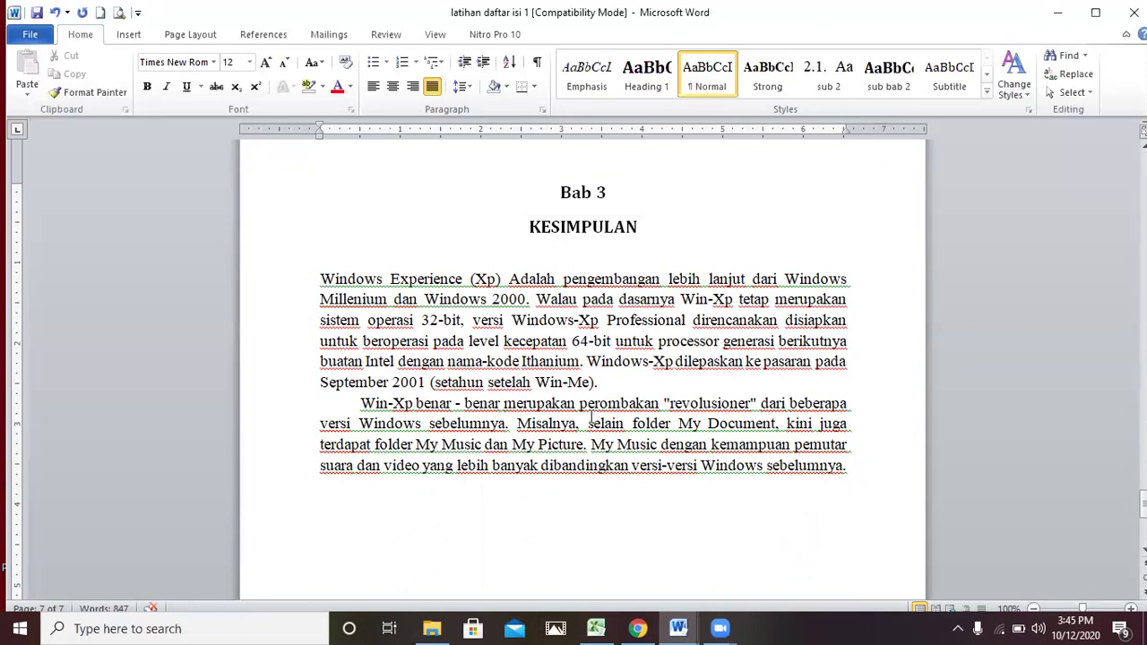
{"action": "left_click", "coordinate": [129, 36]}
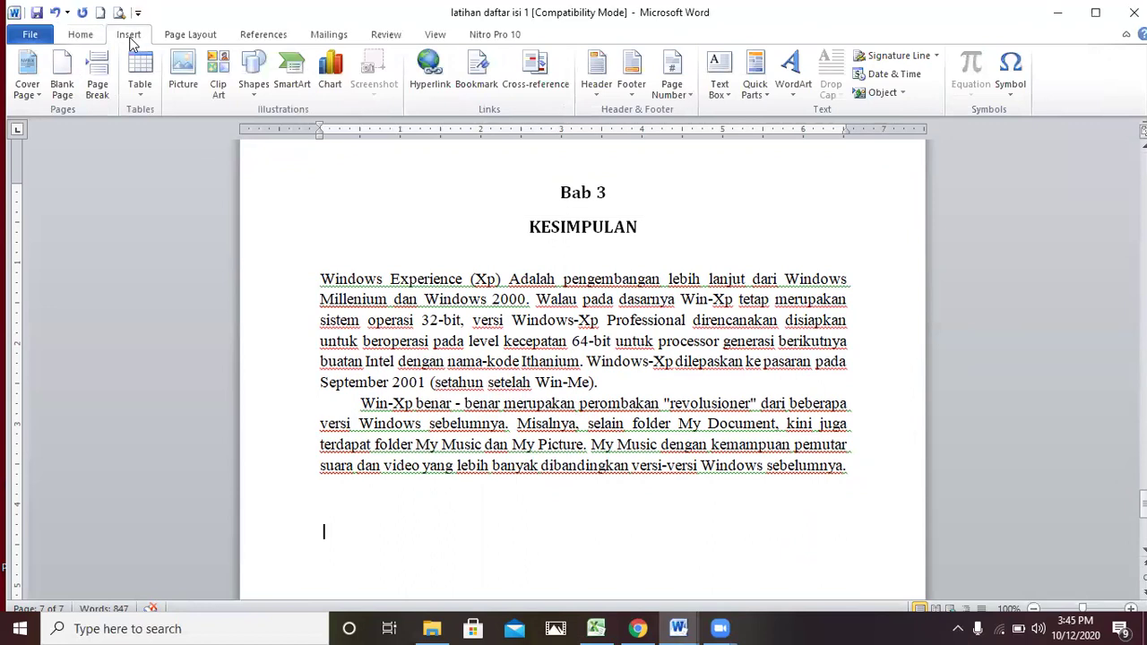
{"action": "left_click", "coordinate": [60, 98]}
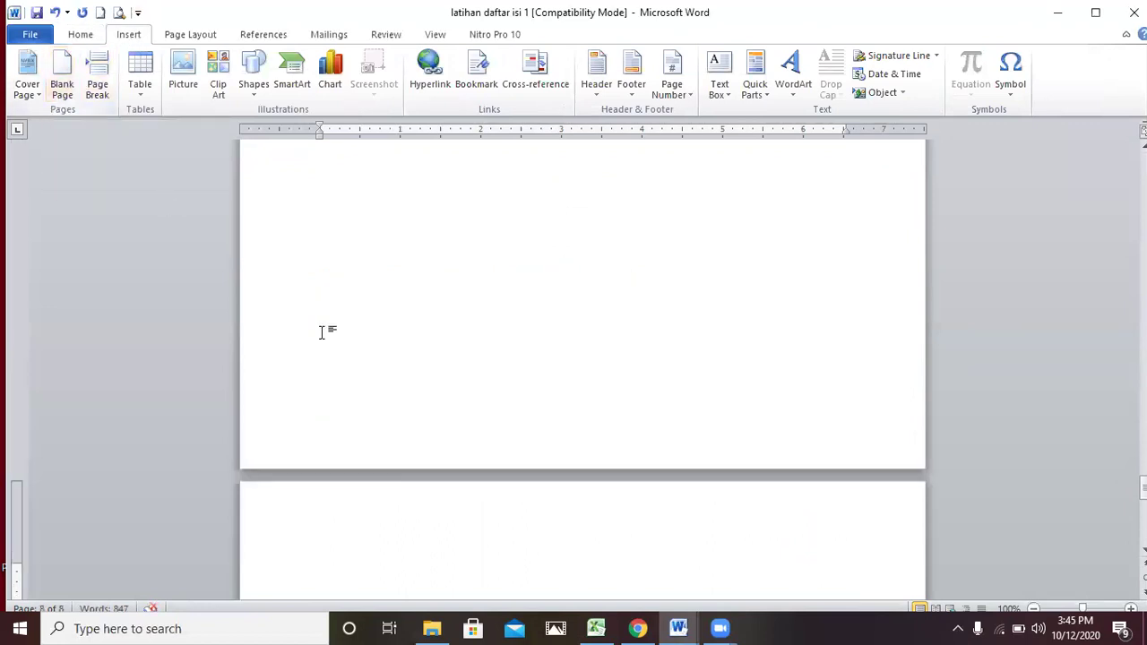
{"action": "type", "text": "da"}
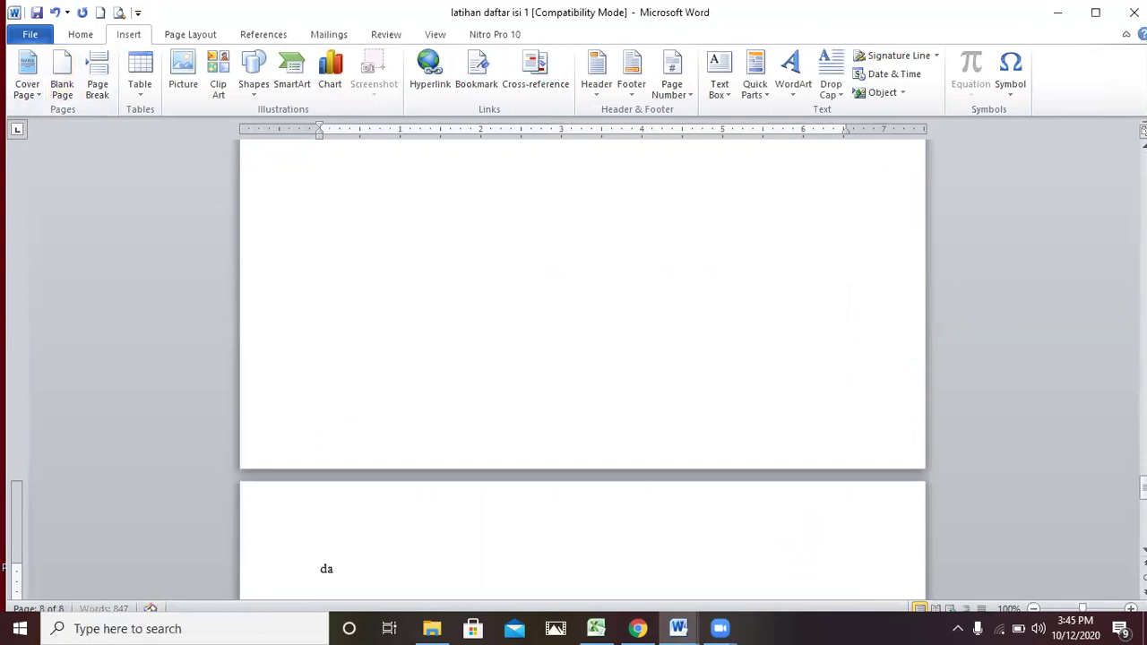
{"action": "type", "text": "ftar isi"}
{"action": "key", "text": "Return"}
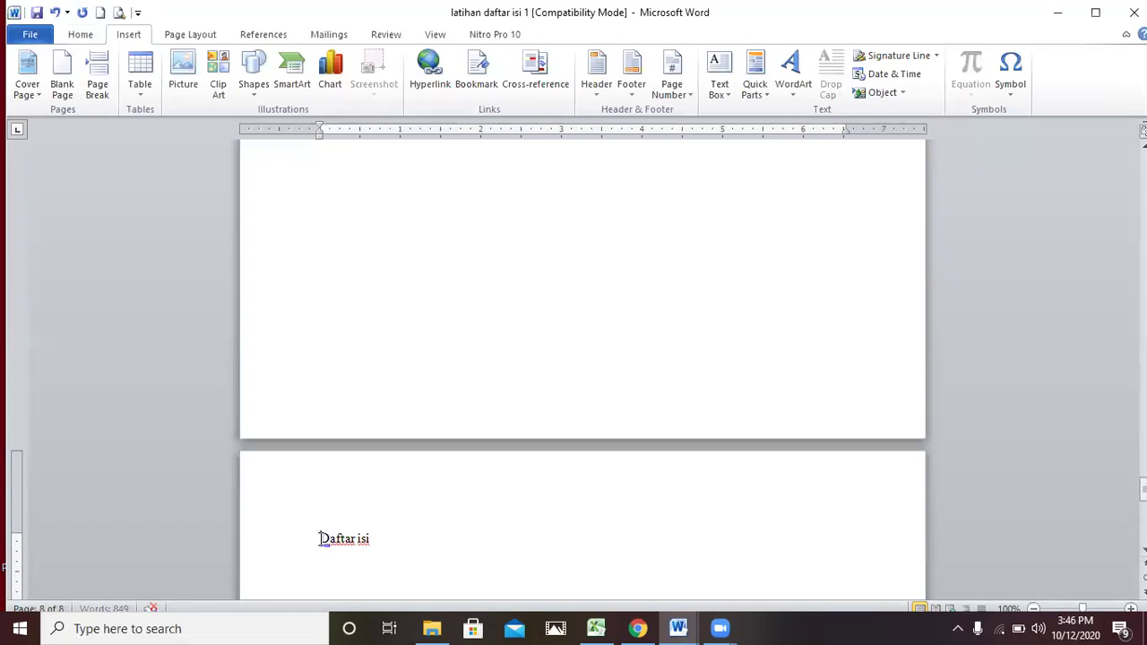
Step: Apply the Heading 1 style to the "Daftar isi" title and center it
{"action": "left_click_drag", "start_coordinate": [321, 539], "coordinate": [383, 542]}
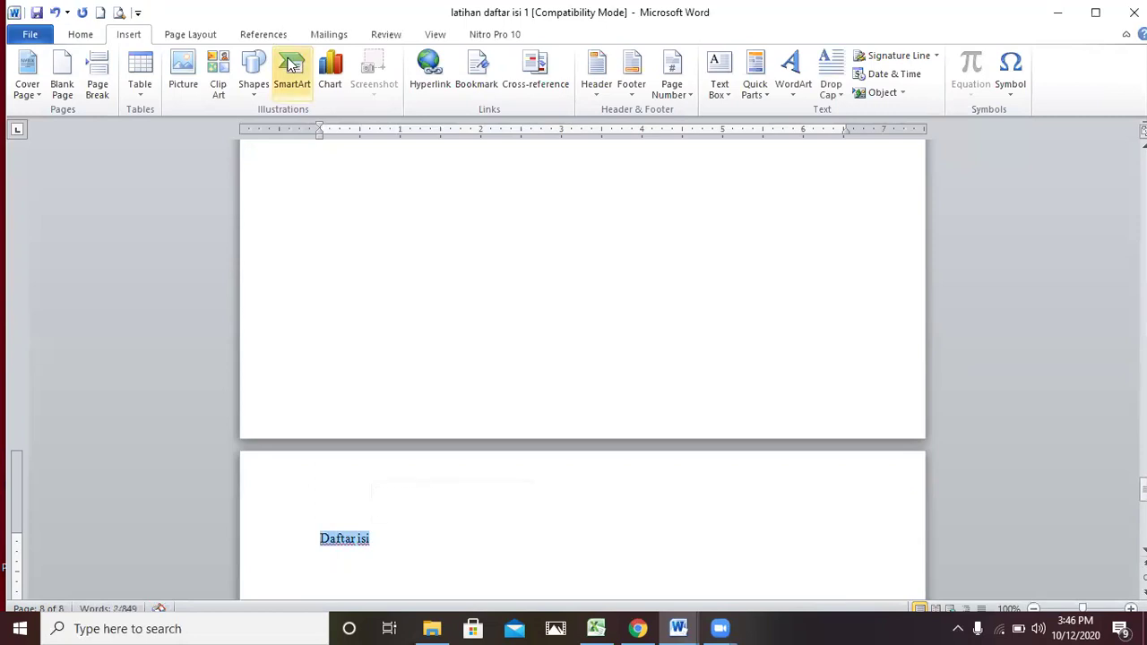
{"action": "left_click", "coordinate": [82, 36]}
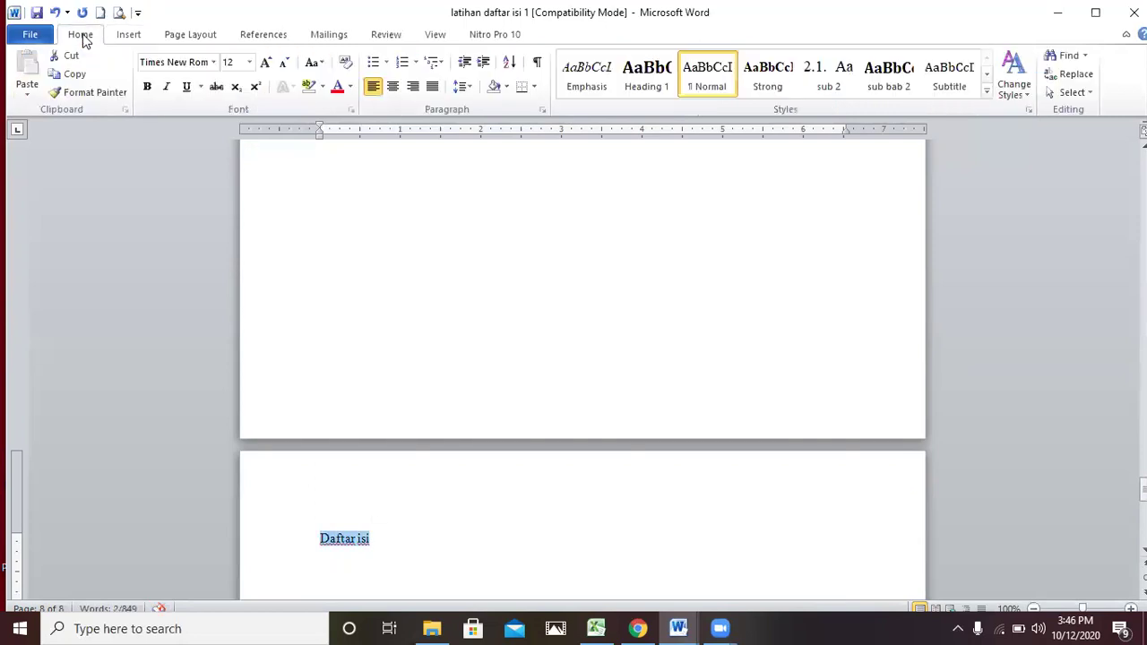
{"action": "left_click", "coordinate": [392, 86]}
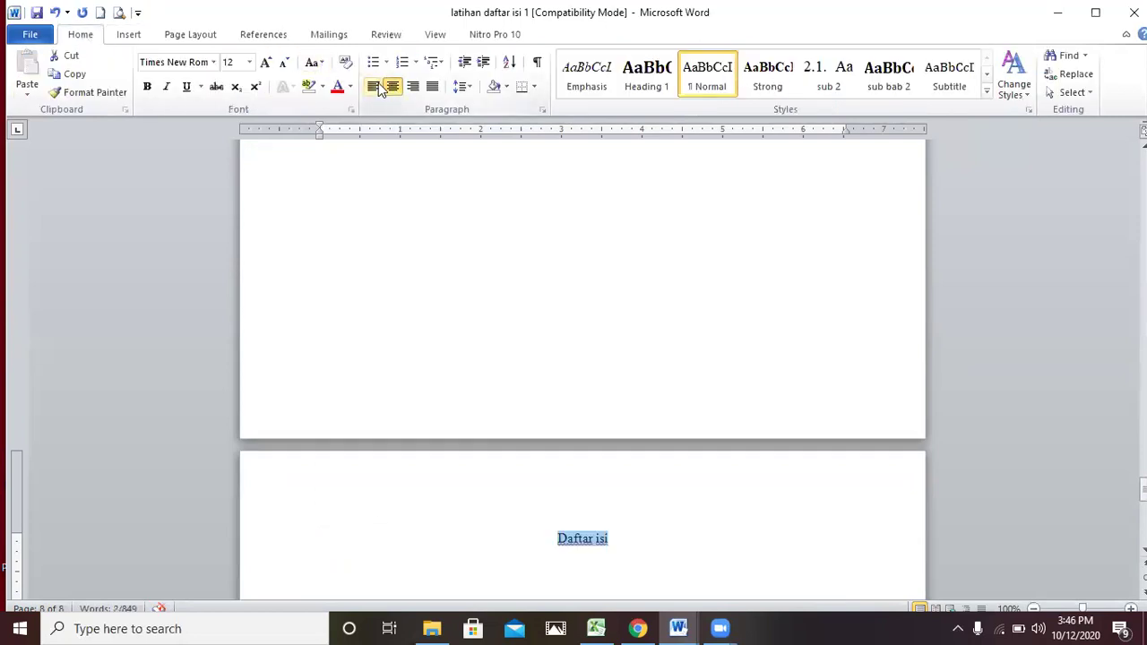
{"action": "left_click", "coordinate": [373, 86]}
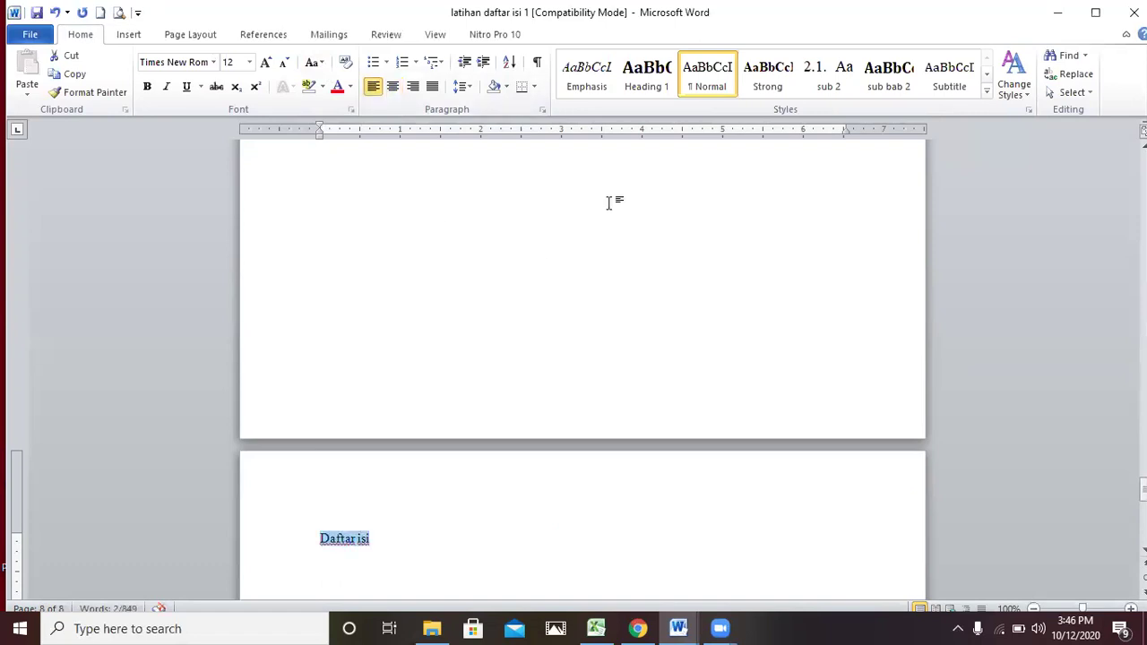
{"action": "left_click", "coordinate": [646, 81]}
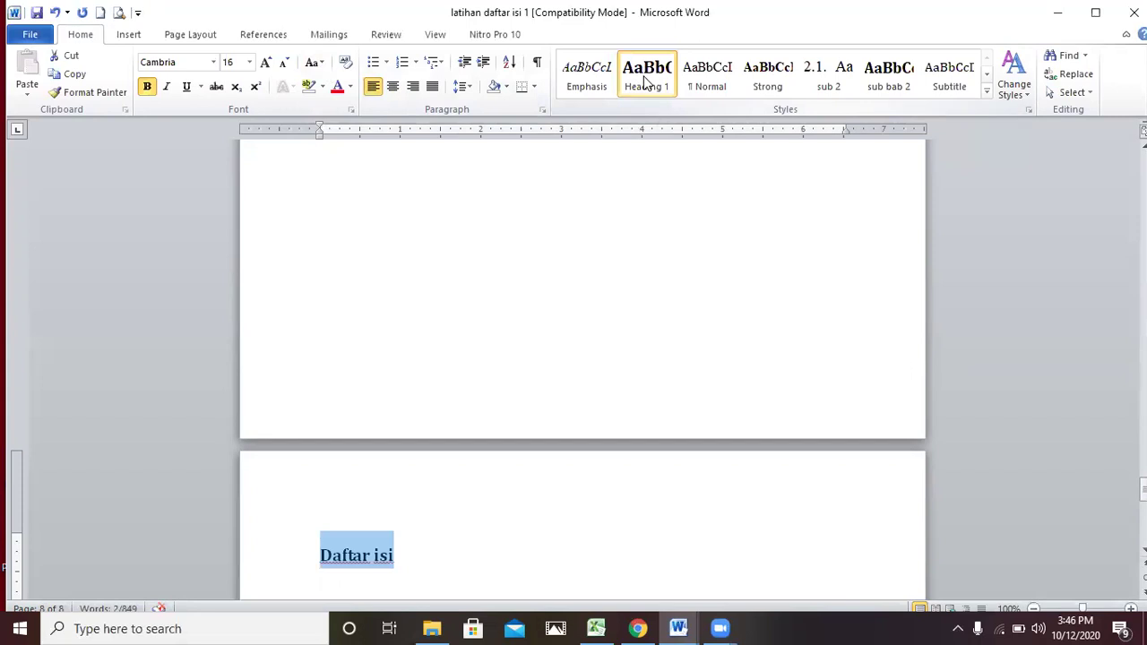
{"action": "left_click", "coordinate": [392, 86]}
{"action": "left_click", "coordinate": [637, 550]}
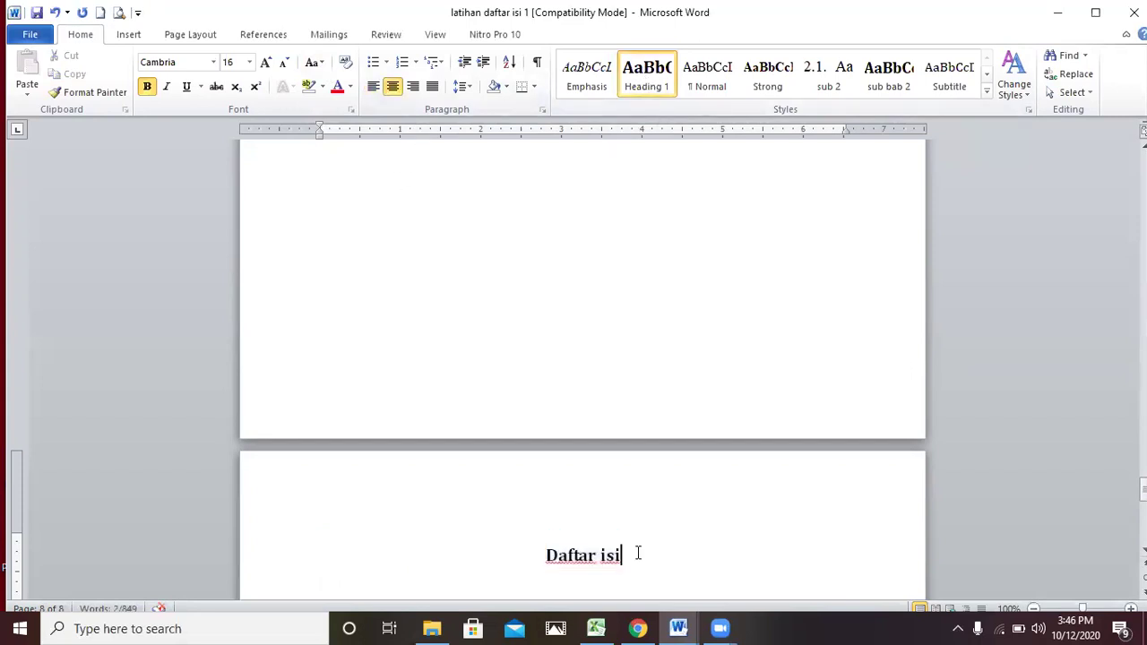
Step: Add blank lines below the "Daftar isi" title and insert the Automatic Table 1 table of contents there
{"action": "key", "text": "Return"}
{"action": "key", "text": "Return"}
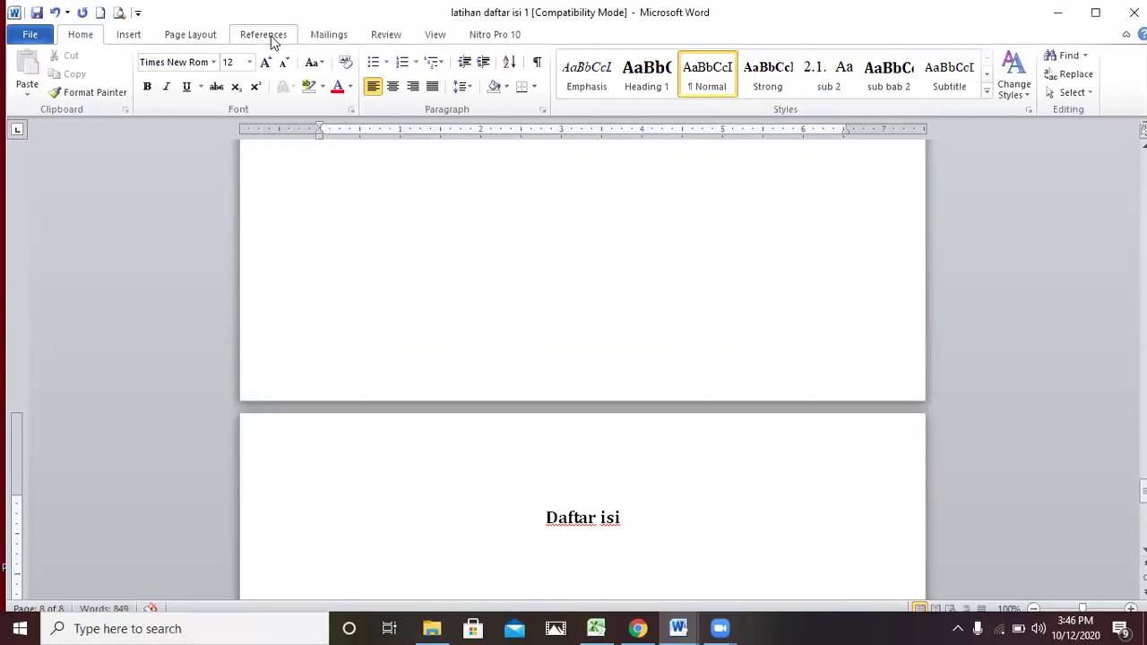
{"action": "left_click", "coordinate": [264, 35]}
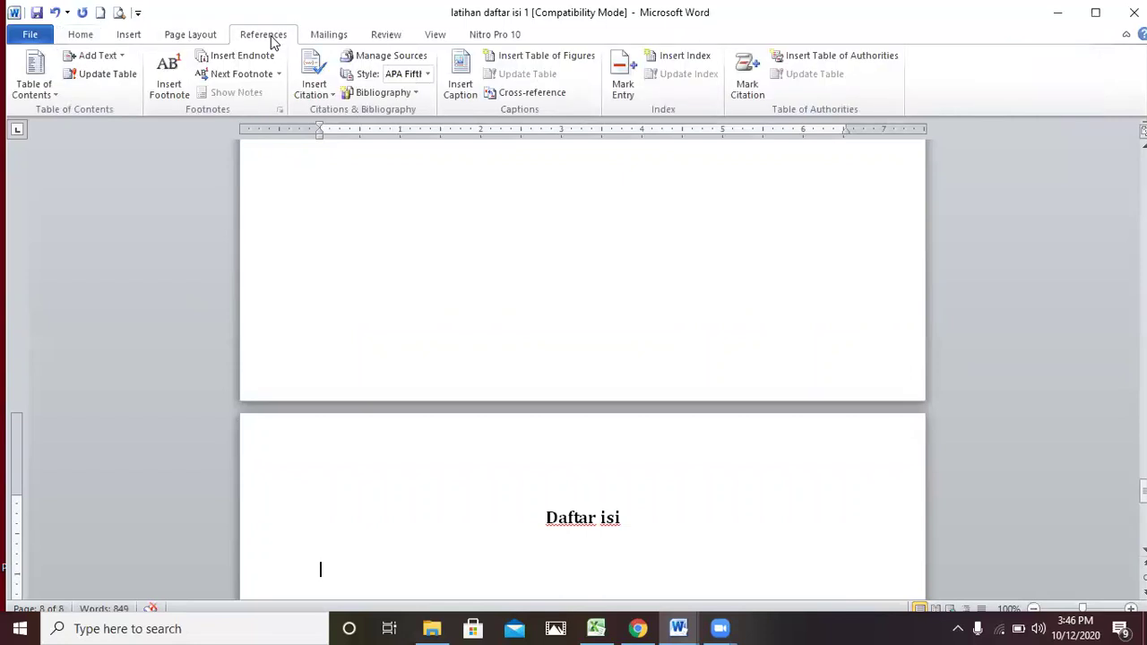
{"action": "left_click", "coordinate": [45, 87]}
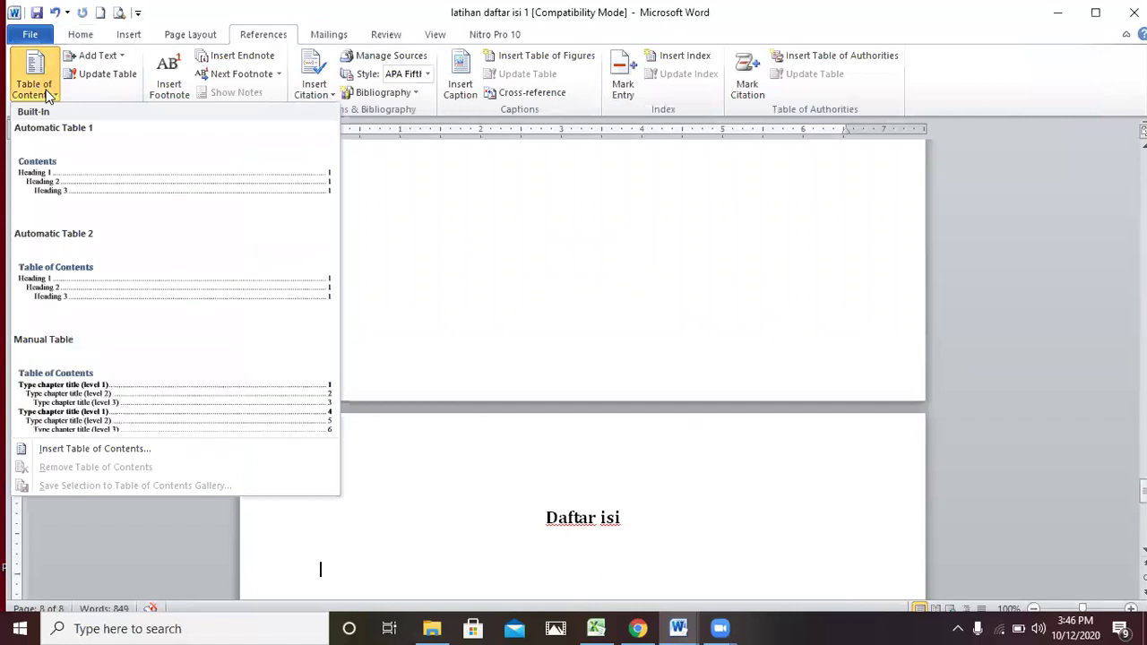
{"action": "left_click", "coordinate": [51, 182]}
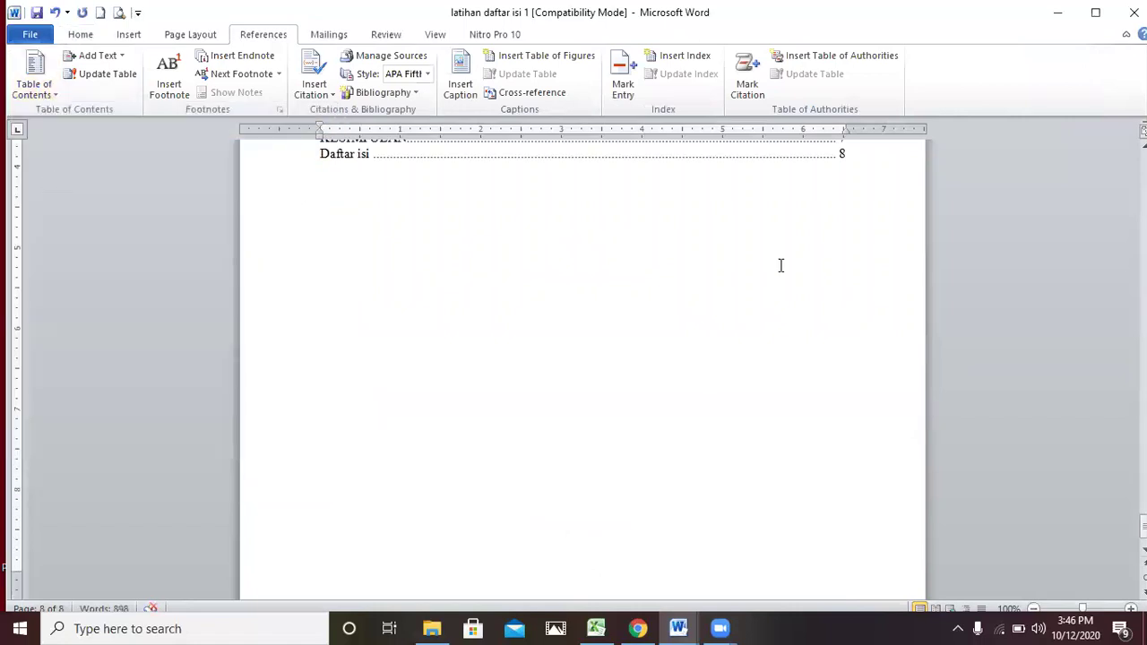
Step: Delete the "Contents" heading and the extra empty line above the table of contents entries
{"action": "left_click_drag", "start_coordinate": [1143, 527], "coordinate": [1143, 508]}
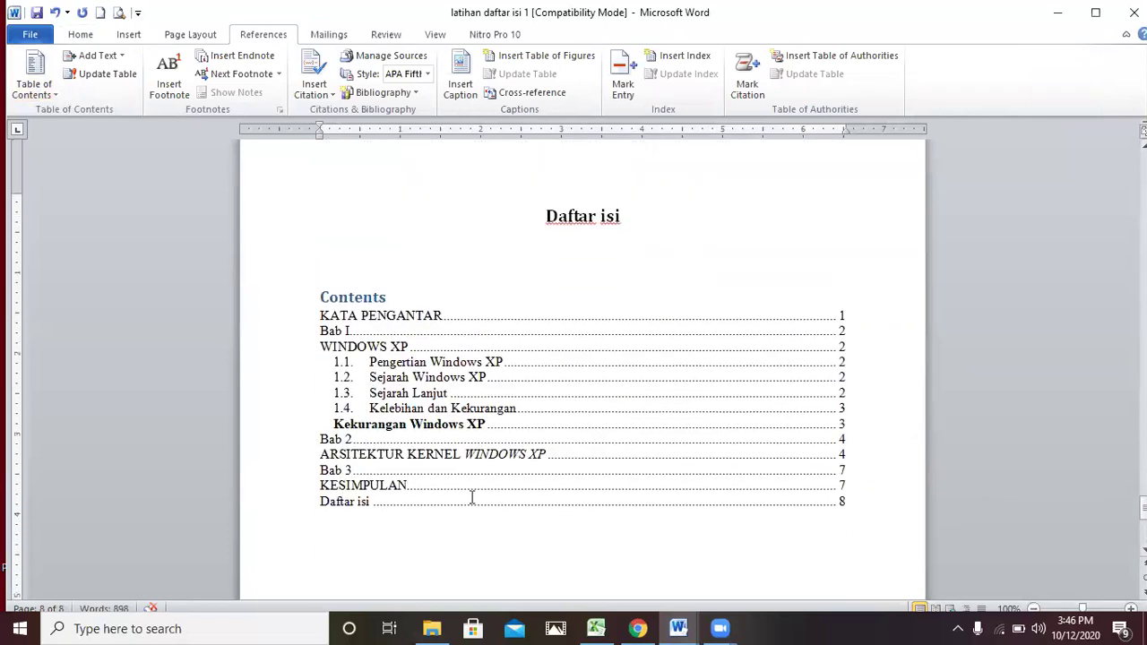
{"action": "left_click", "coordinate": [391, 297]}
{"action": "key", "text": "BackSpace"}
{"action": "key", "text": "BackSpace"}
{"action": "key", "text": "BackSpace"}
{"action": "key", "text": "BackSpace"}
{"action": "key", "text": "BackSpace"}
{"action": "key", "text": "BackSpace"}
{"action": "key", "text": "BackSpace"}
{"action": "key", "text": "BackSpace"}
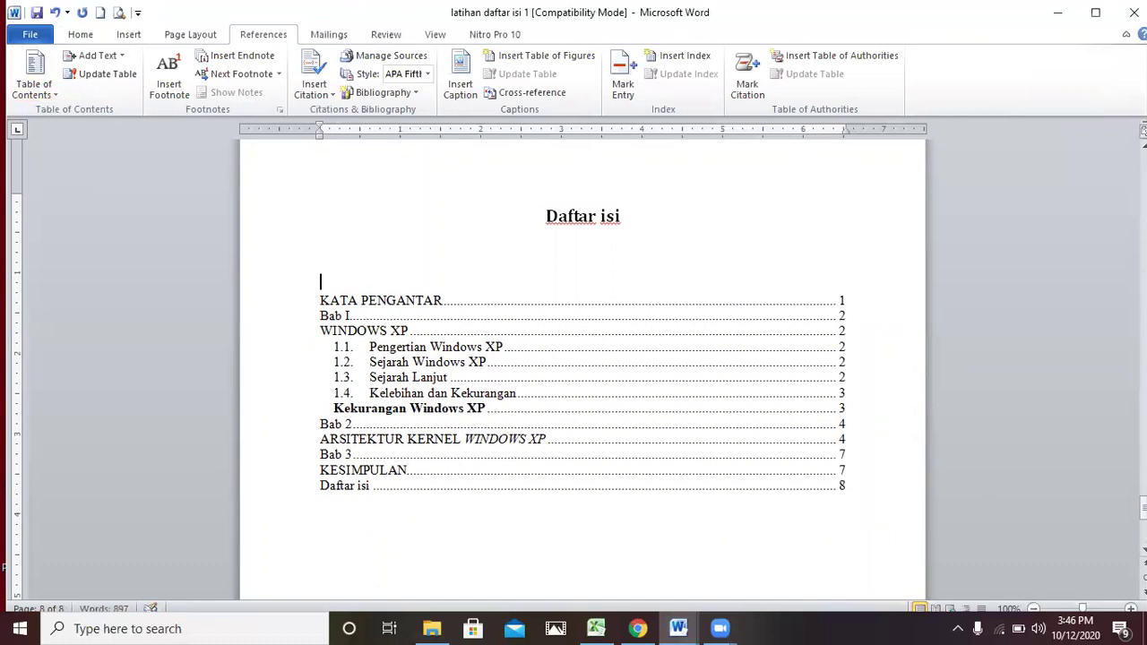
{"action": "key", "text": "BackSpace"}
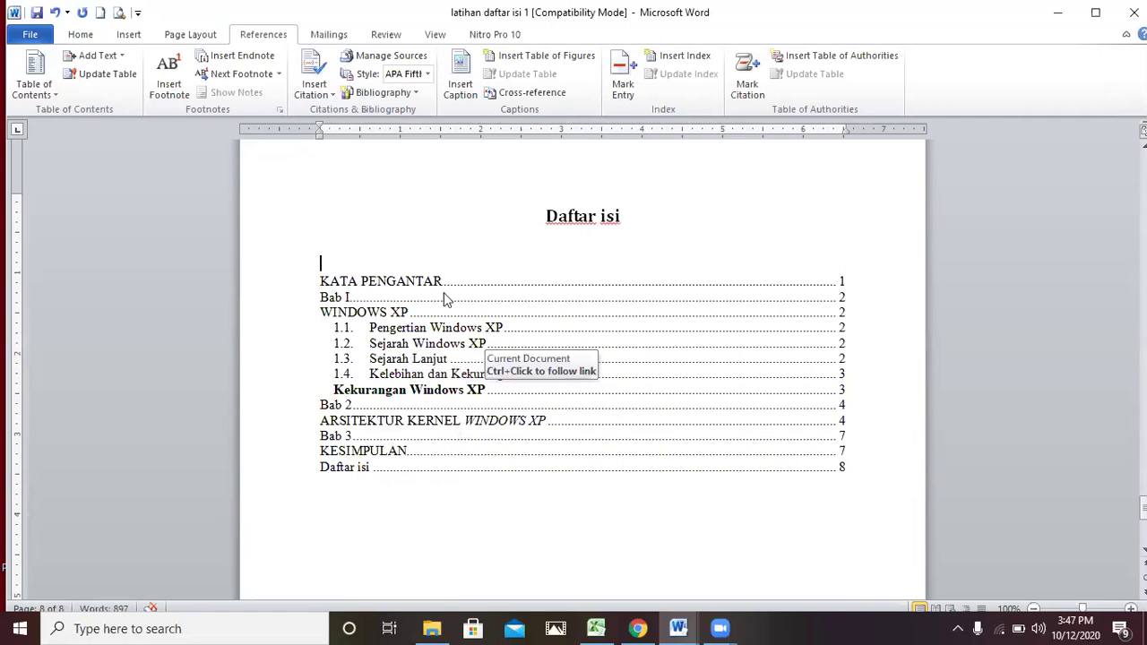
{"action": "left_click", "coordinate": [350, 296]}
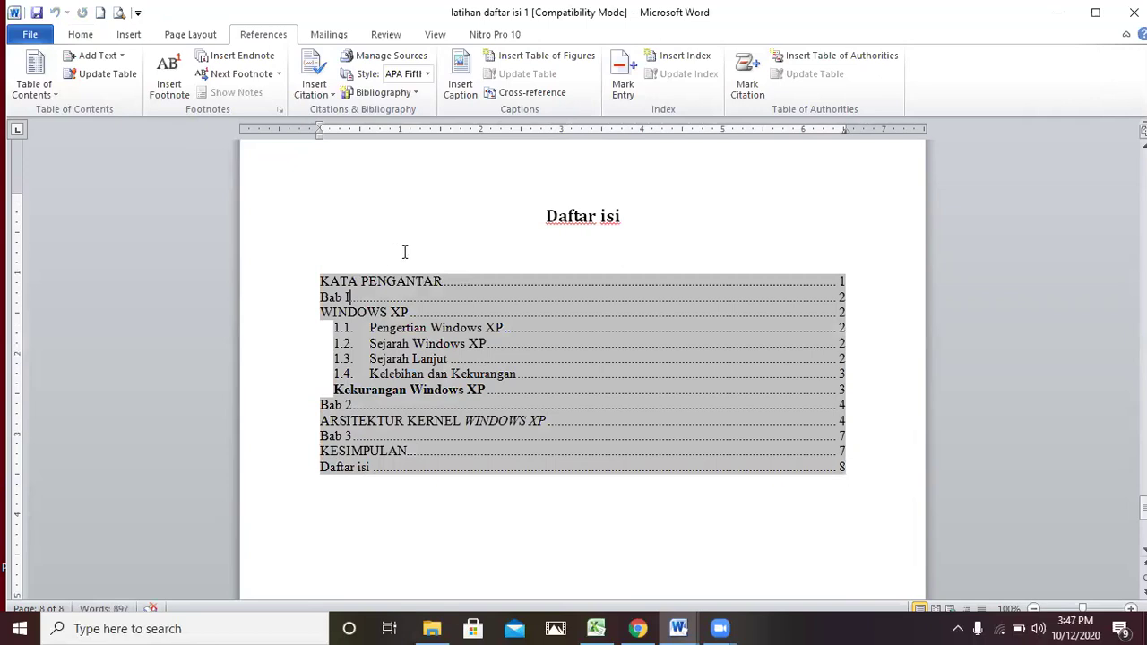
{"action": "left_click_drag", "start_coordinate": [1143, 507], "coordinate": [1143, 506]}
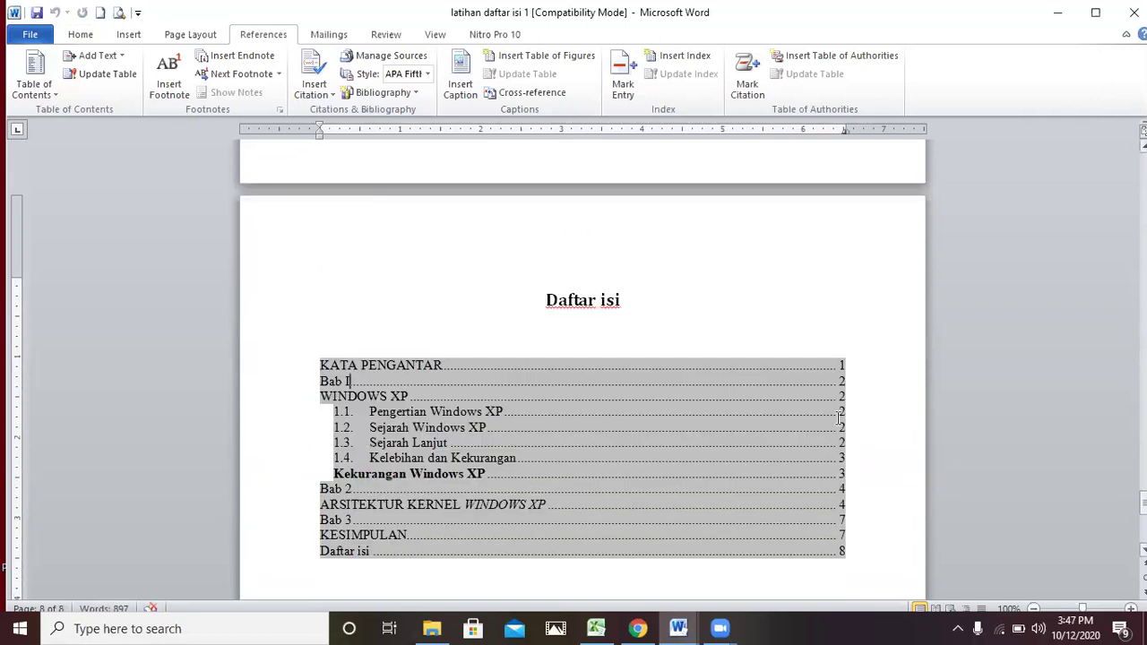
{"action": "left_click", "coordinate": [568, 301]}
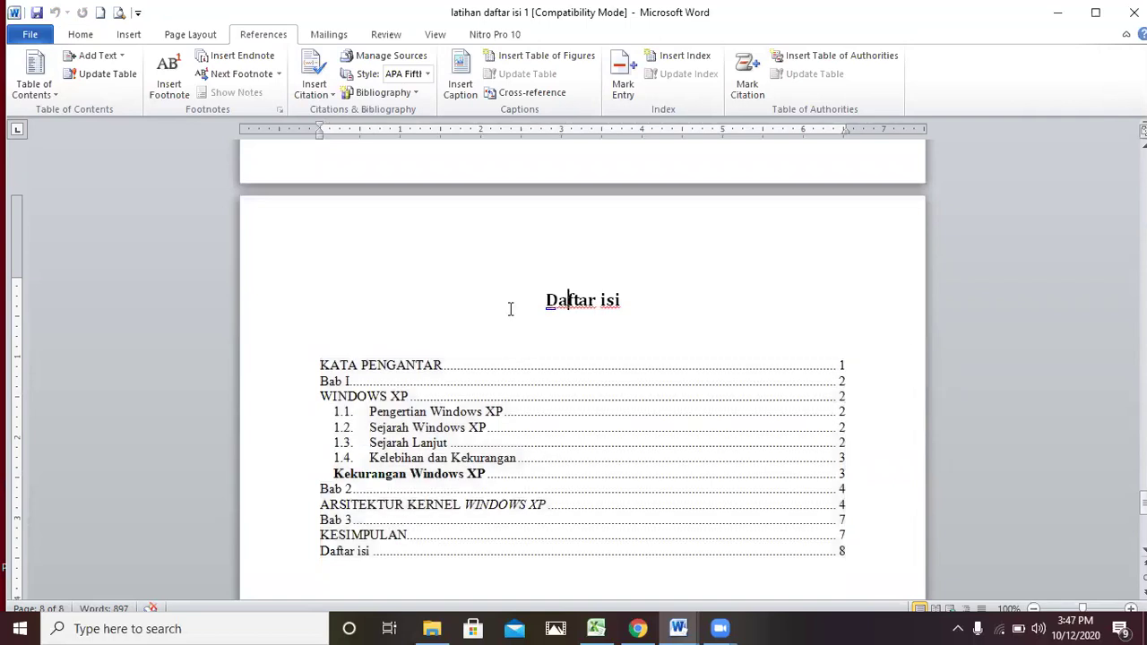